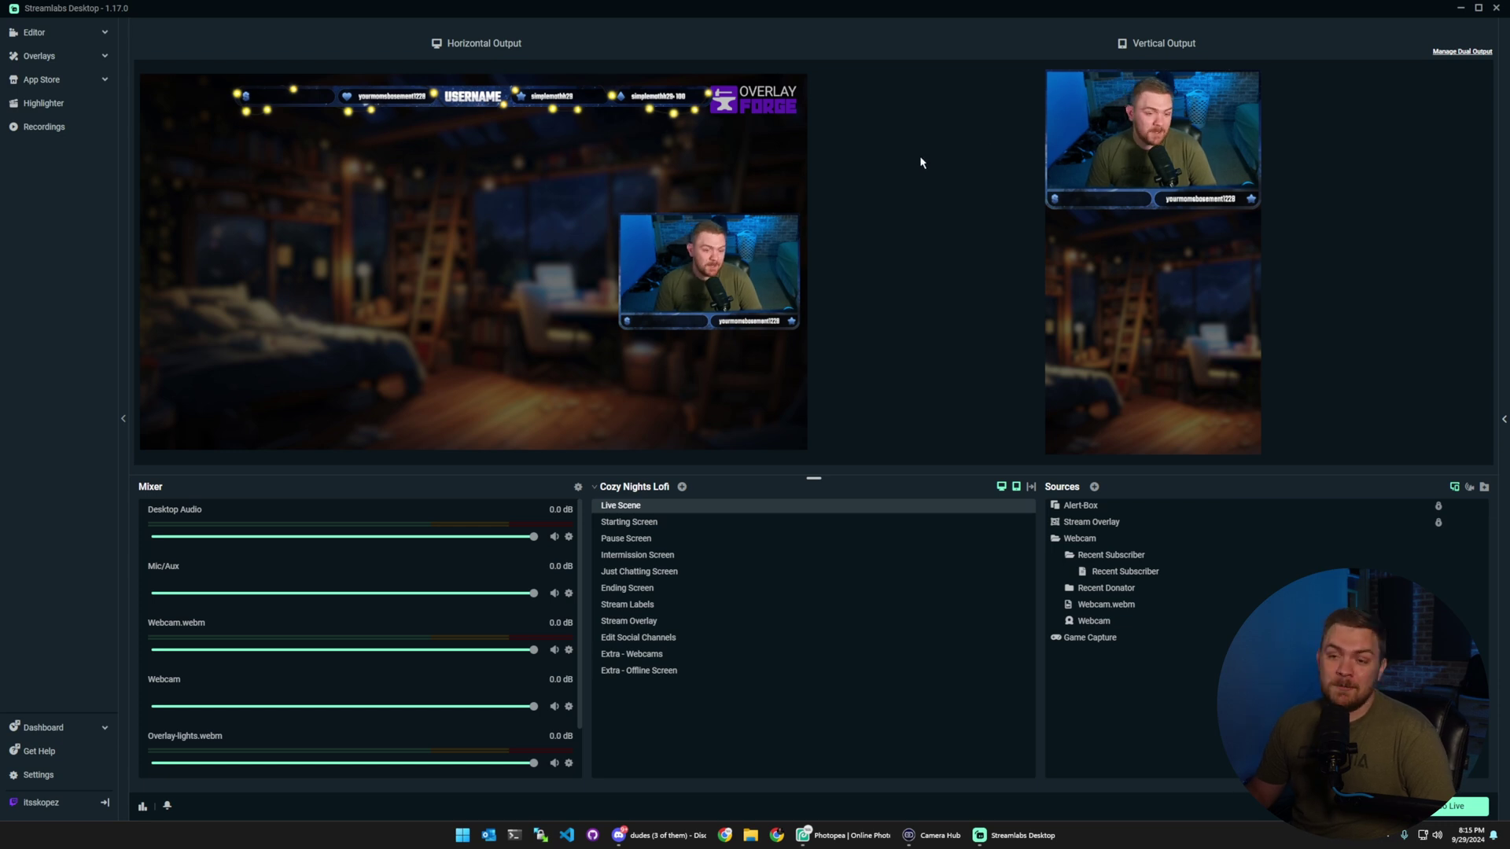
Step: In Video settings, re-enable Dual Output and keep the vertical canvas base resolution at 1080x1920
left_click(35, 775)
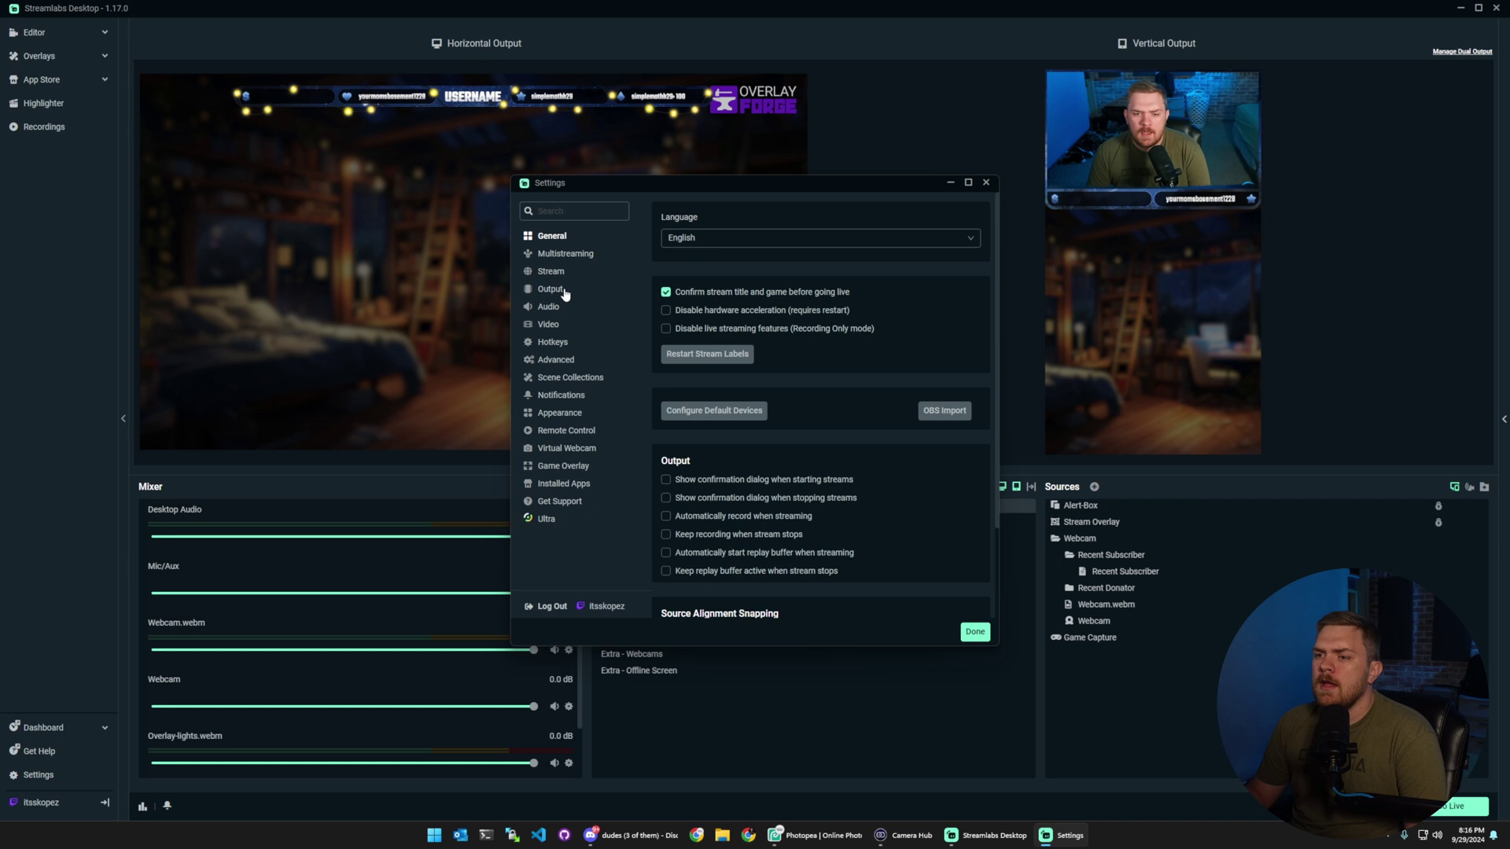
left_click(550, 325)
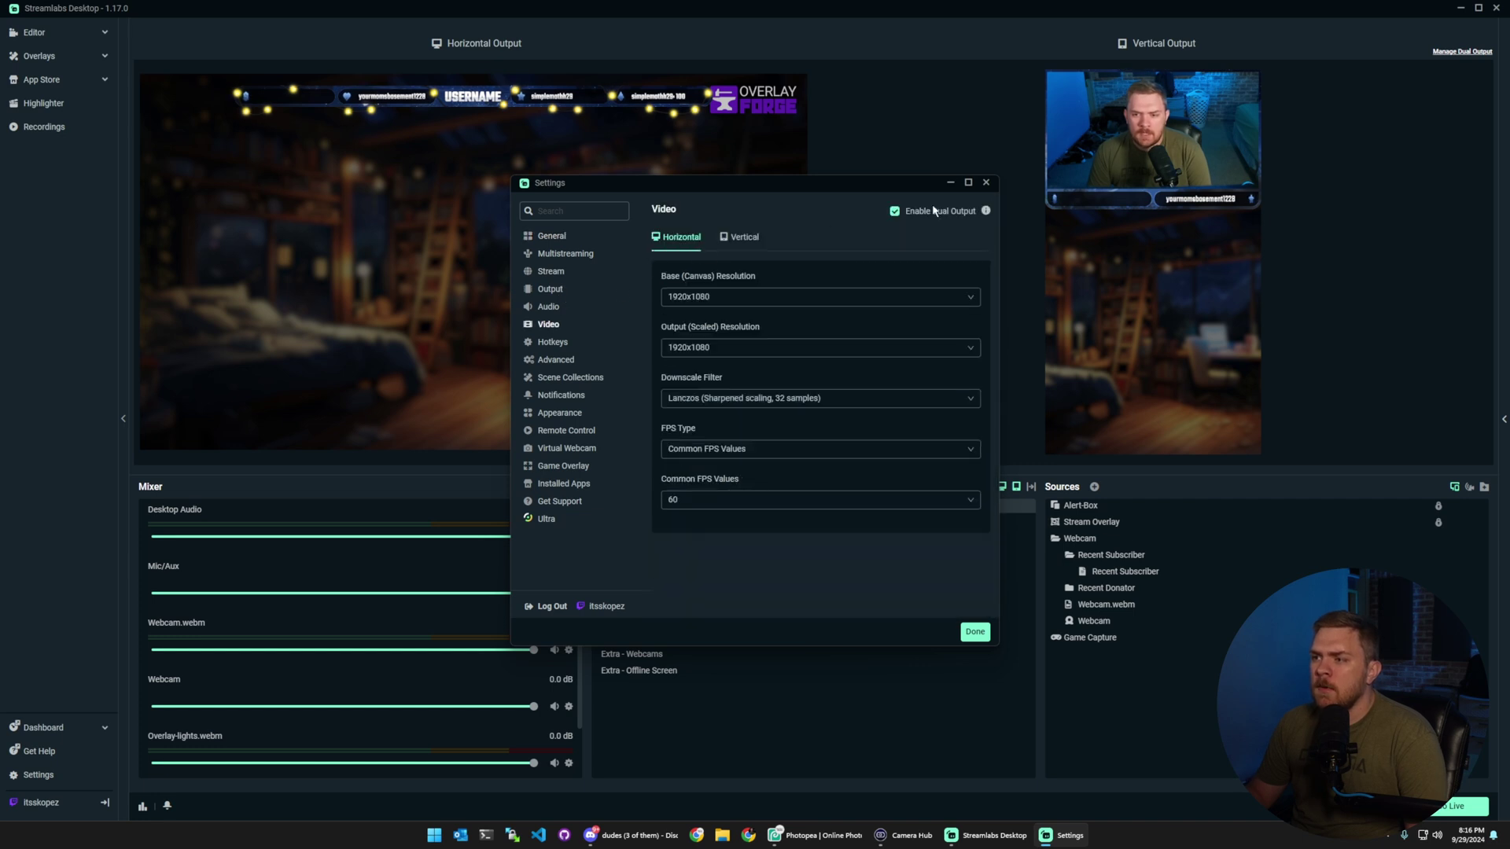
left_click(896, 212)
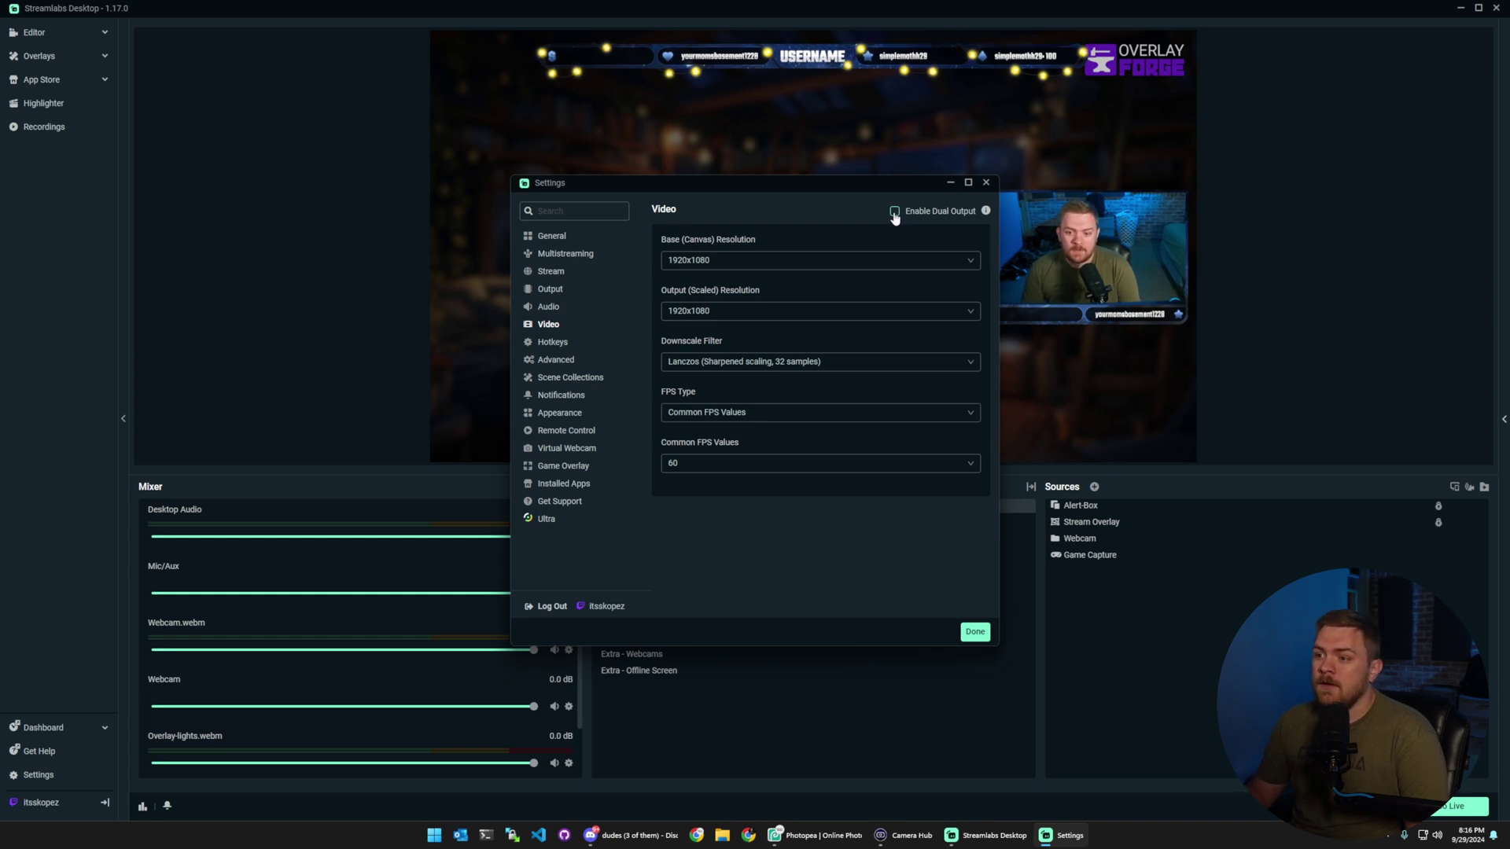
left_click(894, 212)
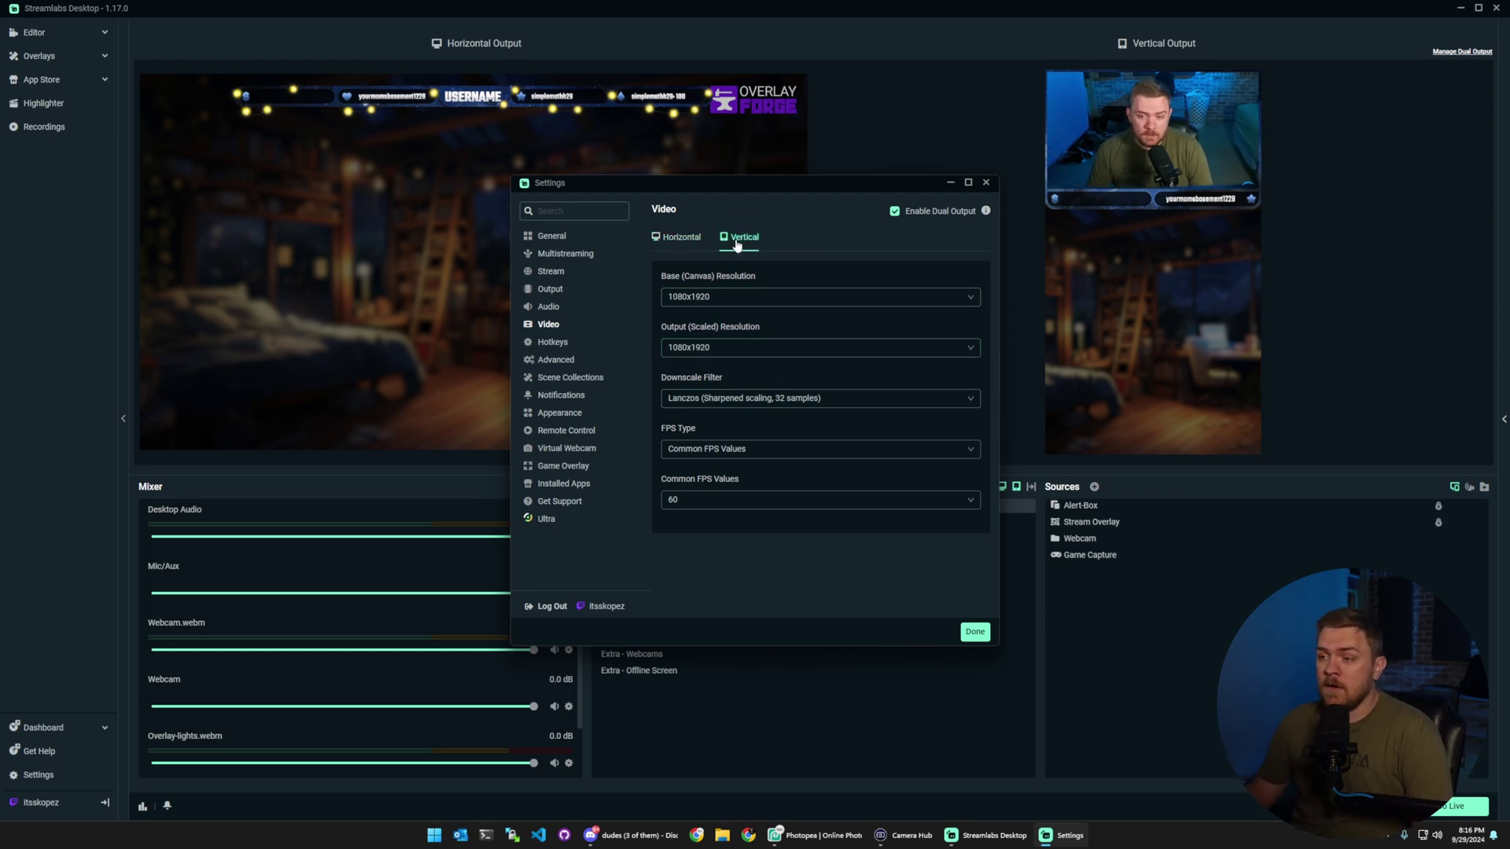
left_click(713, 306)
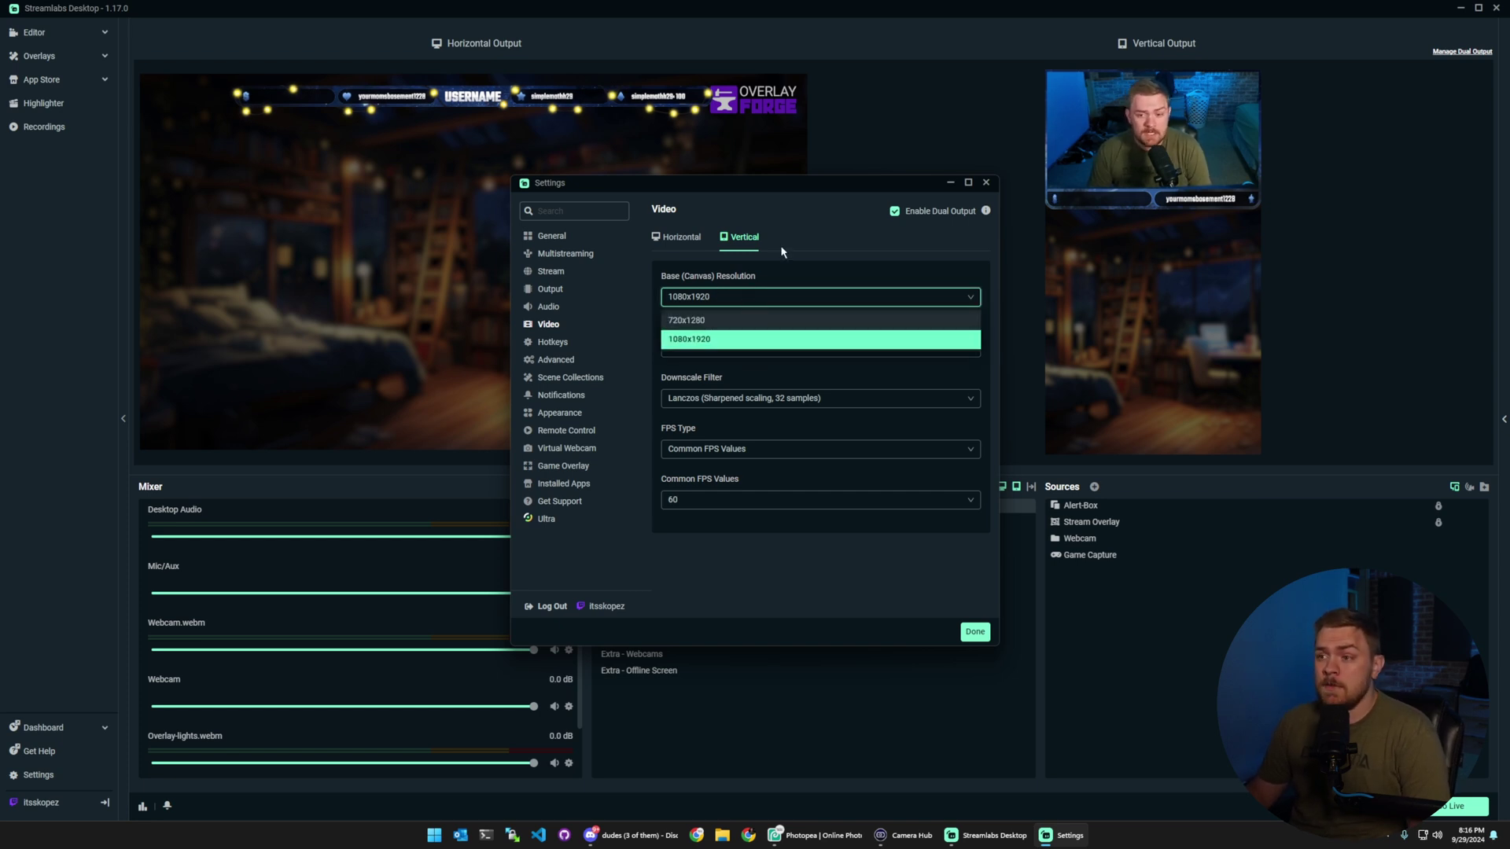
left_click(745, 250)
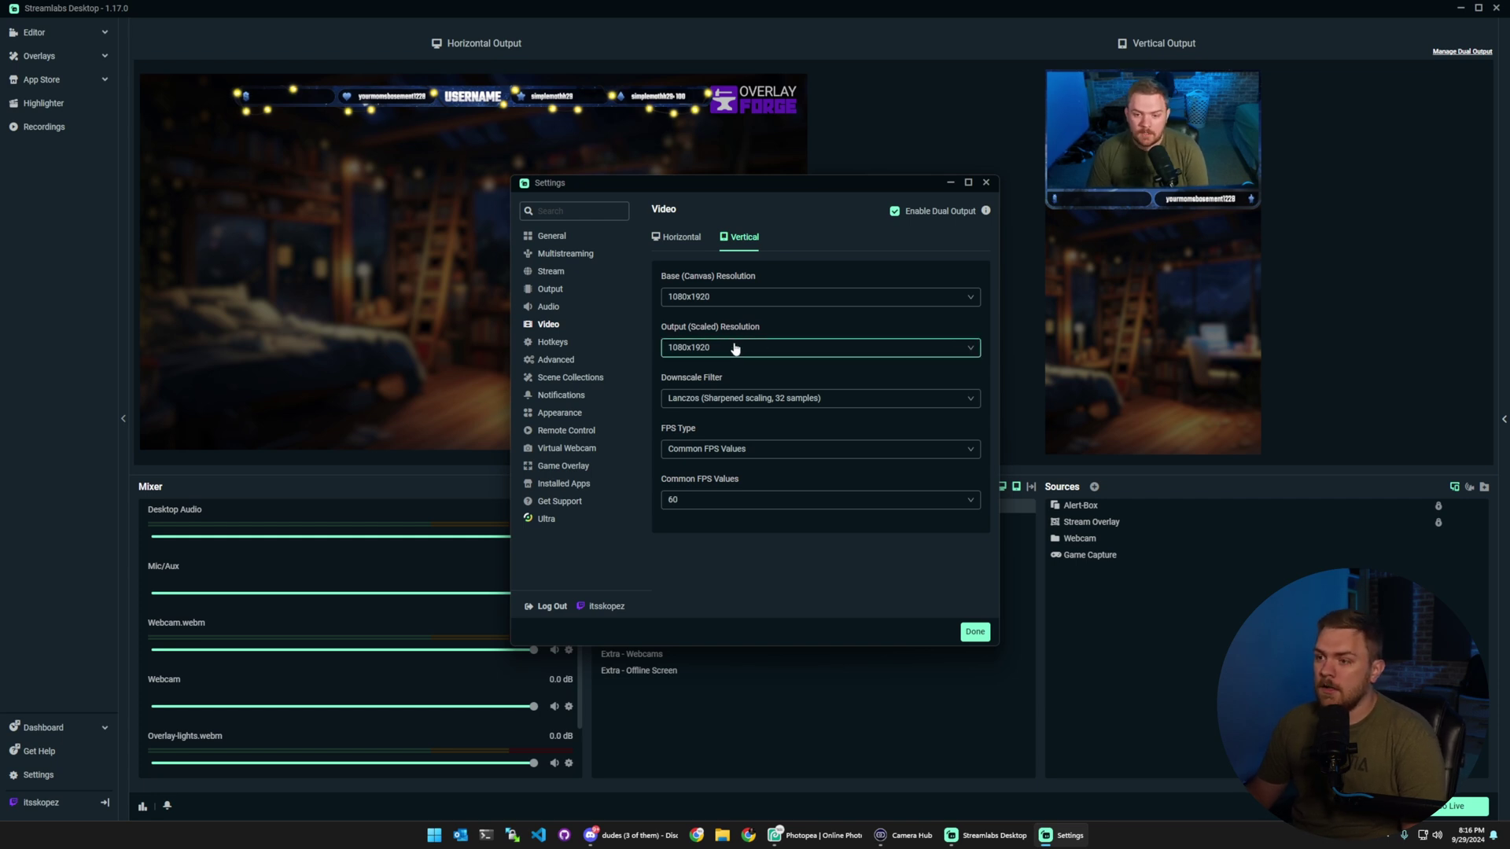
mouse_move(986, 215)
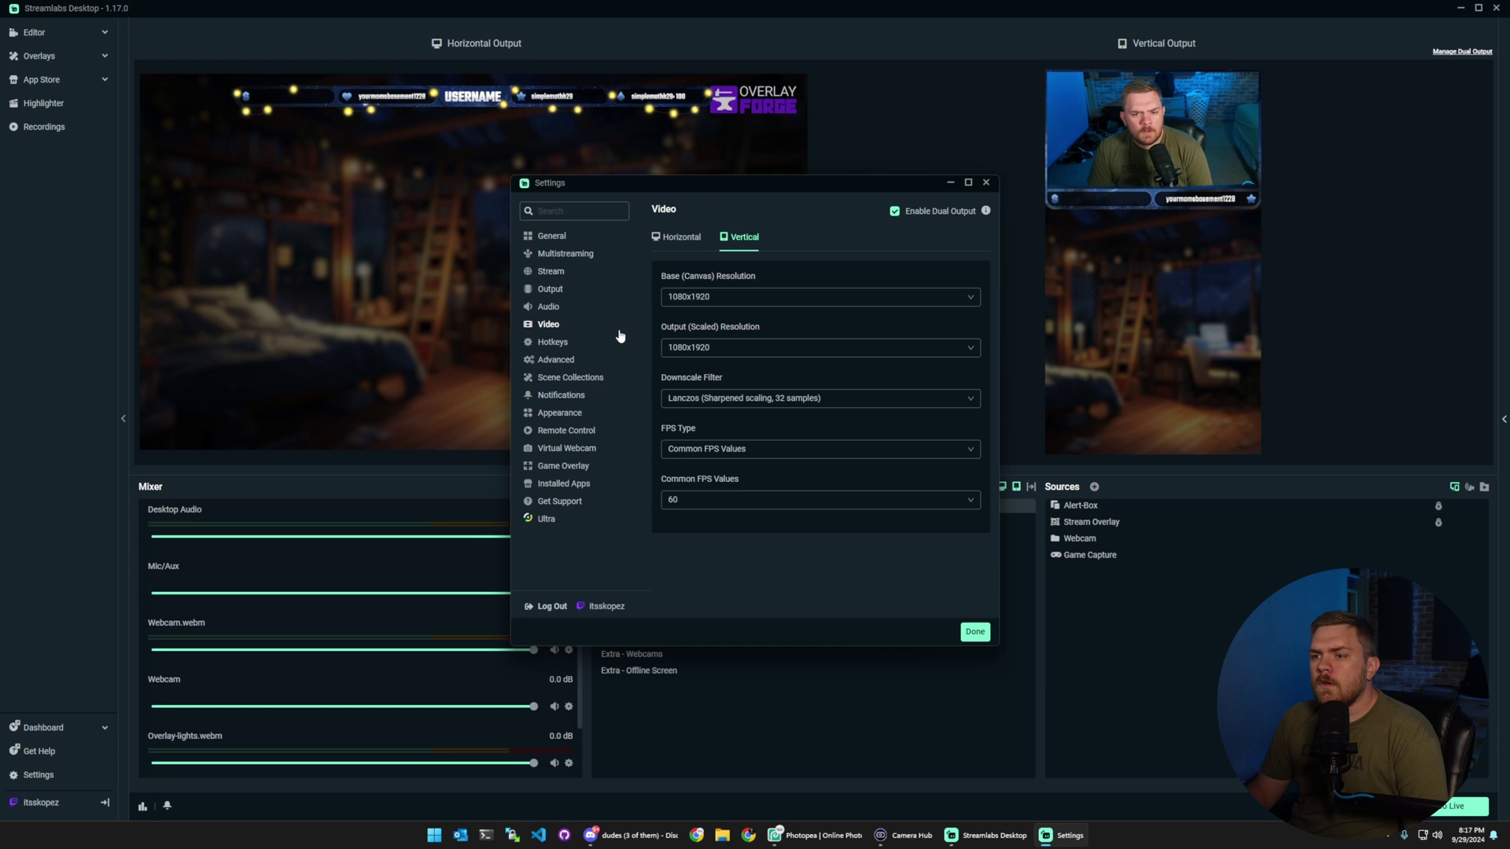
Step: Review the streaming destinations on the Stream settings page, then close Settings
left_click(556, 275)
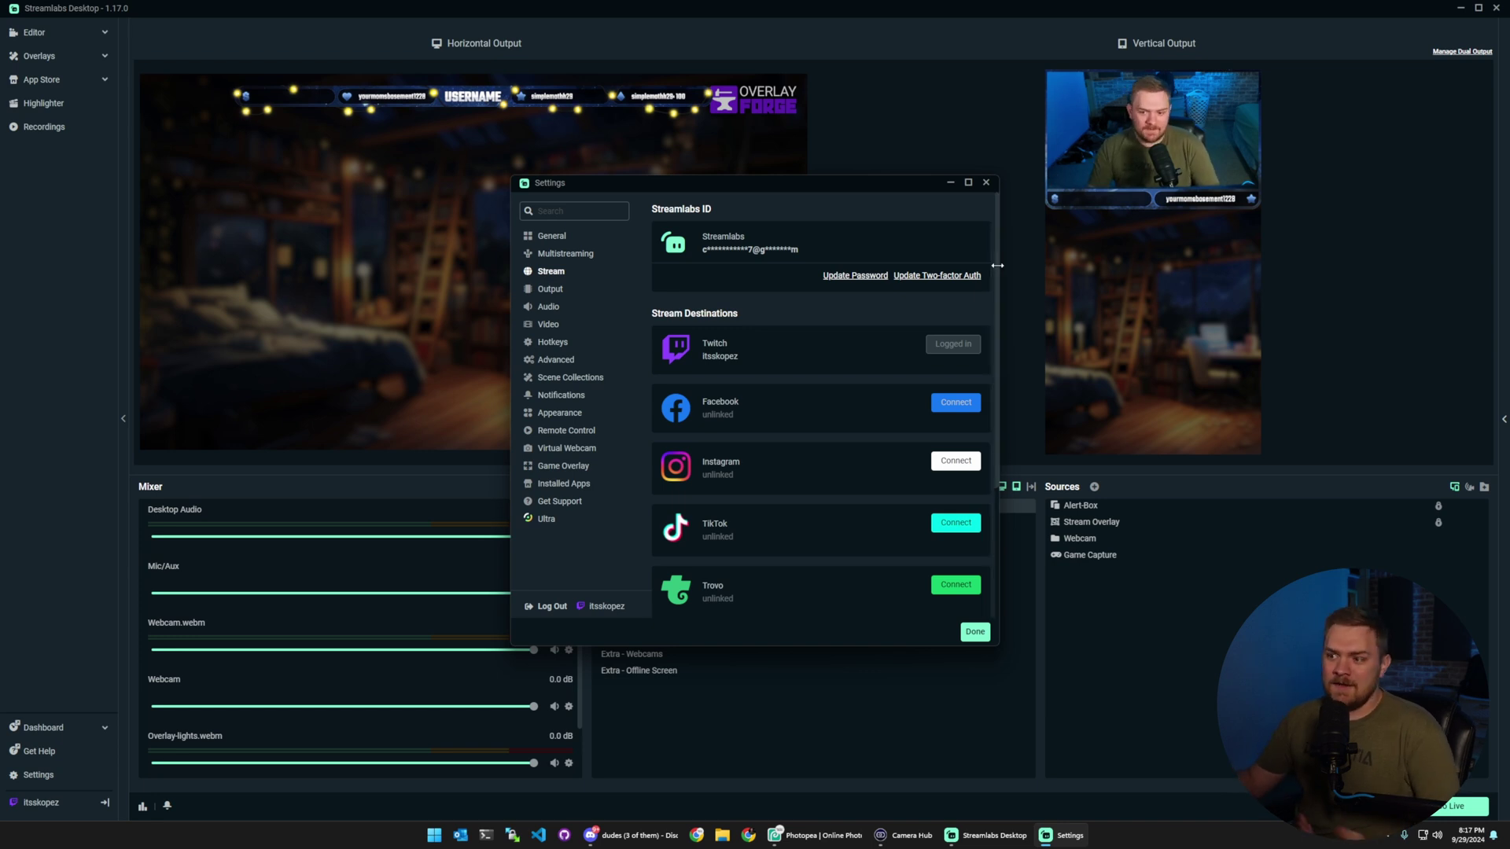
scroll(996, 284, "down", 1)
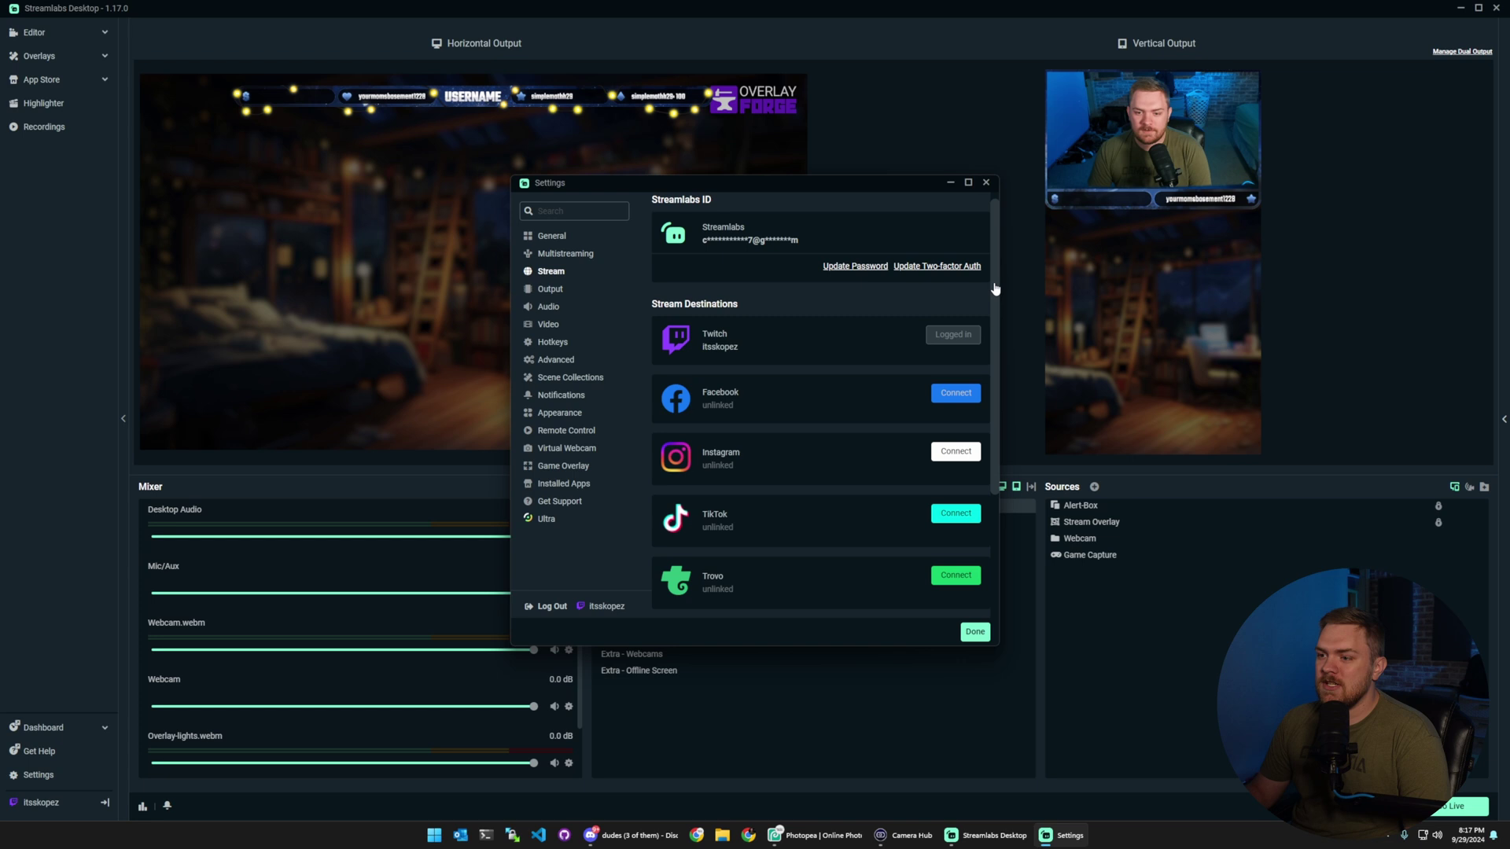
key("Escape")
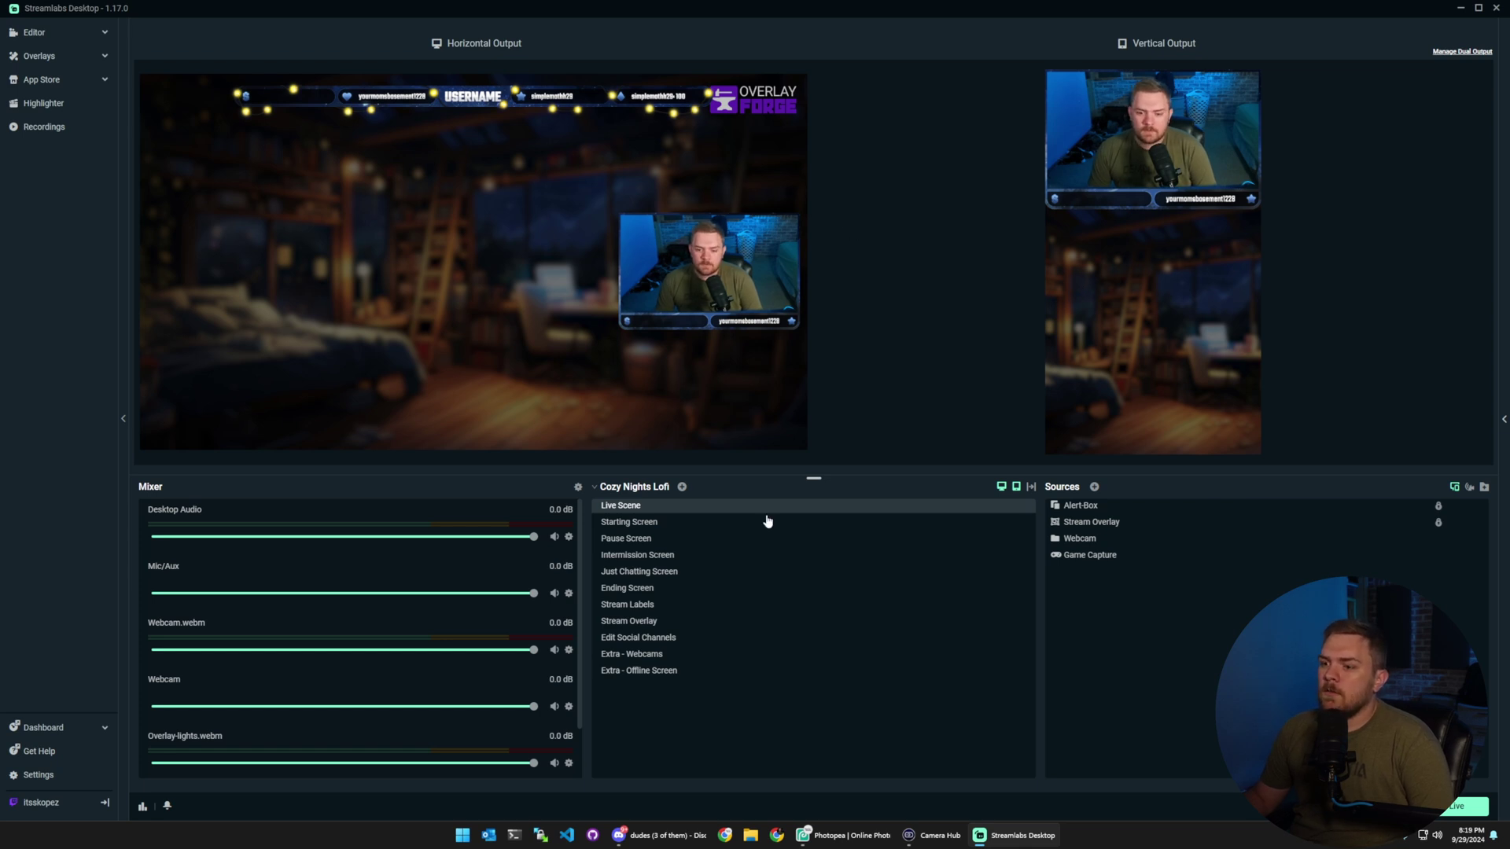
Step: Go from Manage Scene Collections to the Overlays store and scroll through its featured themes
key("Return")
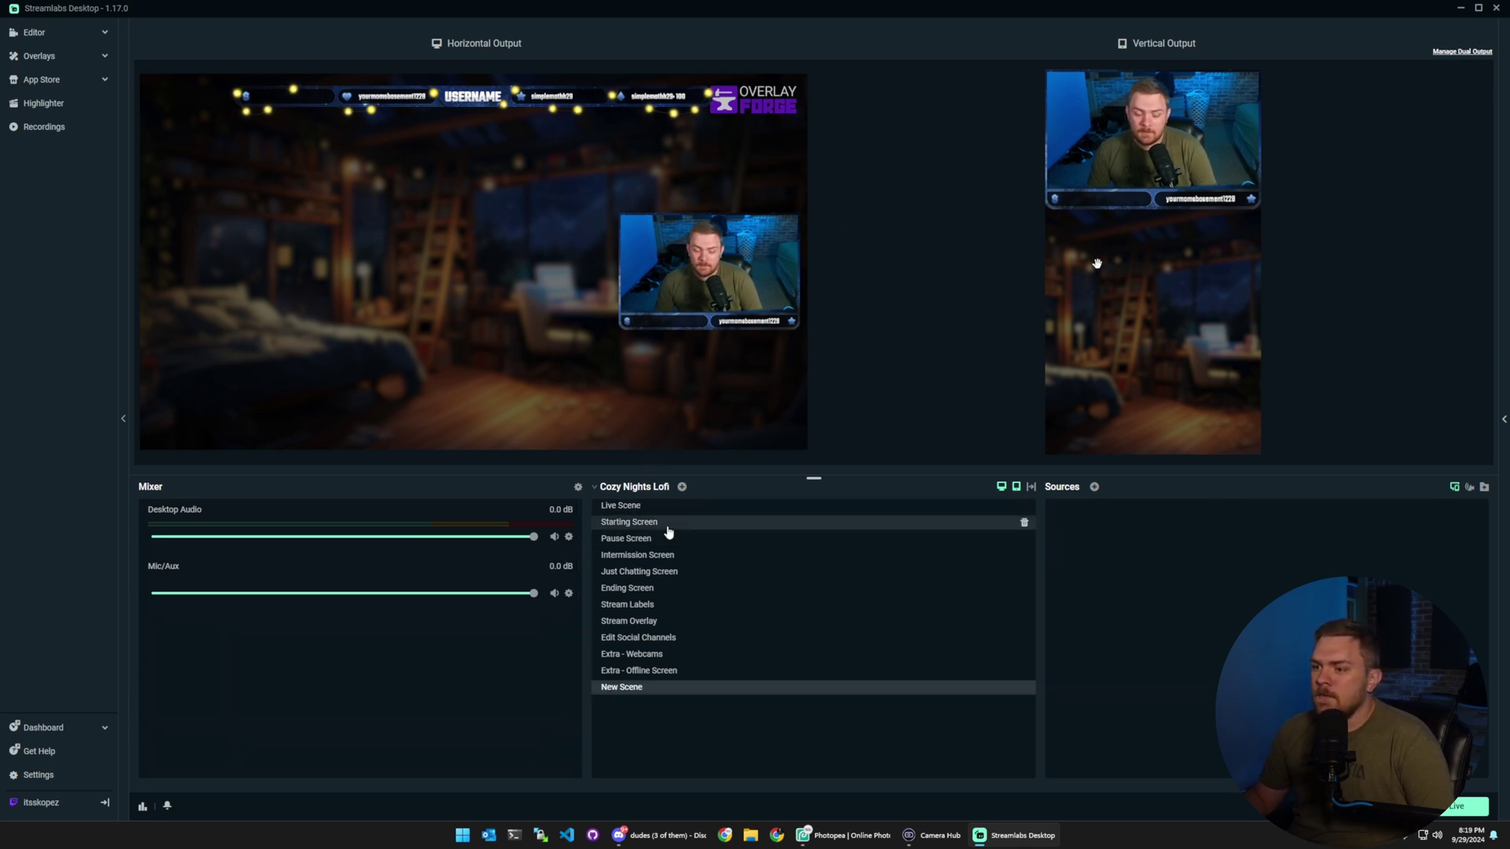
left_click(605, 492)
left_click(617, 516)
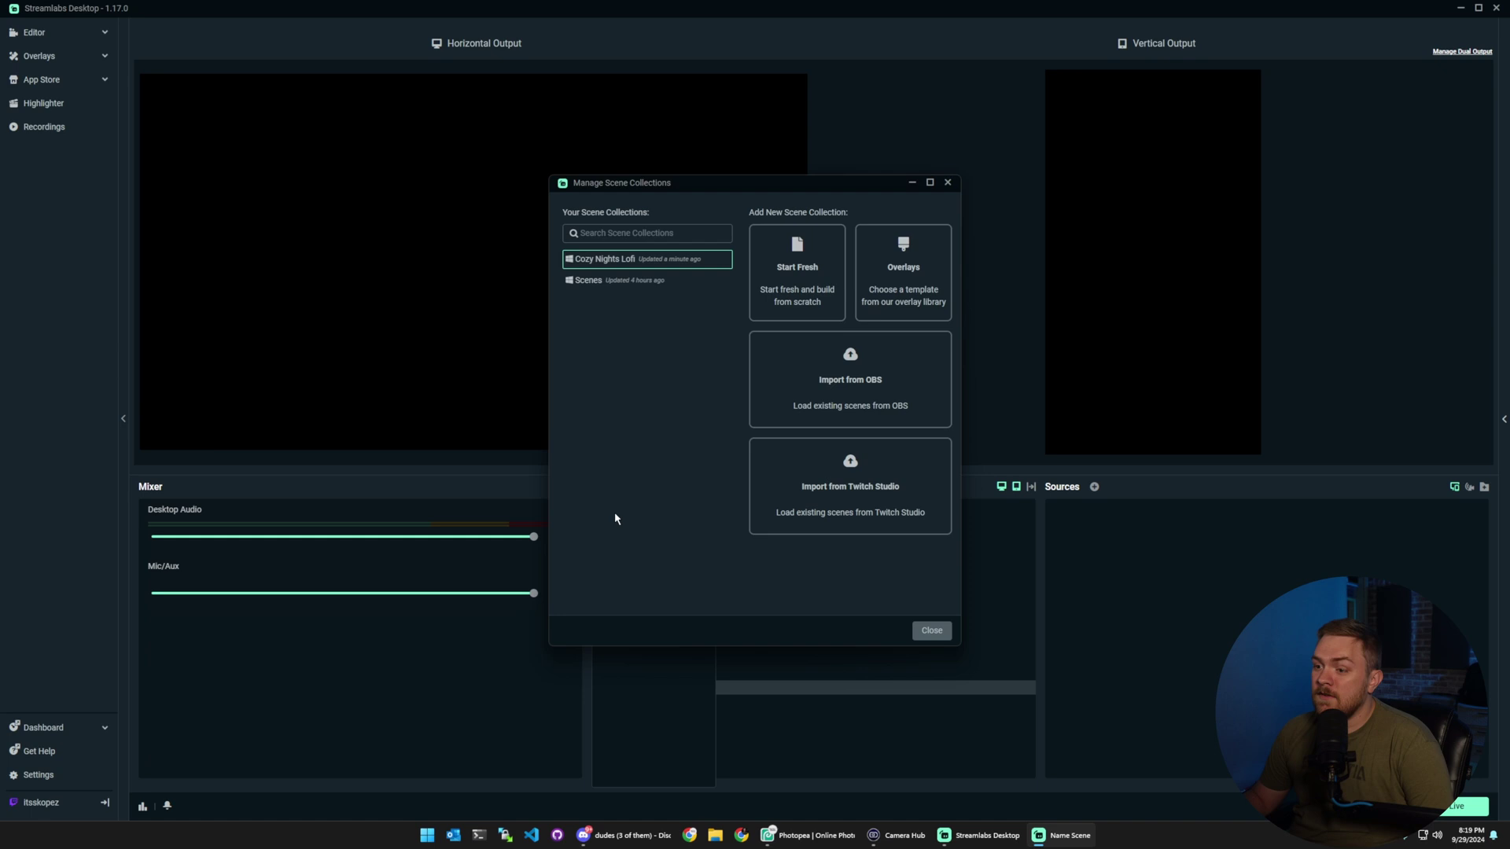
left_click(891, 281)
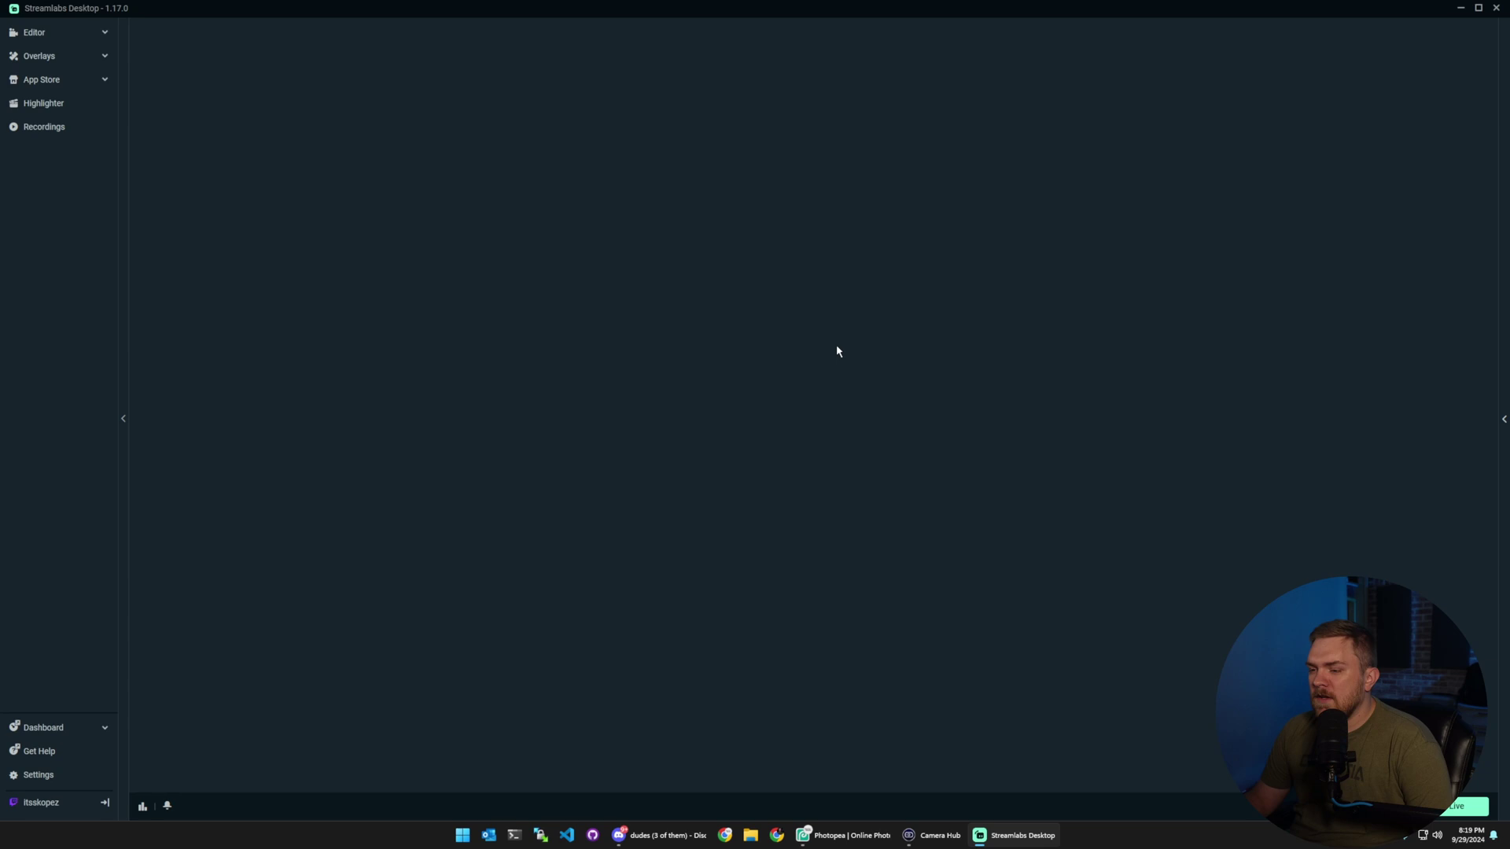
scroll(456, 463, "down", 3)
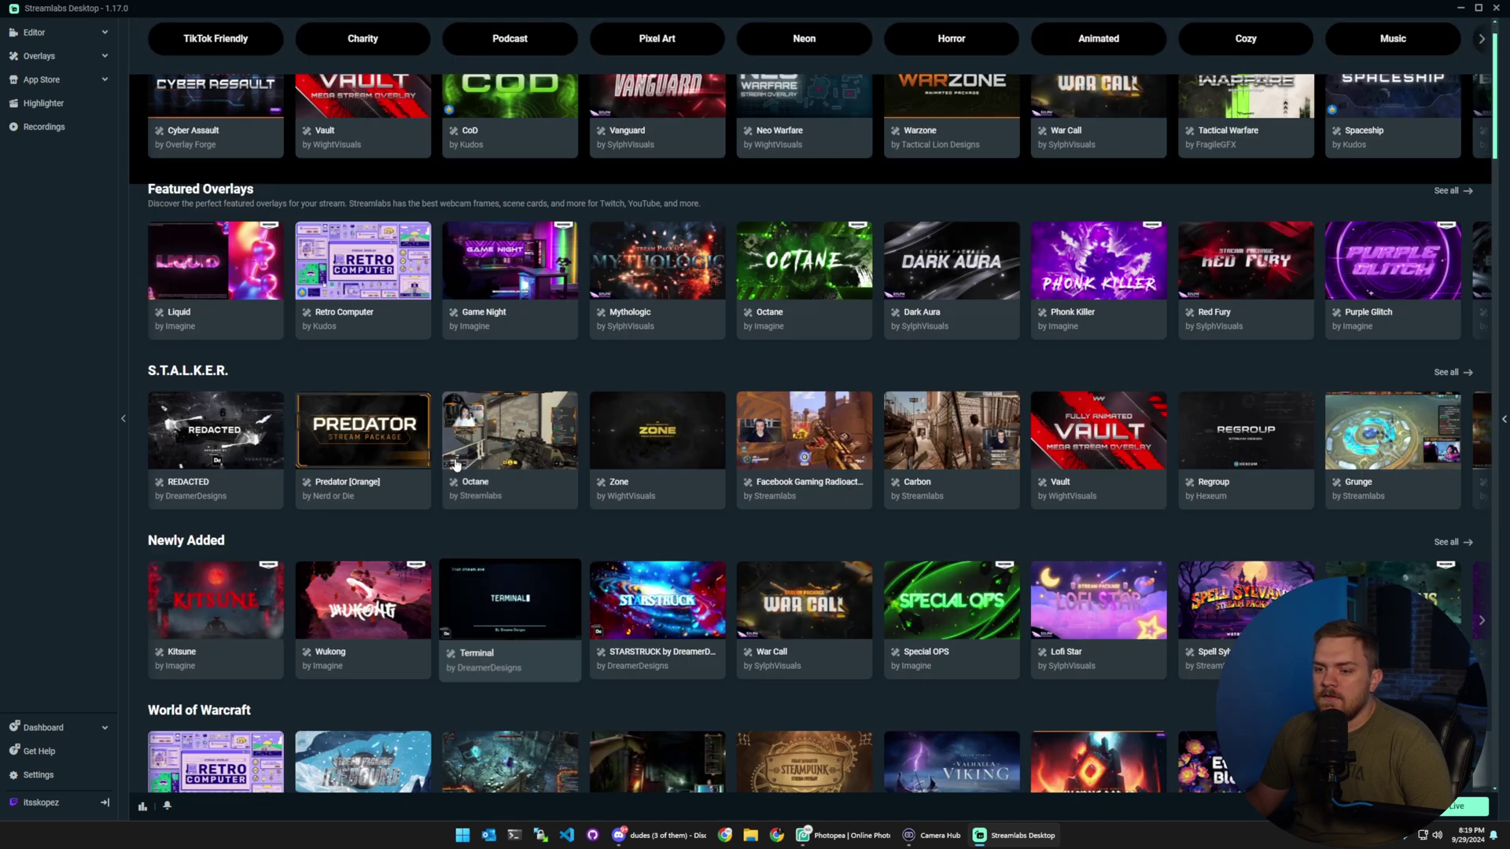
scroll(455, 464, "down", 5)
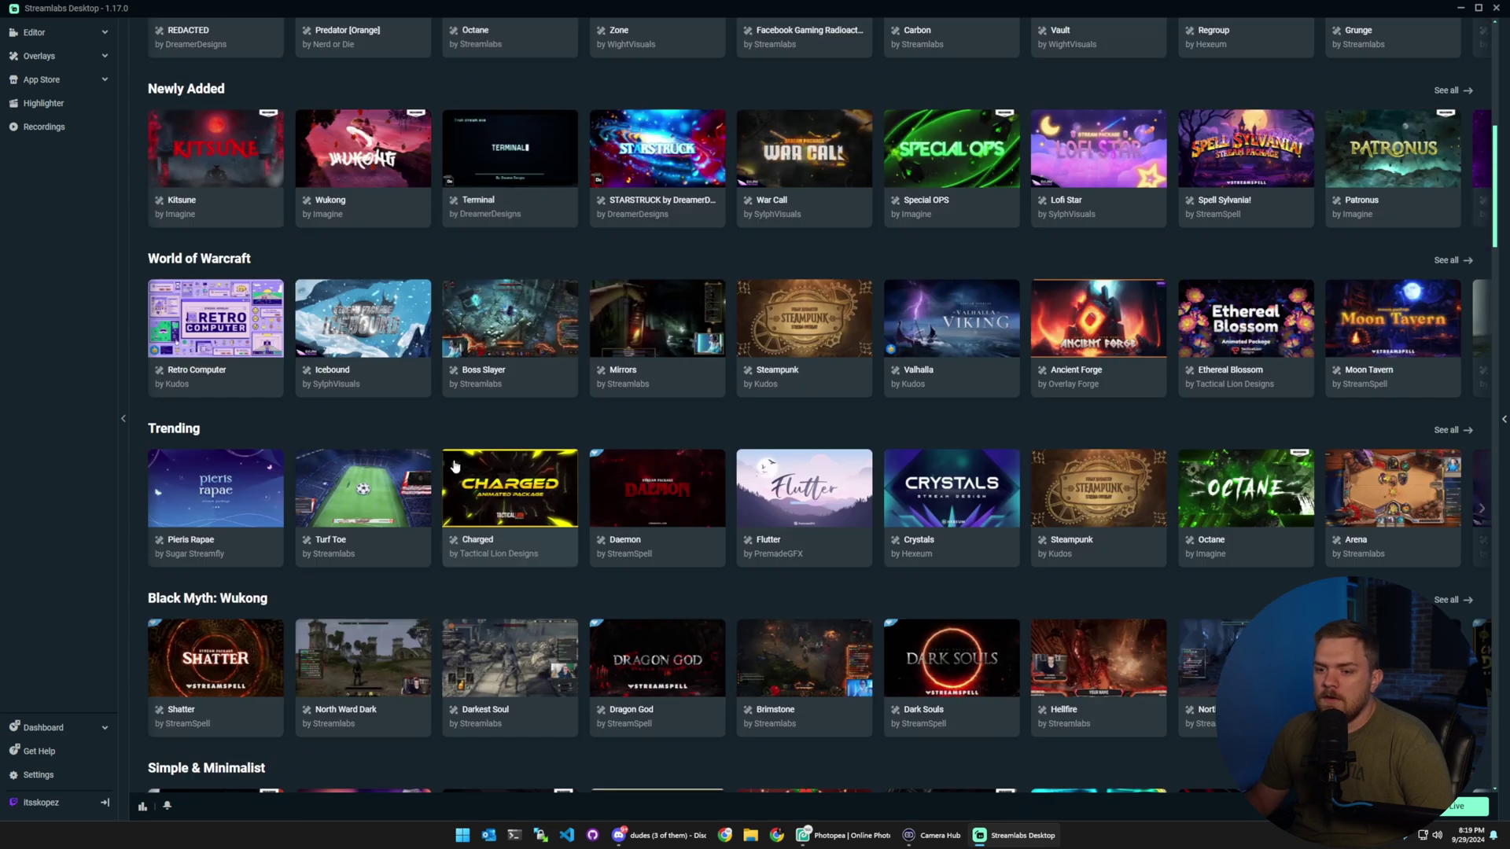
scroll(455, 466, "down", 6)
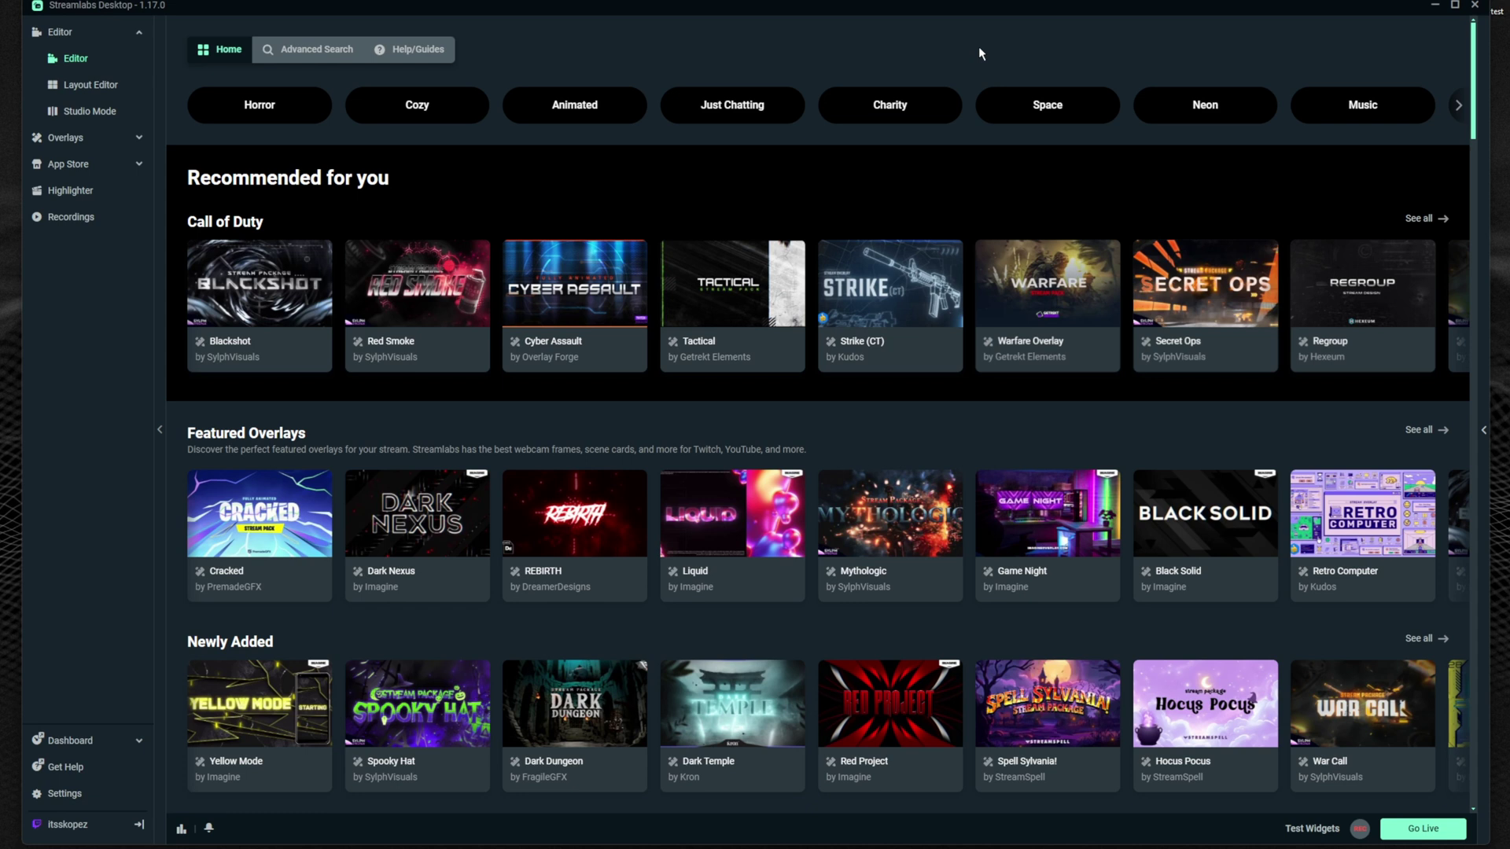
Step: Install the Winter Vibes theme from the TikTok Friendly category with overlays and alert box
left_click(1457, 105)
left_click(1457, 106)
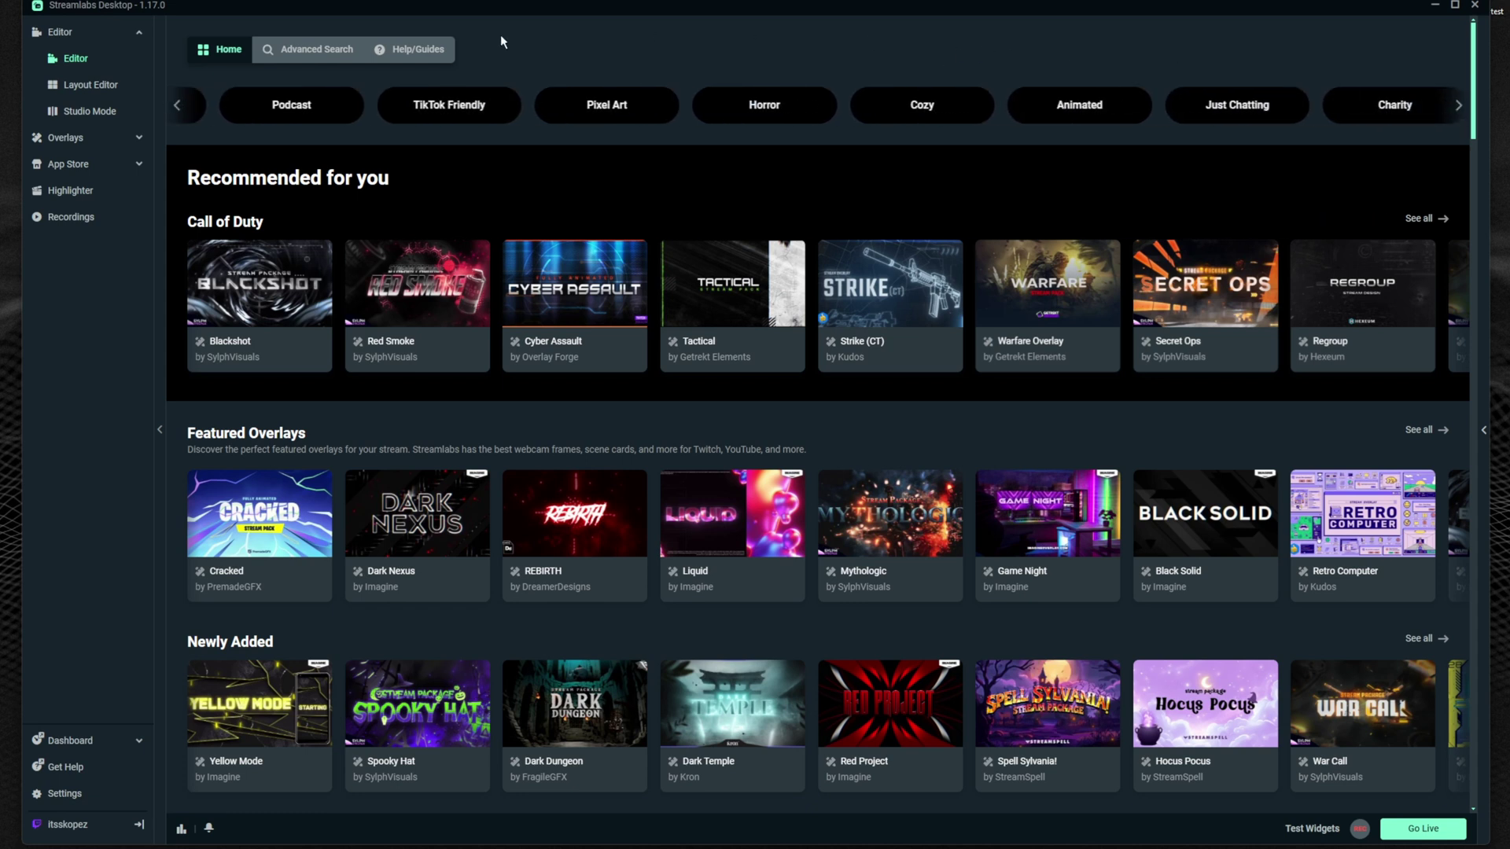
left_click(380, 110)
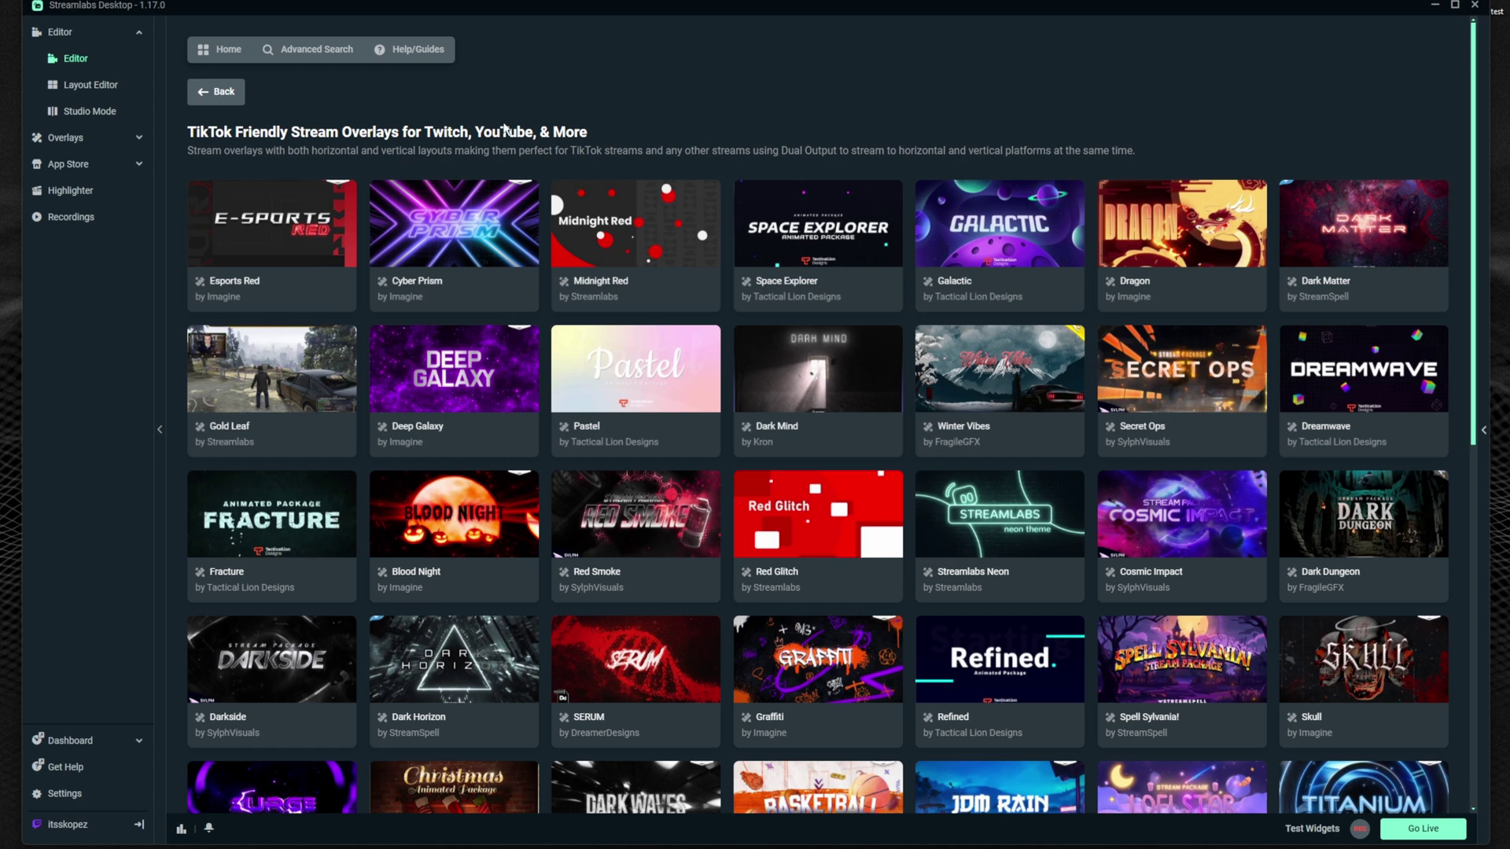
left_click(997, 382)
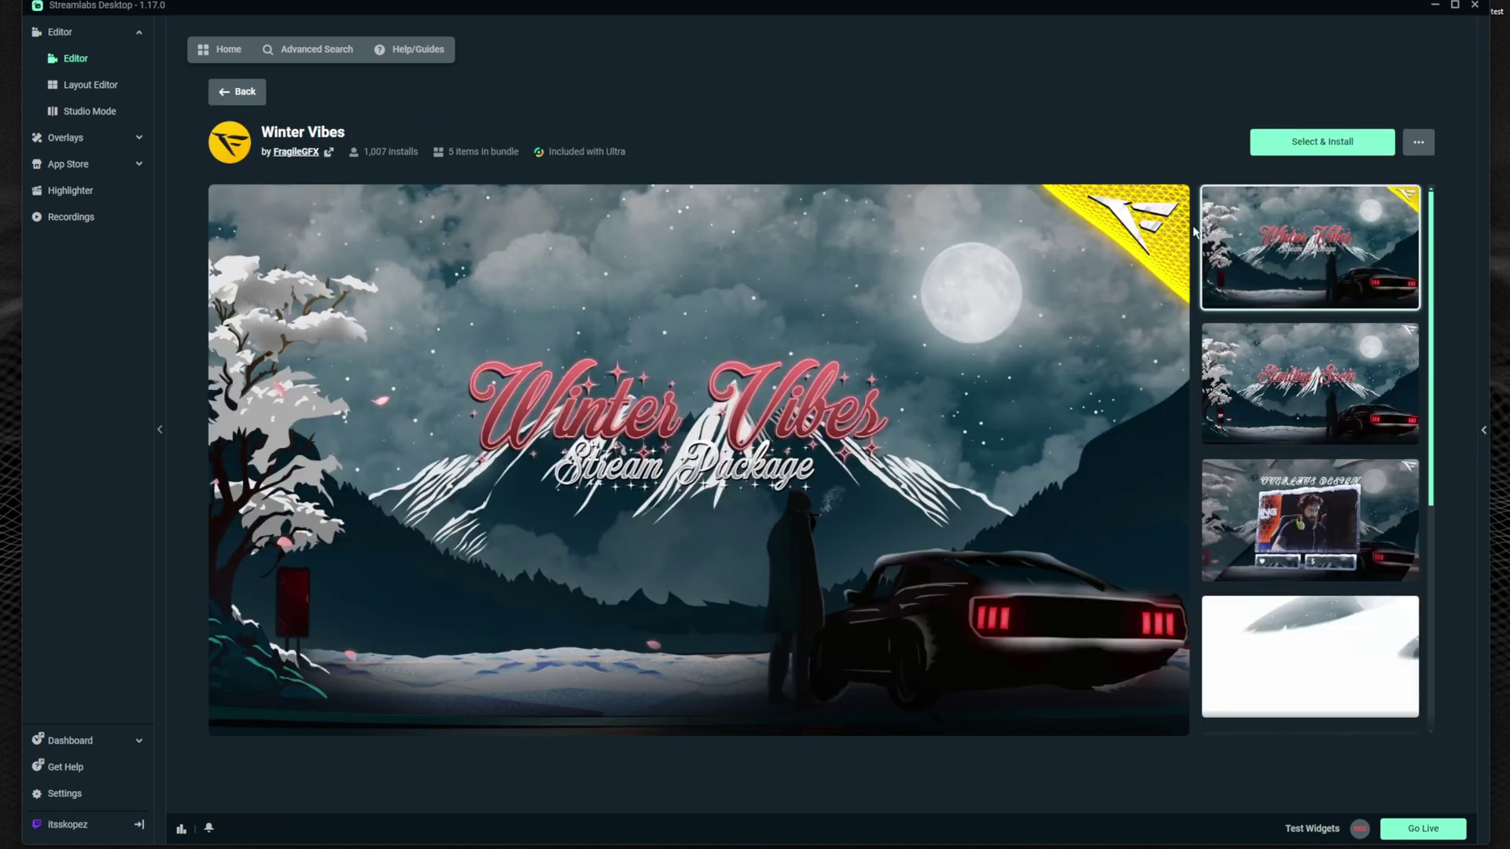
left_click(1318, 144)
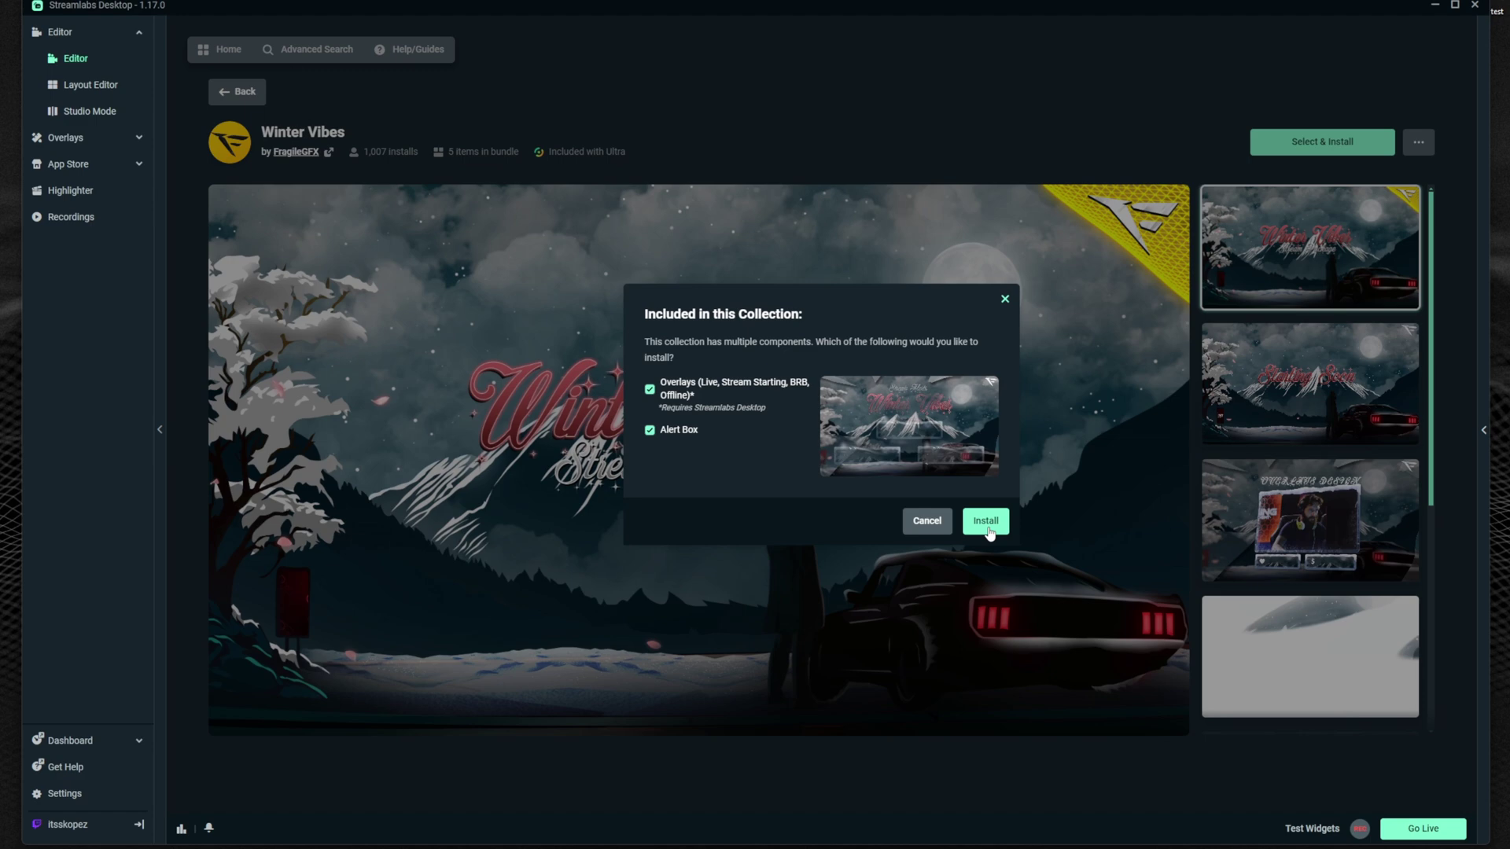
left_click(983, 519)
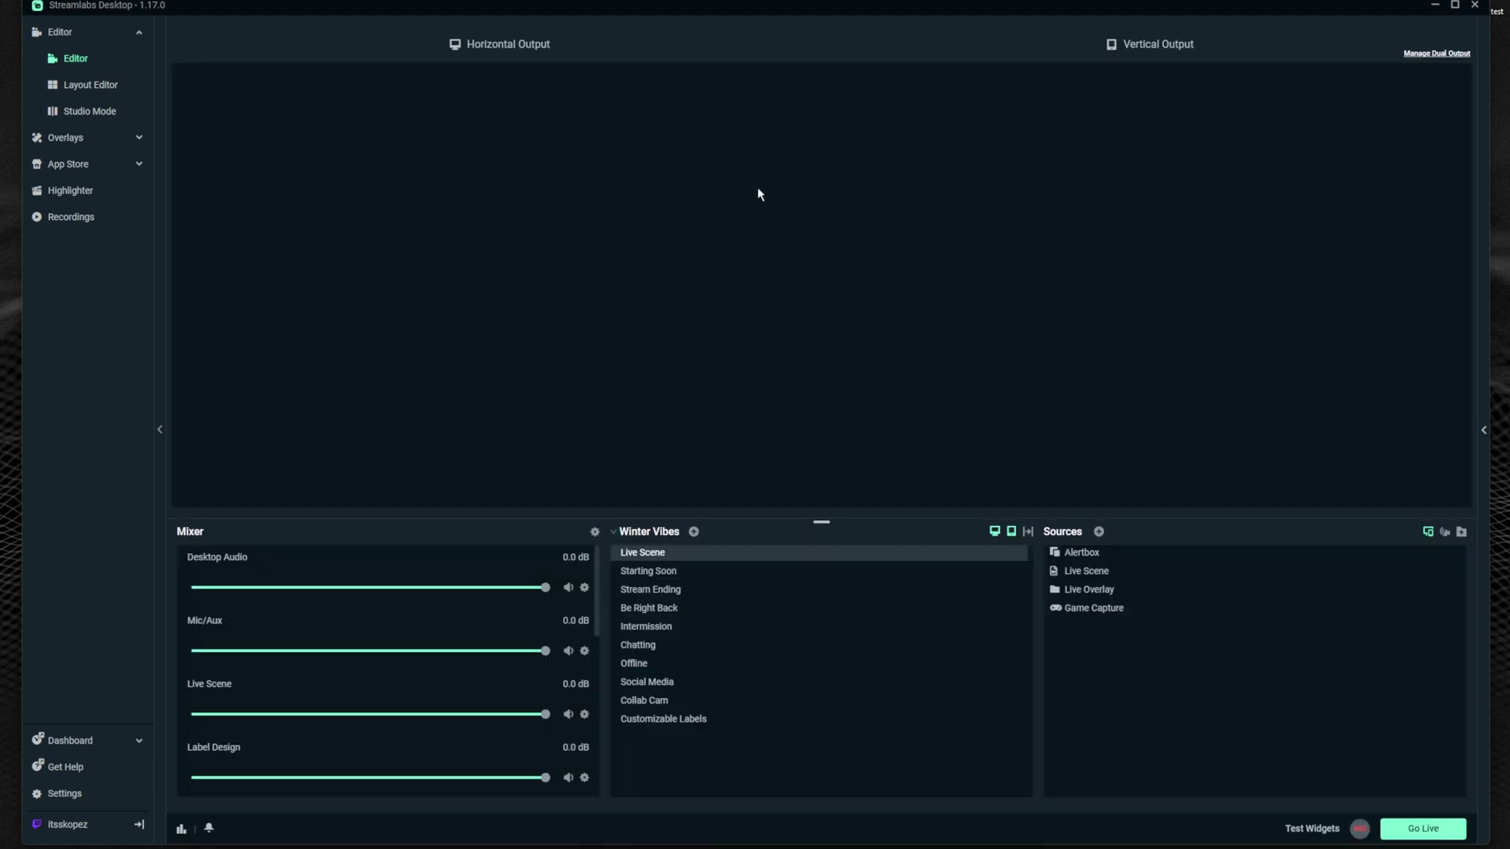
Step: Drag the alert box up and right in the vertical preview, then preview Starting Soon and Stream Ending
left_click_drag(1200, 196, 1323, 181)
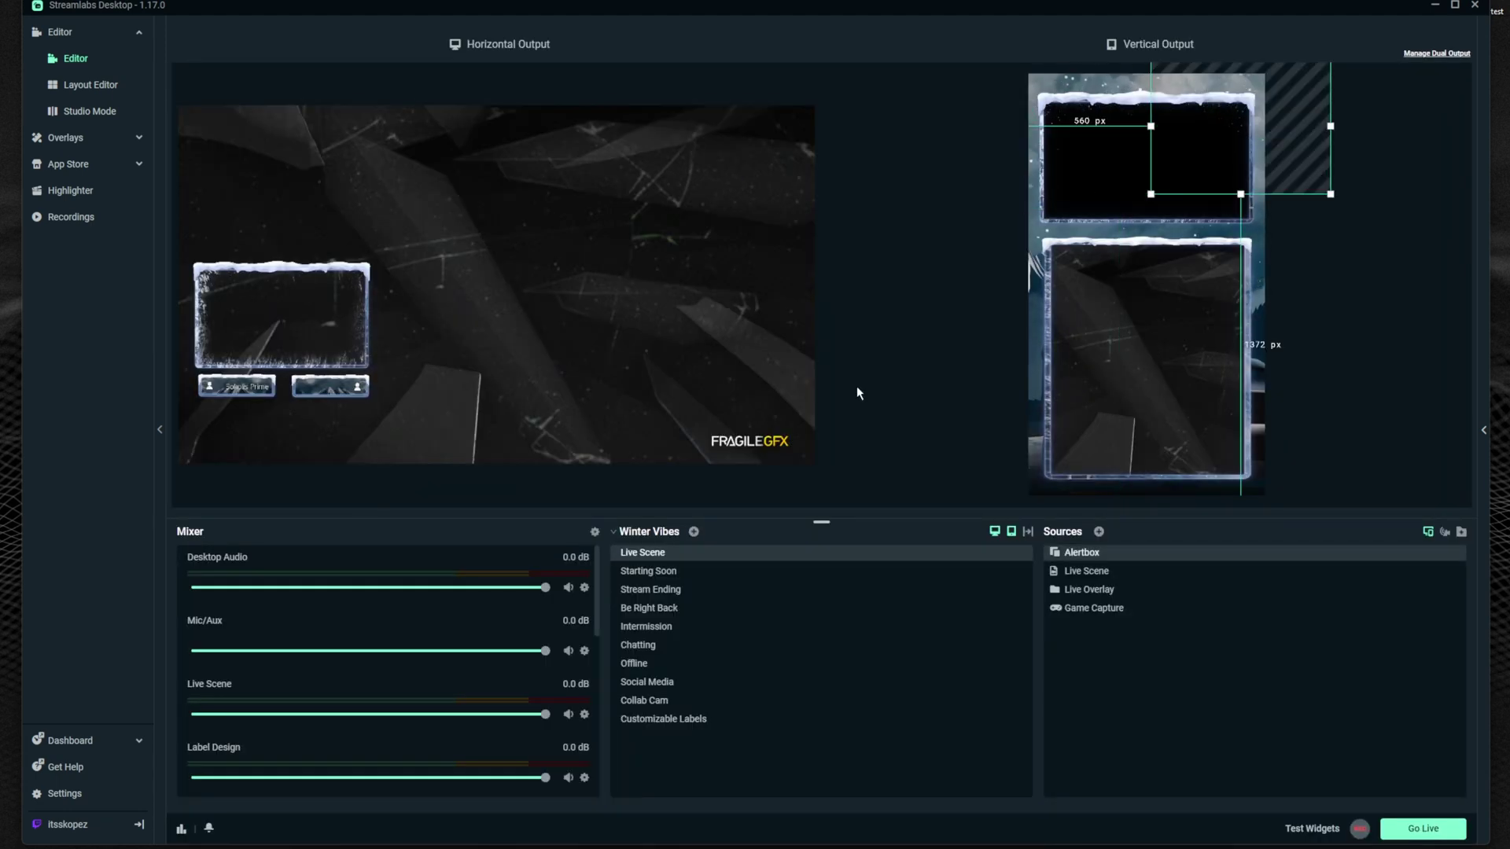
left_click(902, 328)
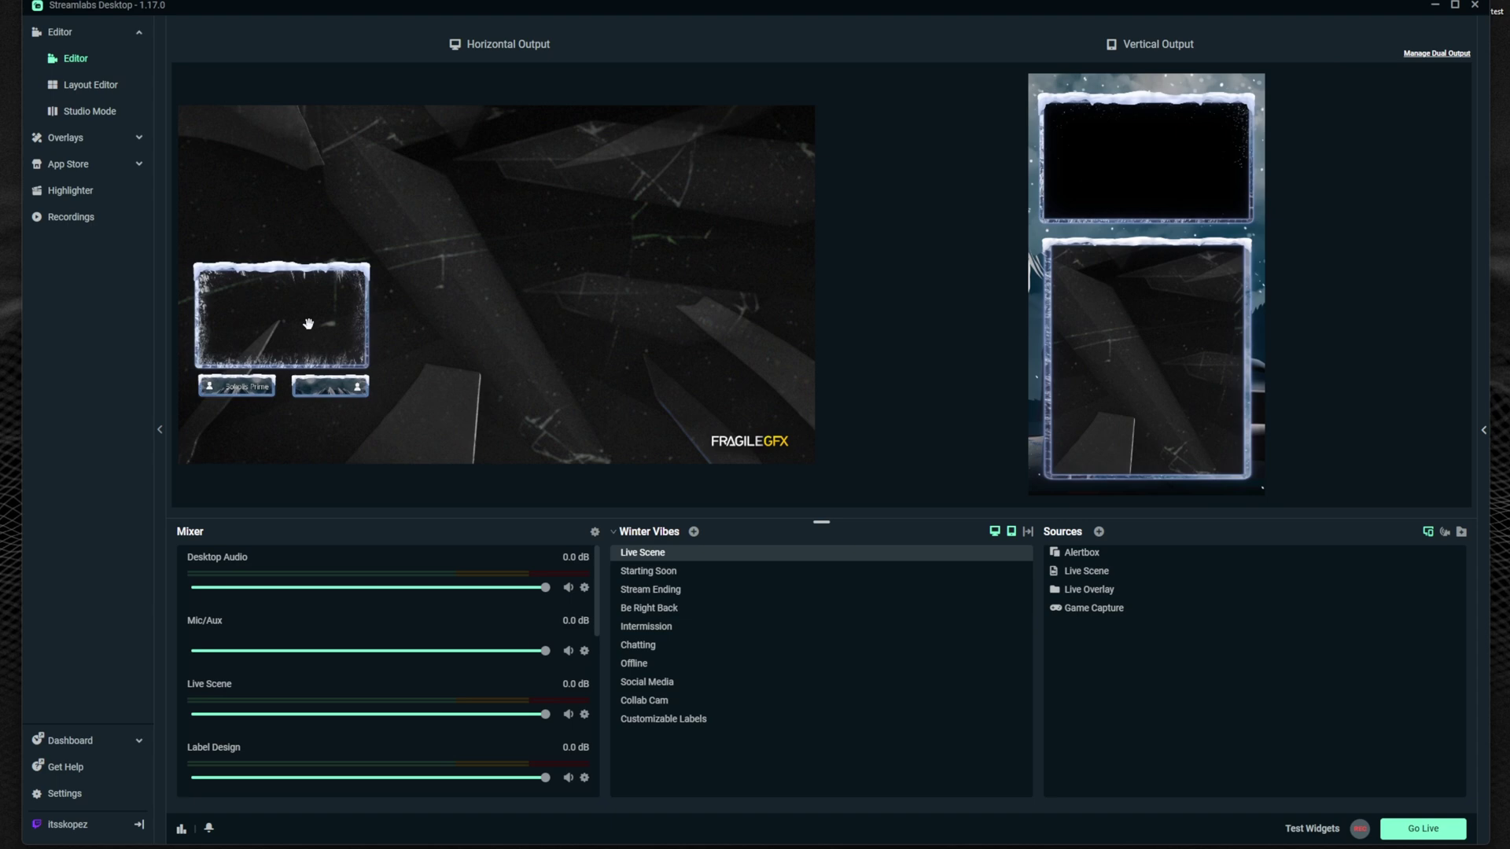
left_click(653, 571)
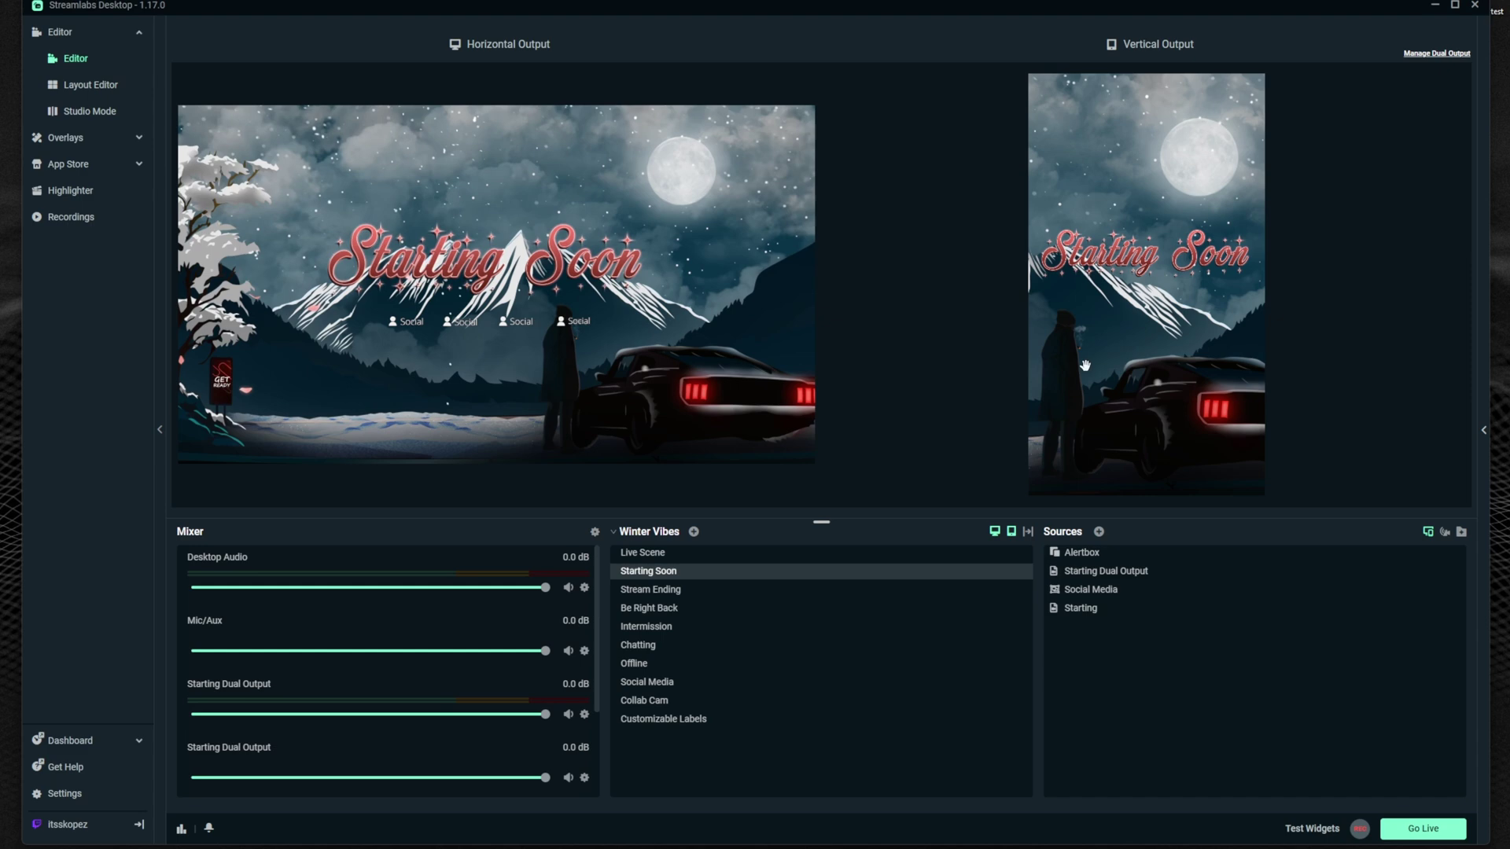
left_click(695, 590)
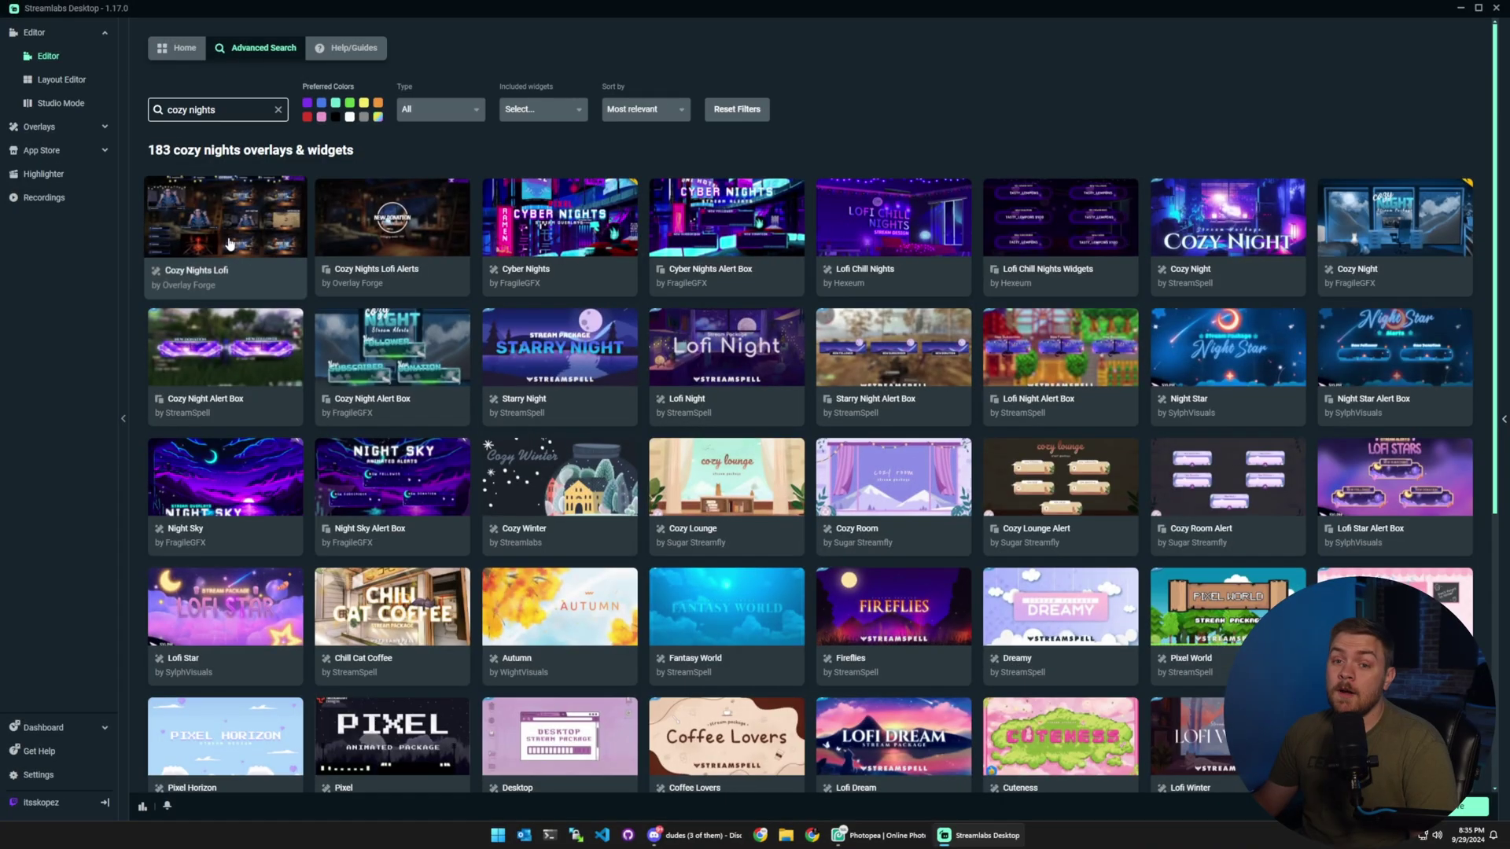
Step: Install the Cozy Nights Lofi theme with both Overlays and Alert Box checked
left_click(201, 242)
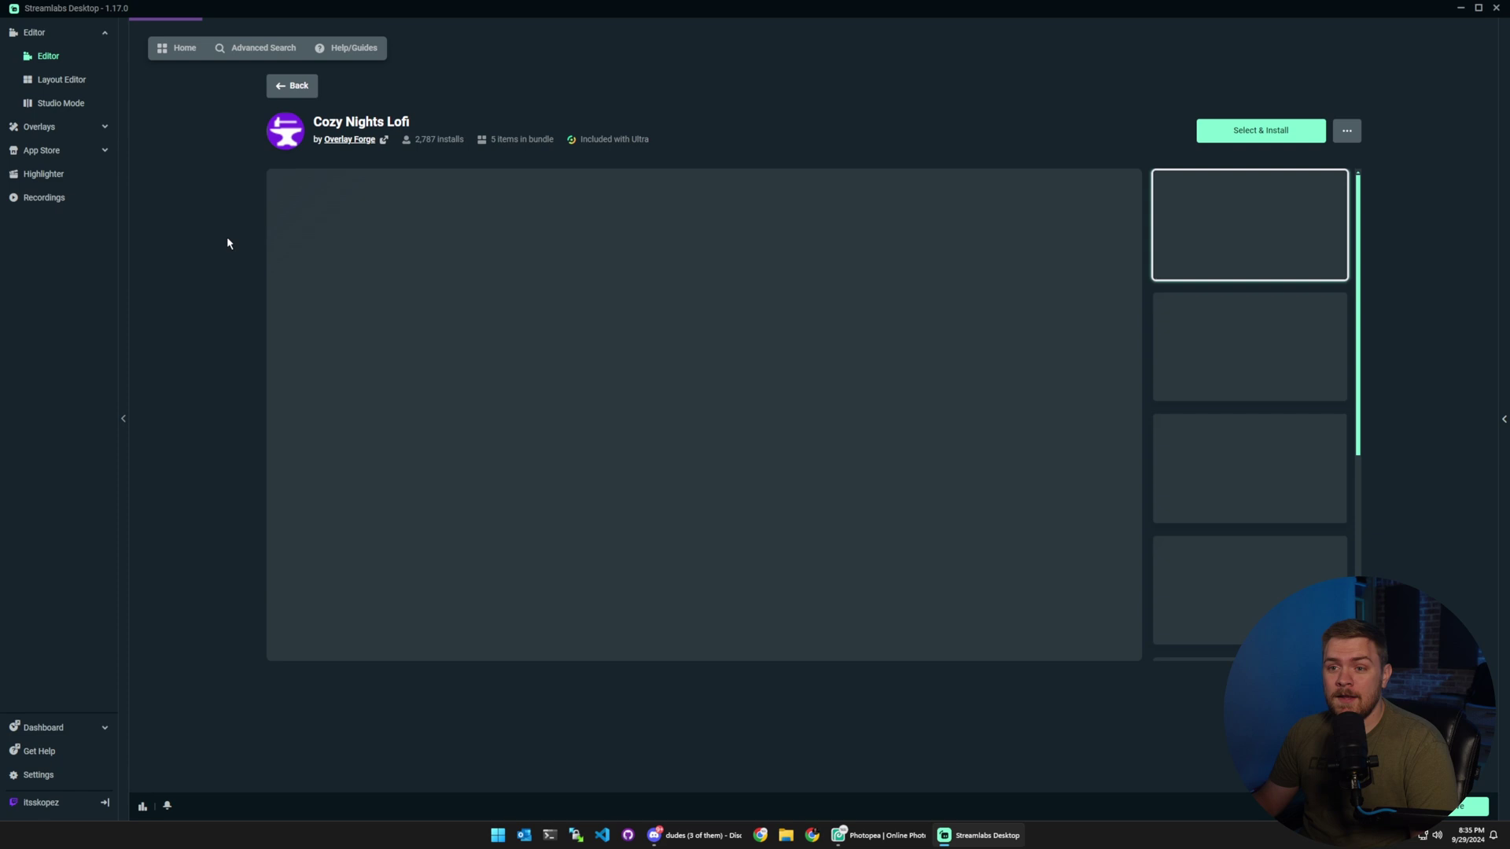
left_click(1261, 130)
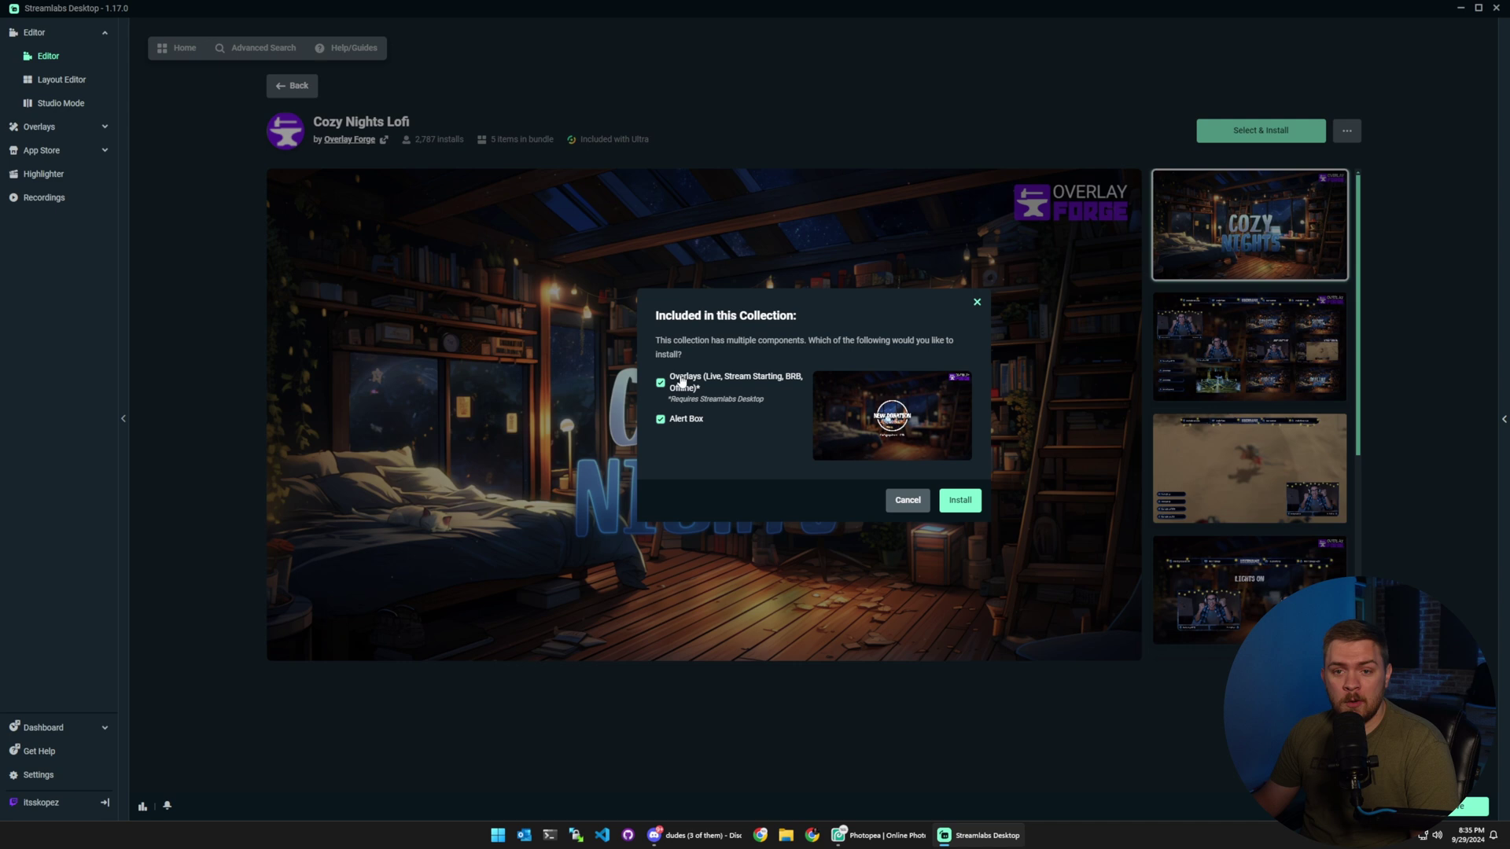
left_click(960, 501)
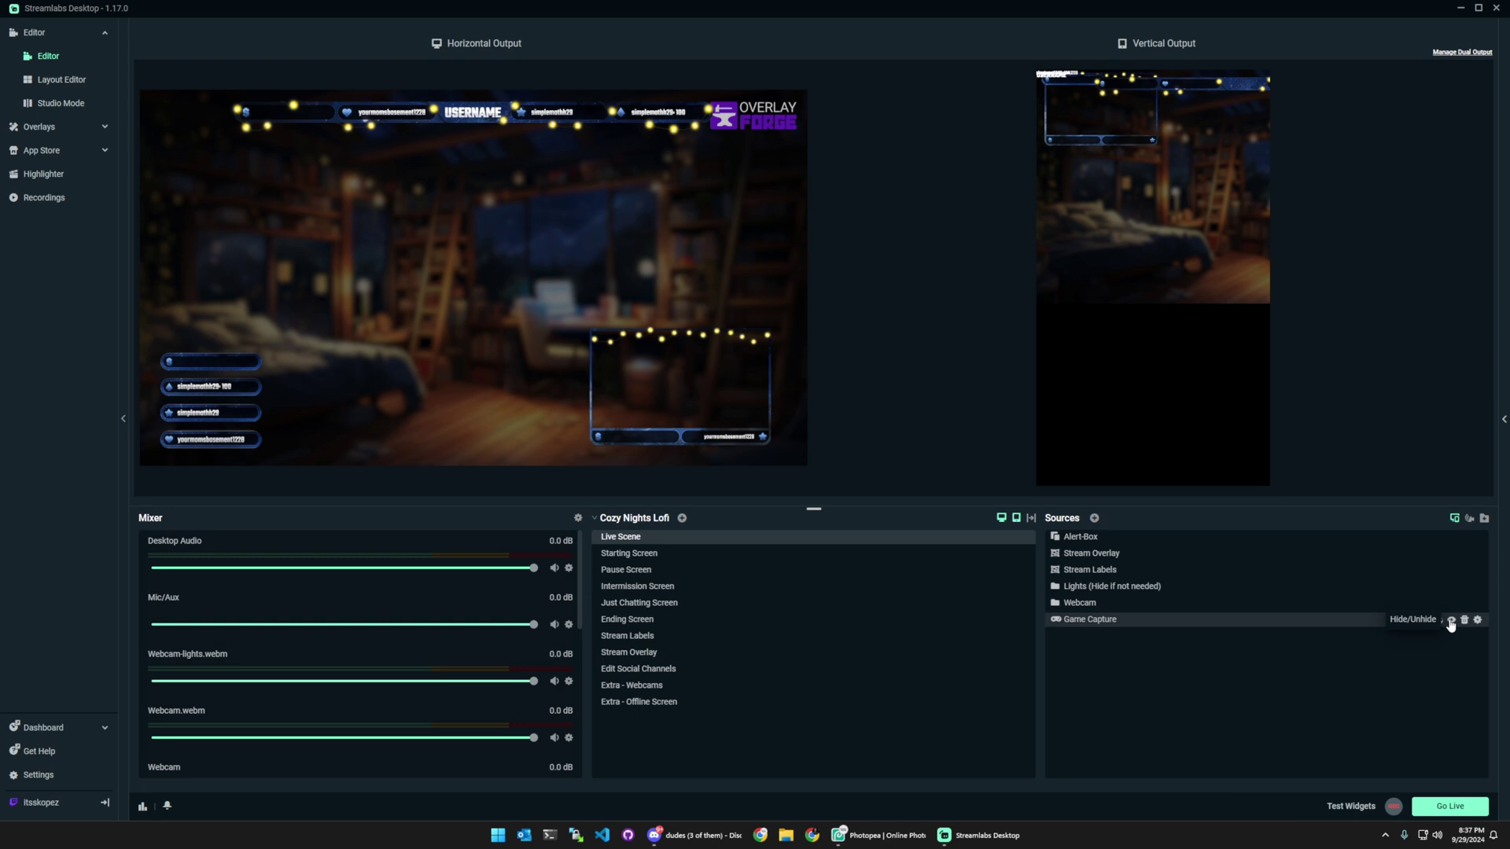
left_click(1451, 621)
left_click(1451, 621)
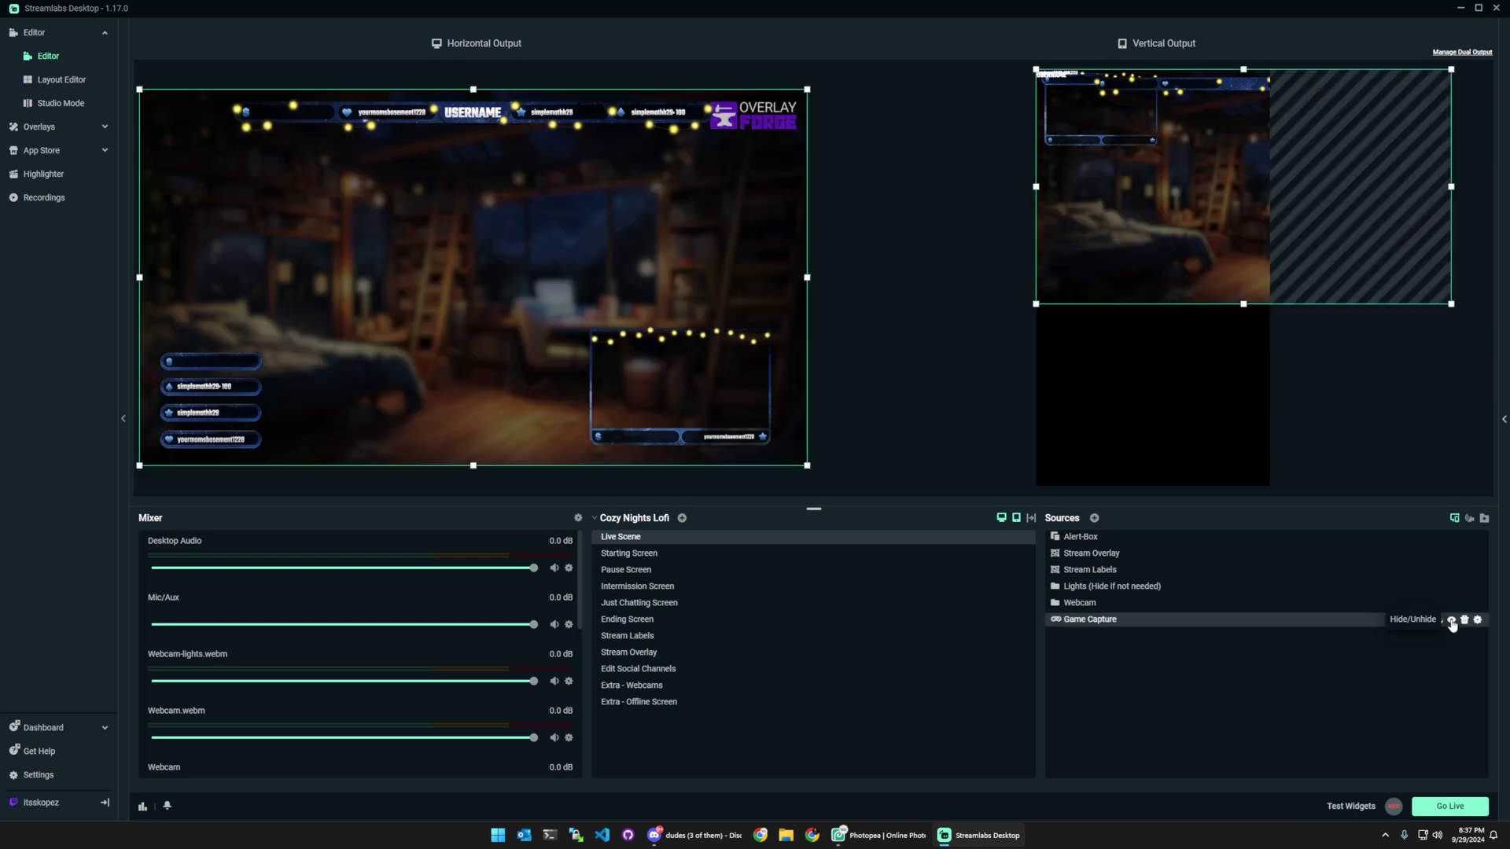
left_click(1450, 620)
left_click(1451, 620)
left_click(1450, 620)
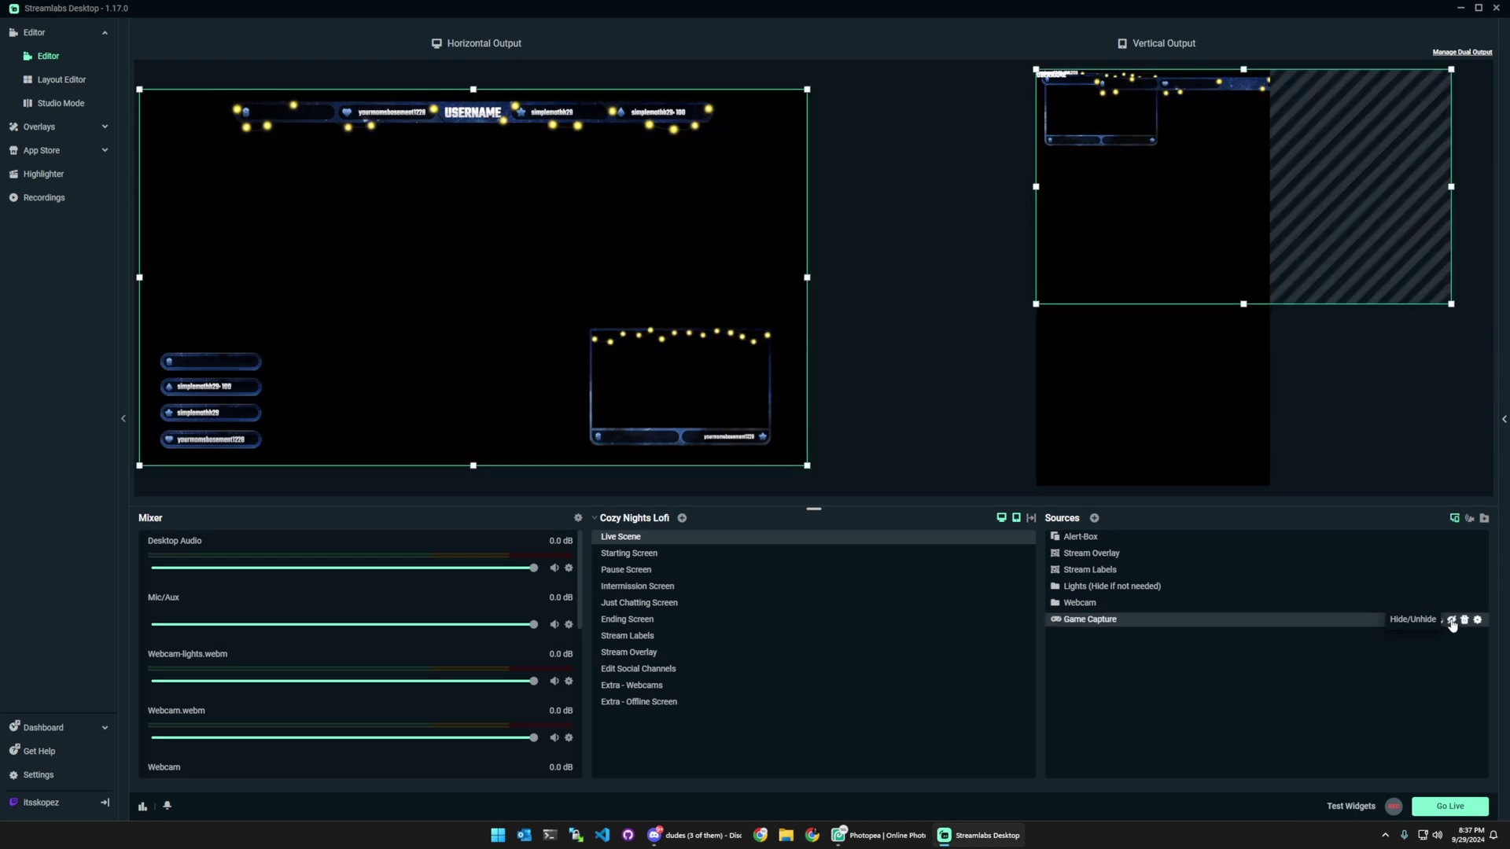
left_click(1451, 620)
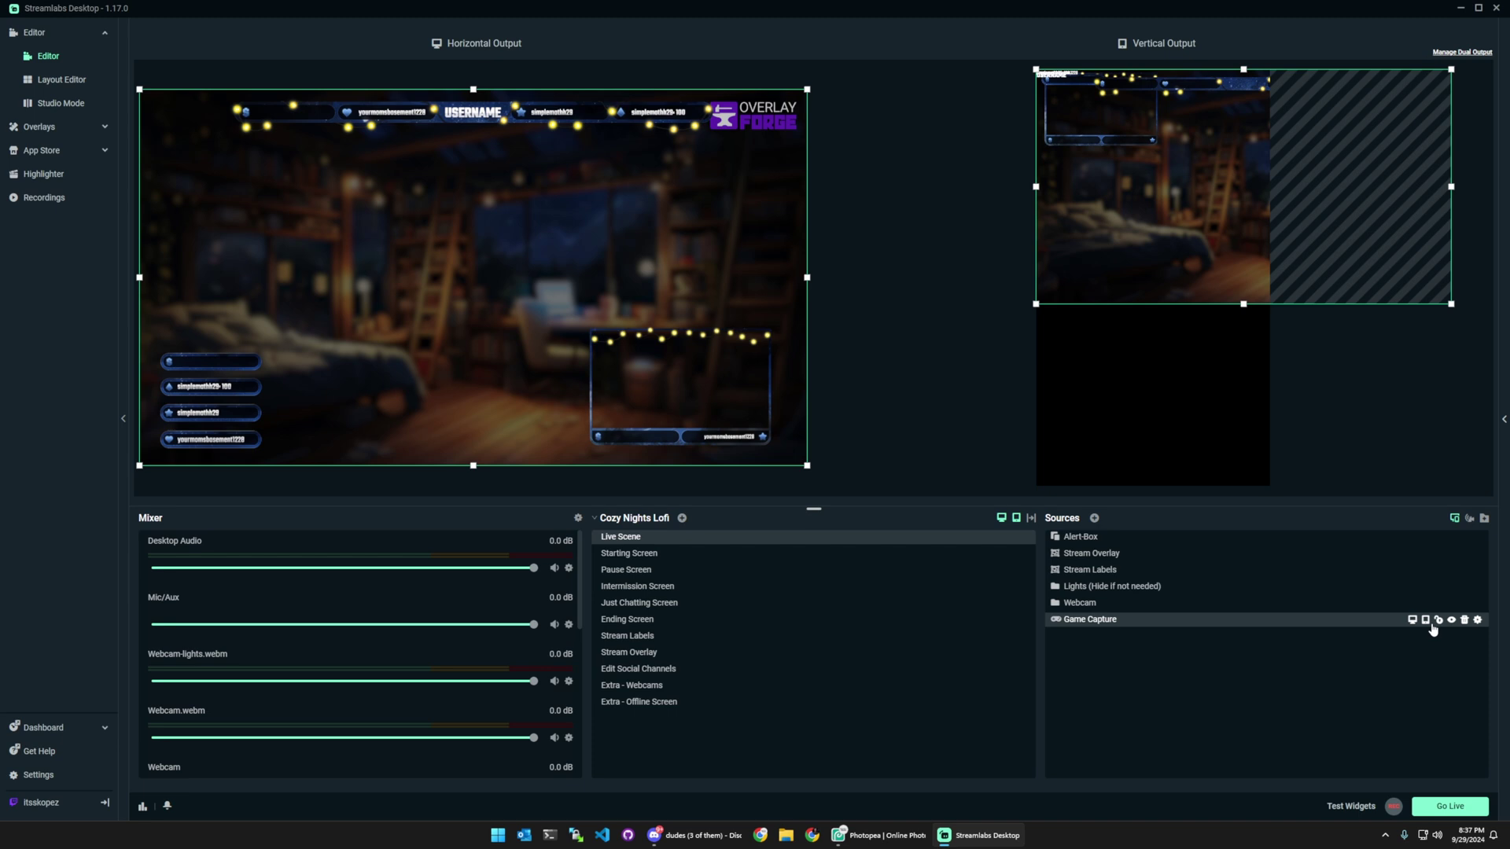
left_click(1426, 621)
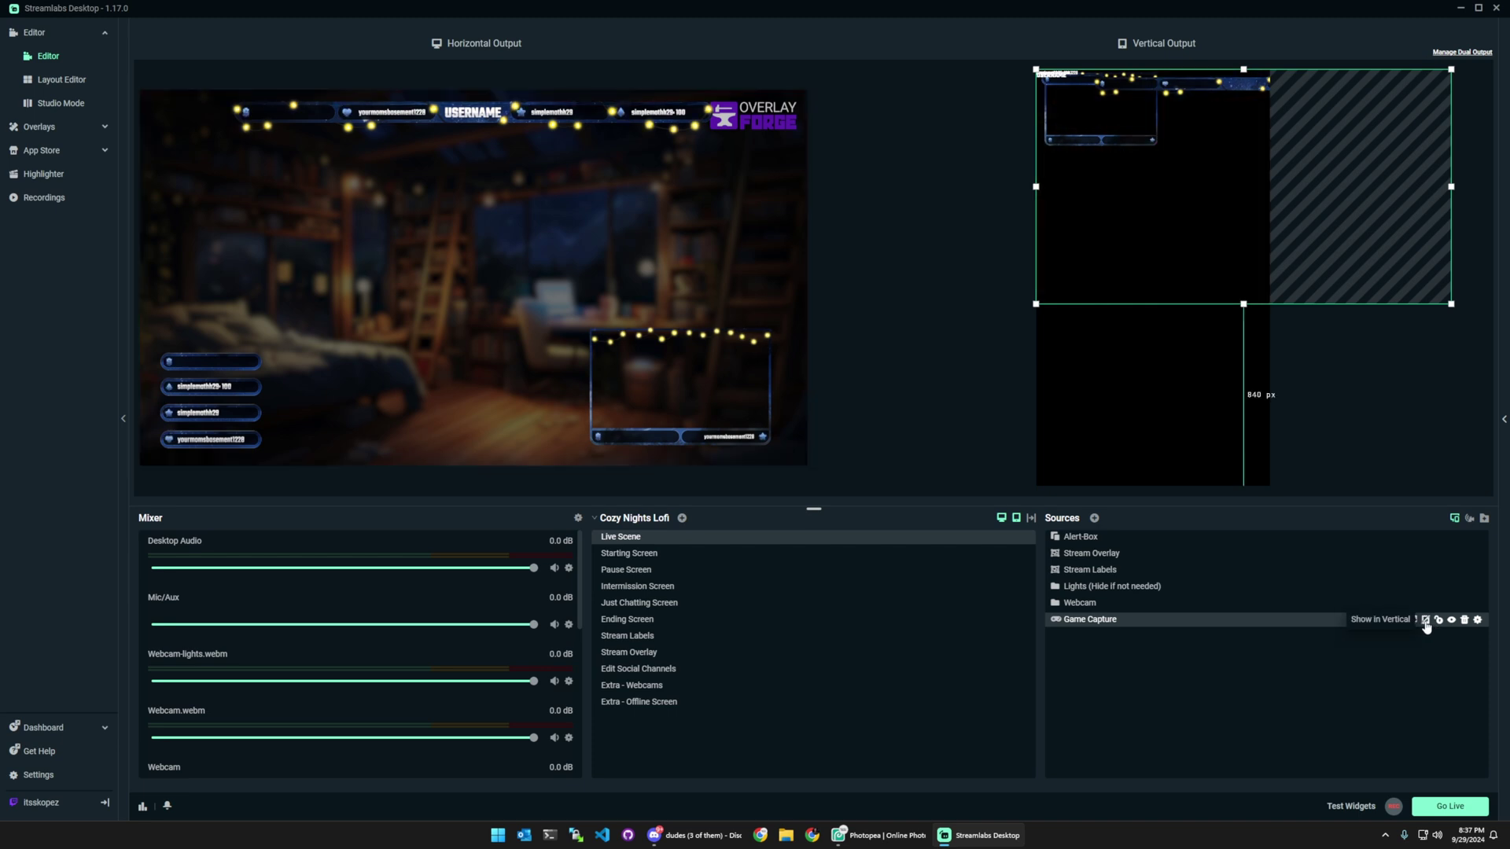
left_click(1425, 621)
left_click(1426, 621)
left_click(1425, 621)
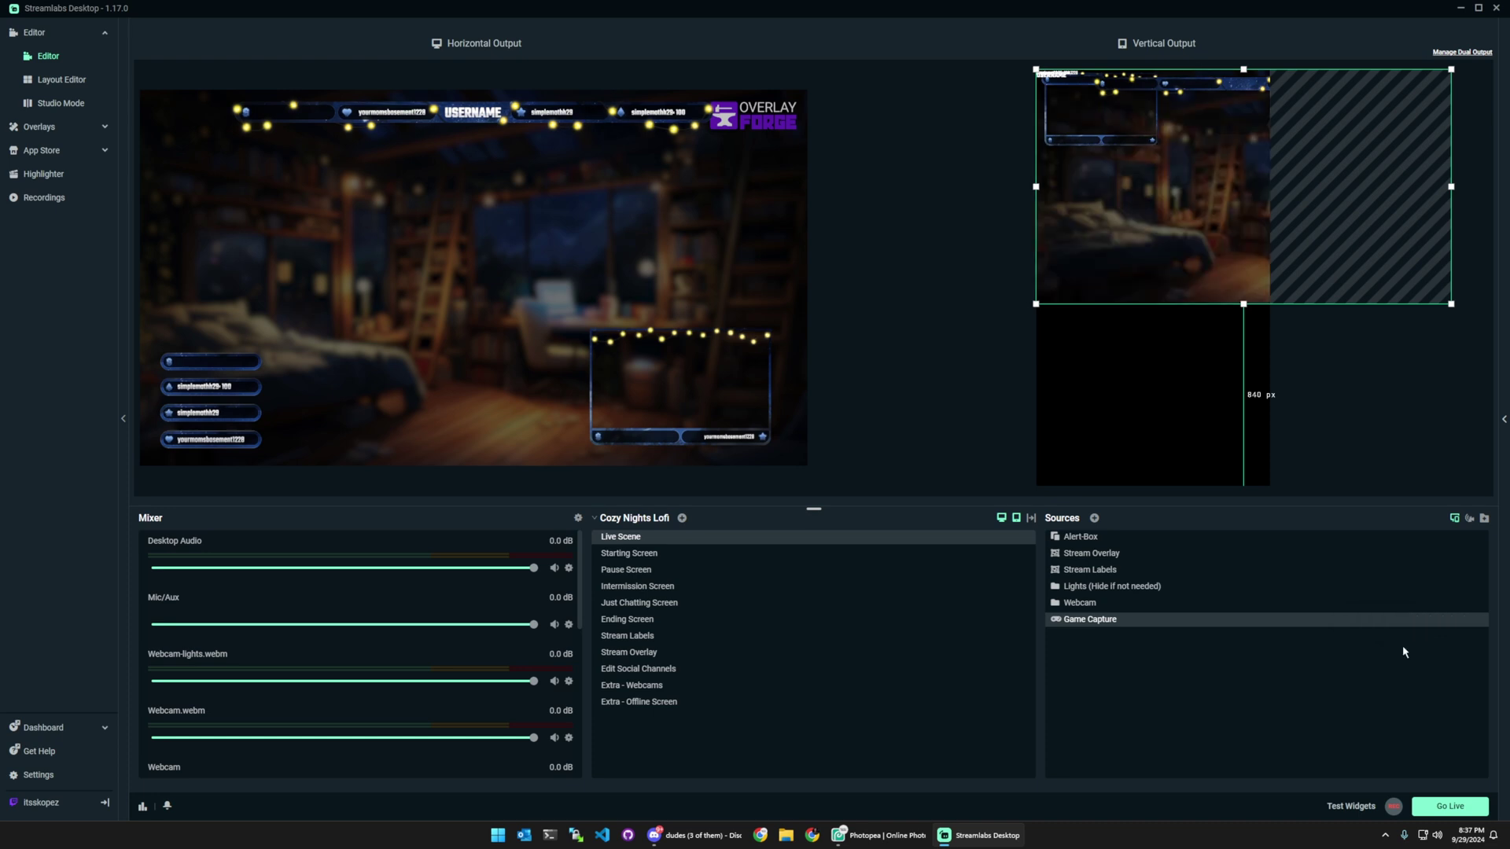
left_click(1412, 621)
left_click(1413, 621)
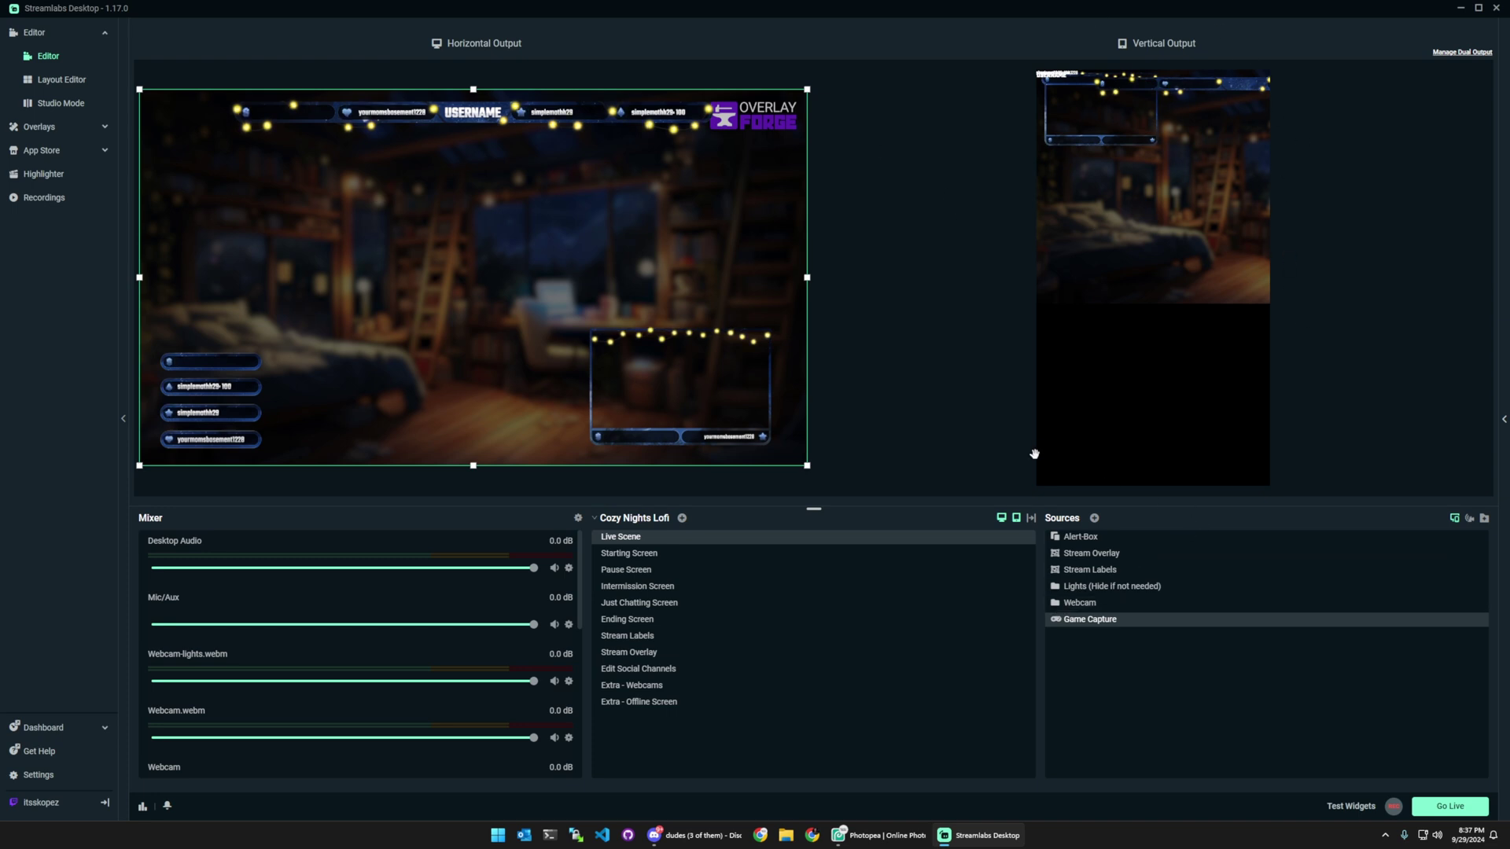
Step: Set the Webcam source's capture device to Elgato Facecam
left_click(972, 413)
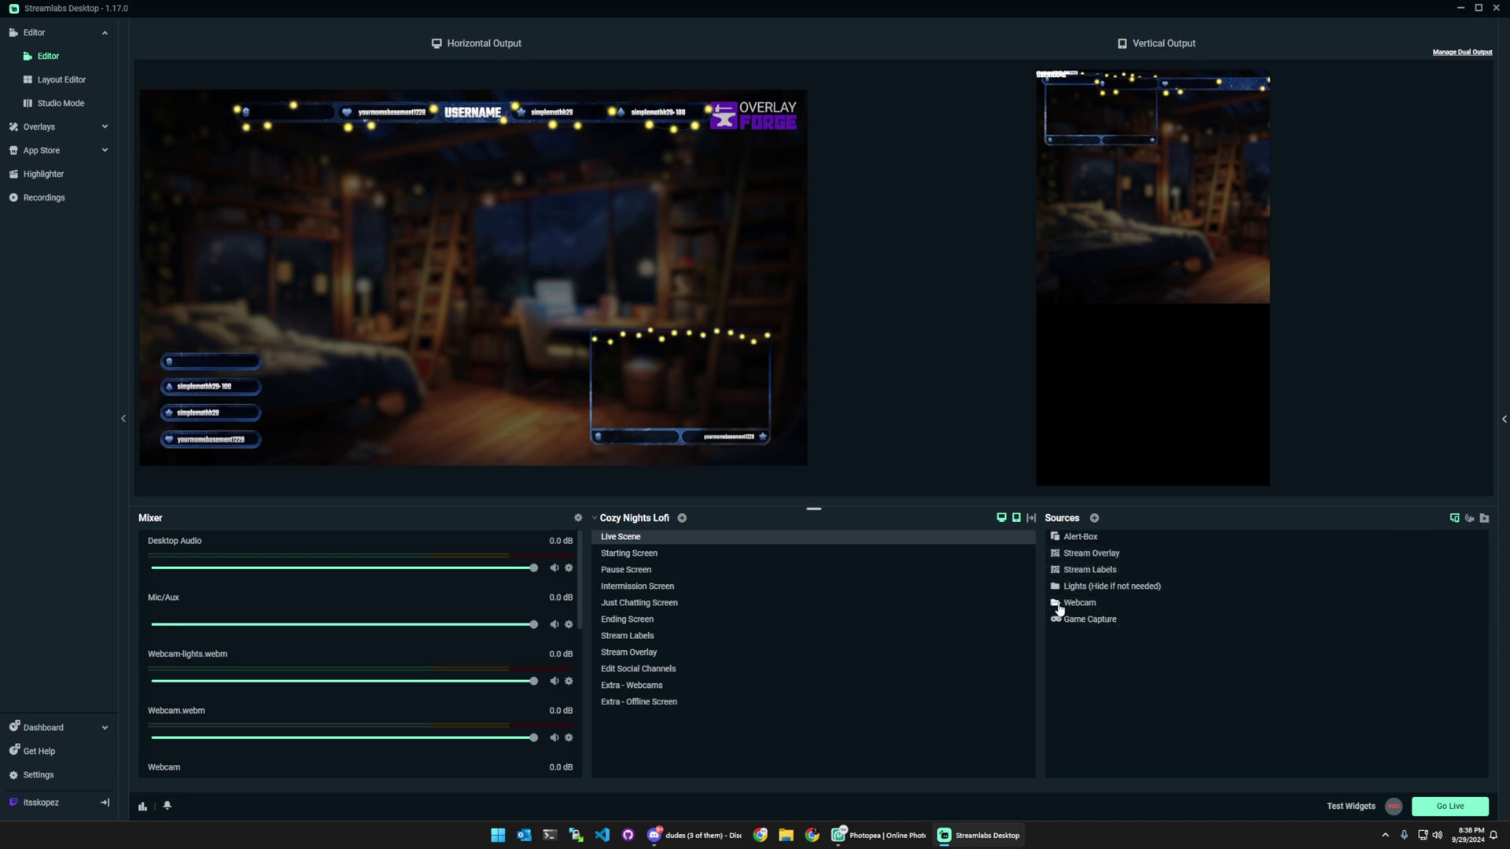
left_click(1056, 604)
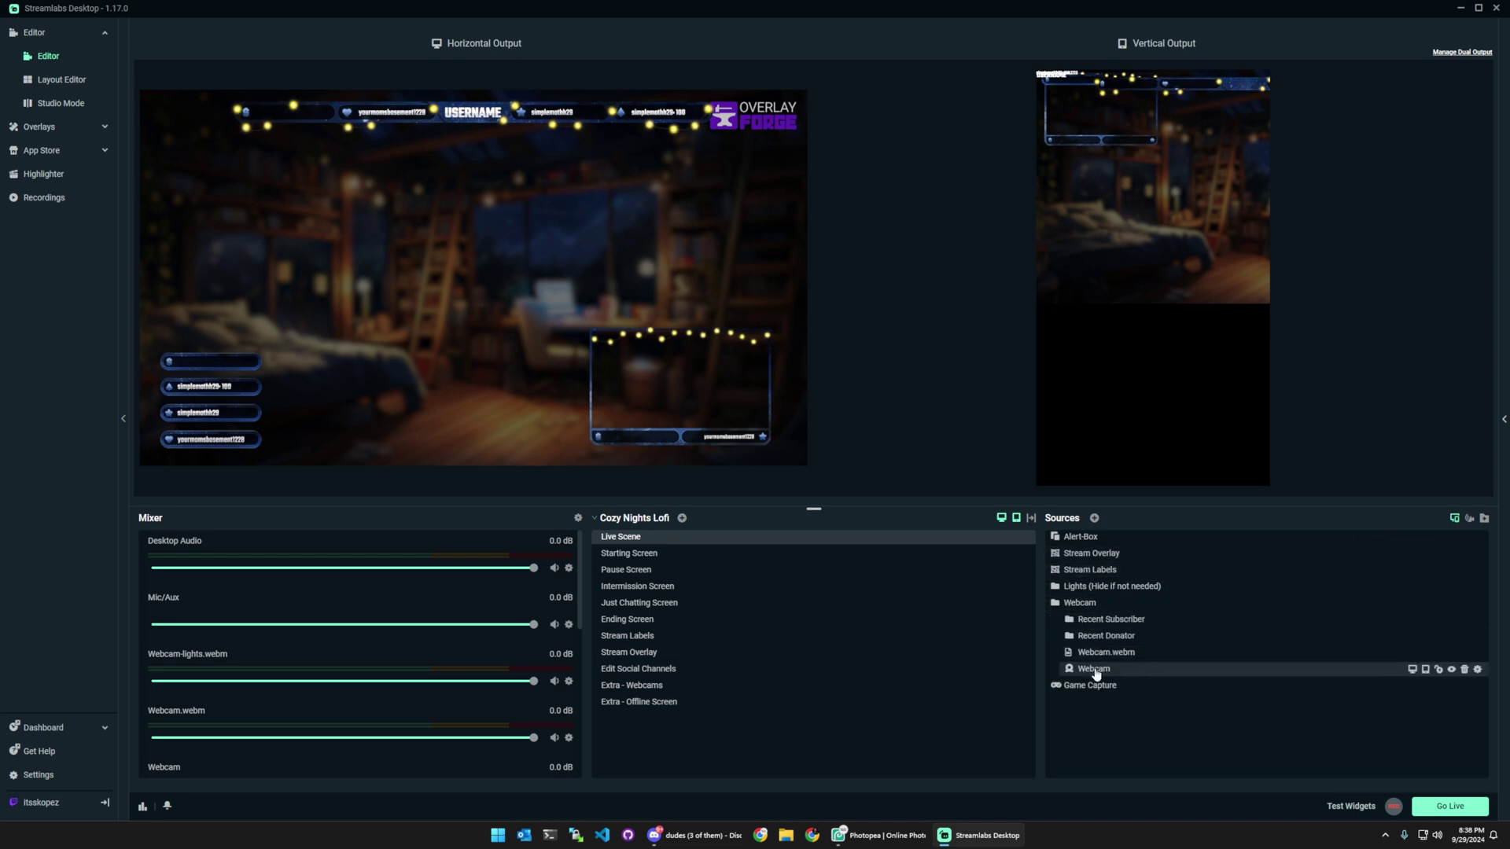
left_click(1476, 670)
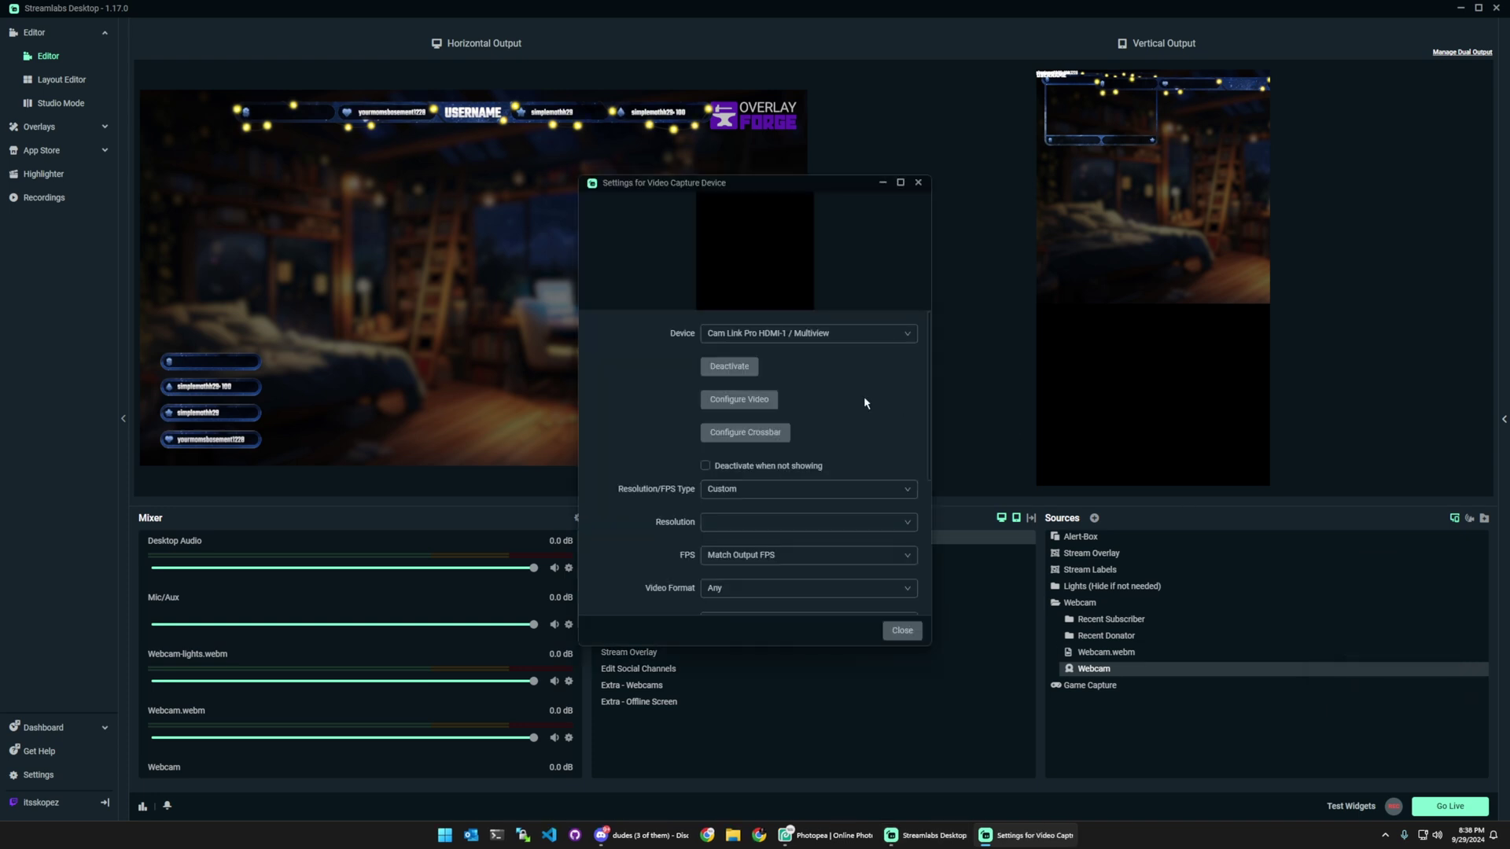
left_click(828, 335)
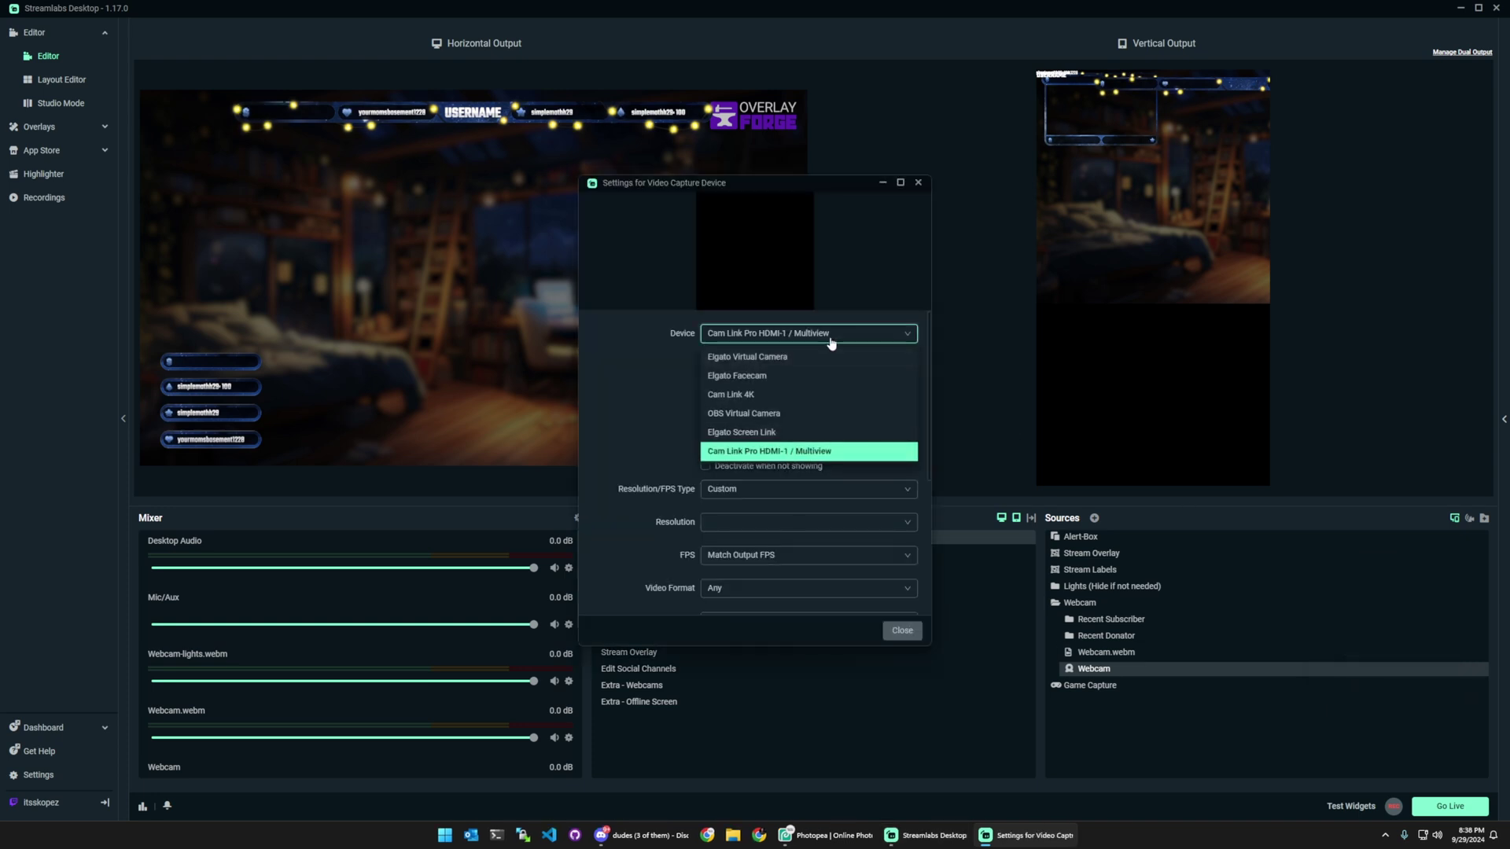
left_click(759, 376)
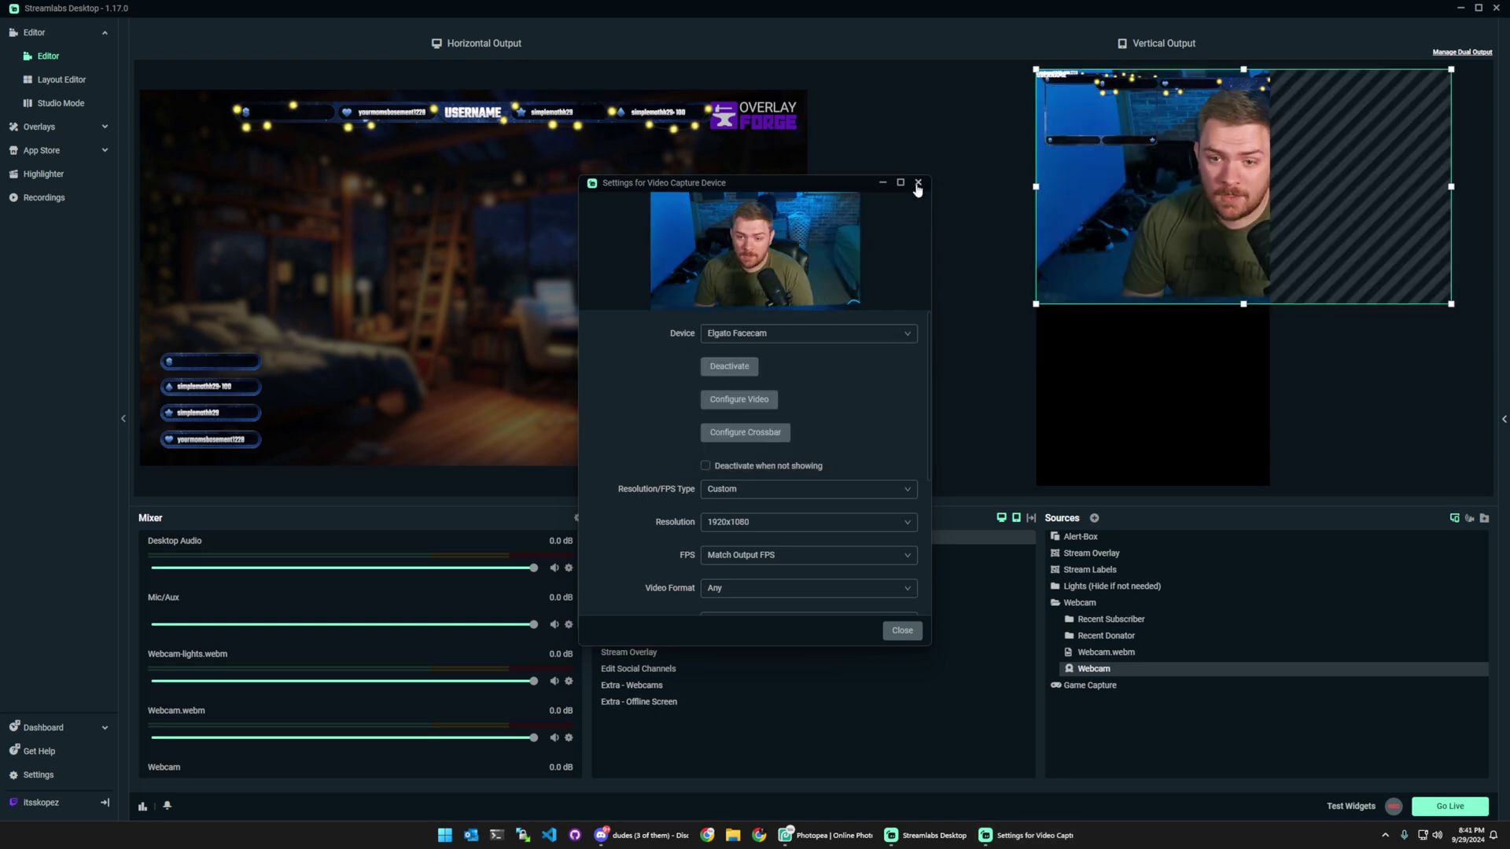
left_click(902, 629)
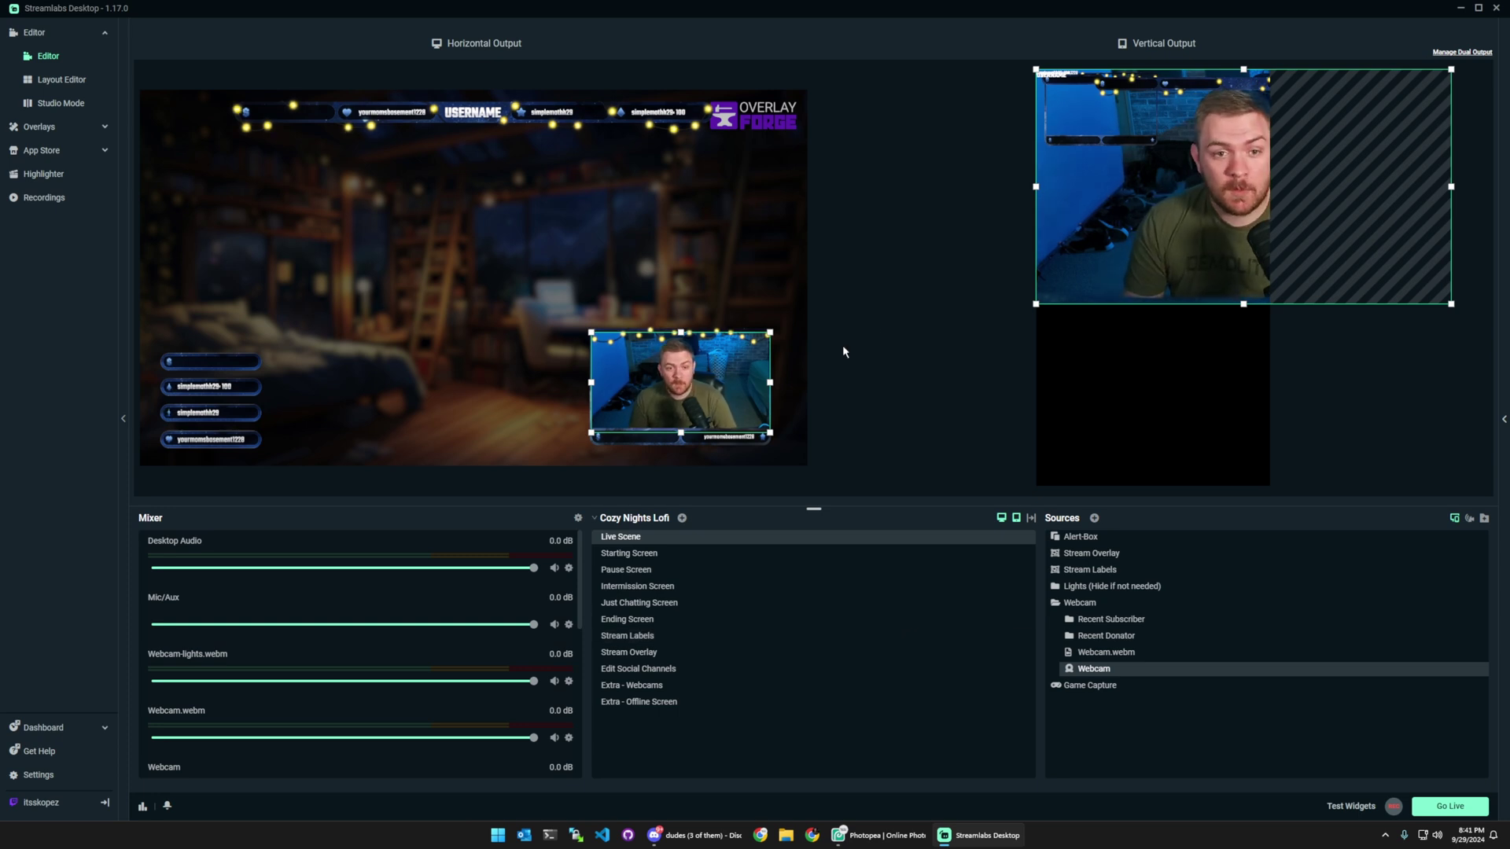
left_click(855, 269)
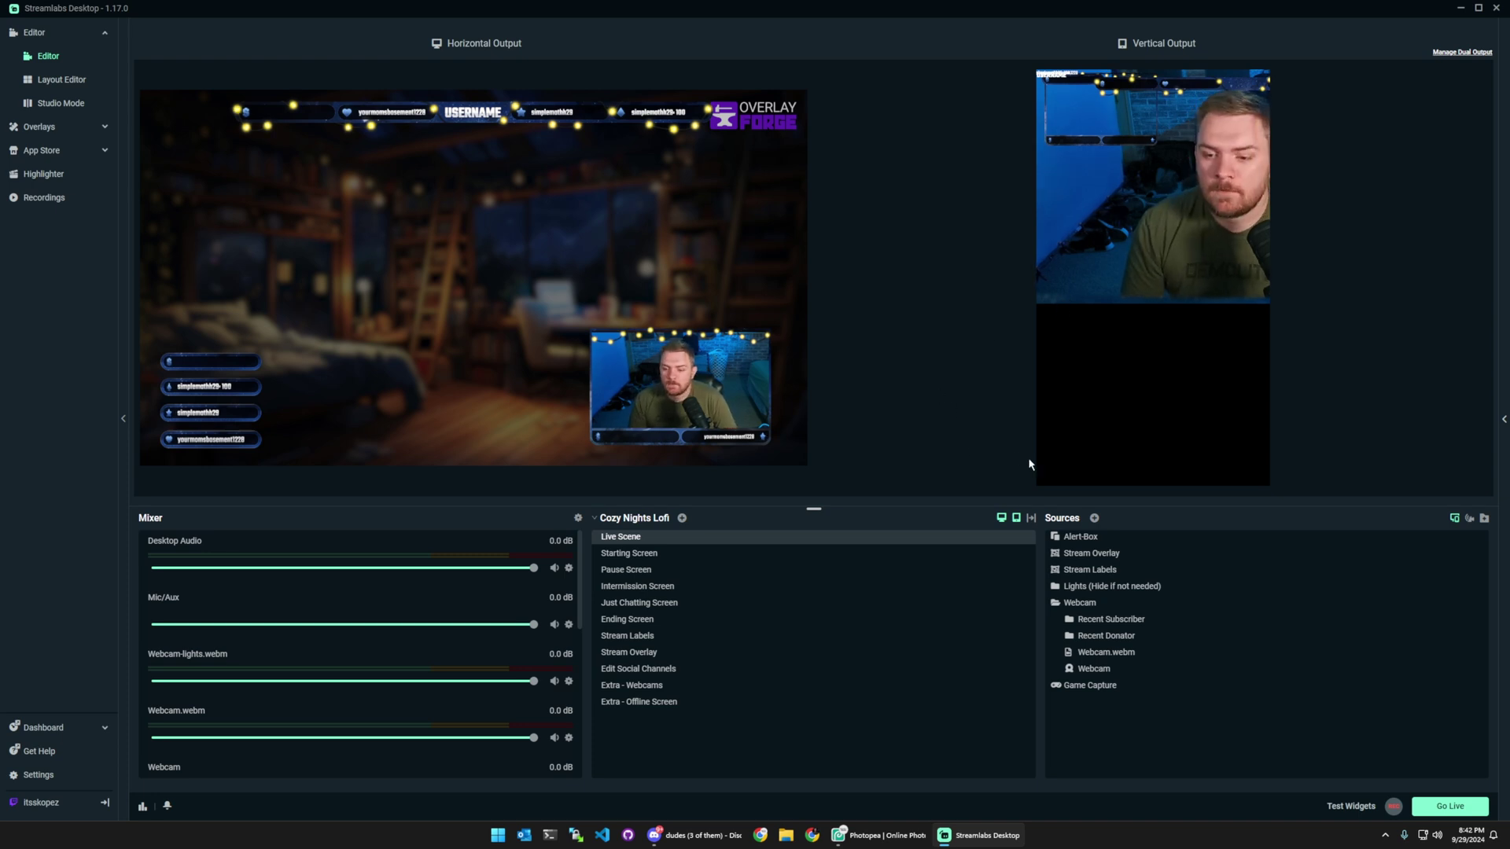
mouse_move(1103, 539)
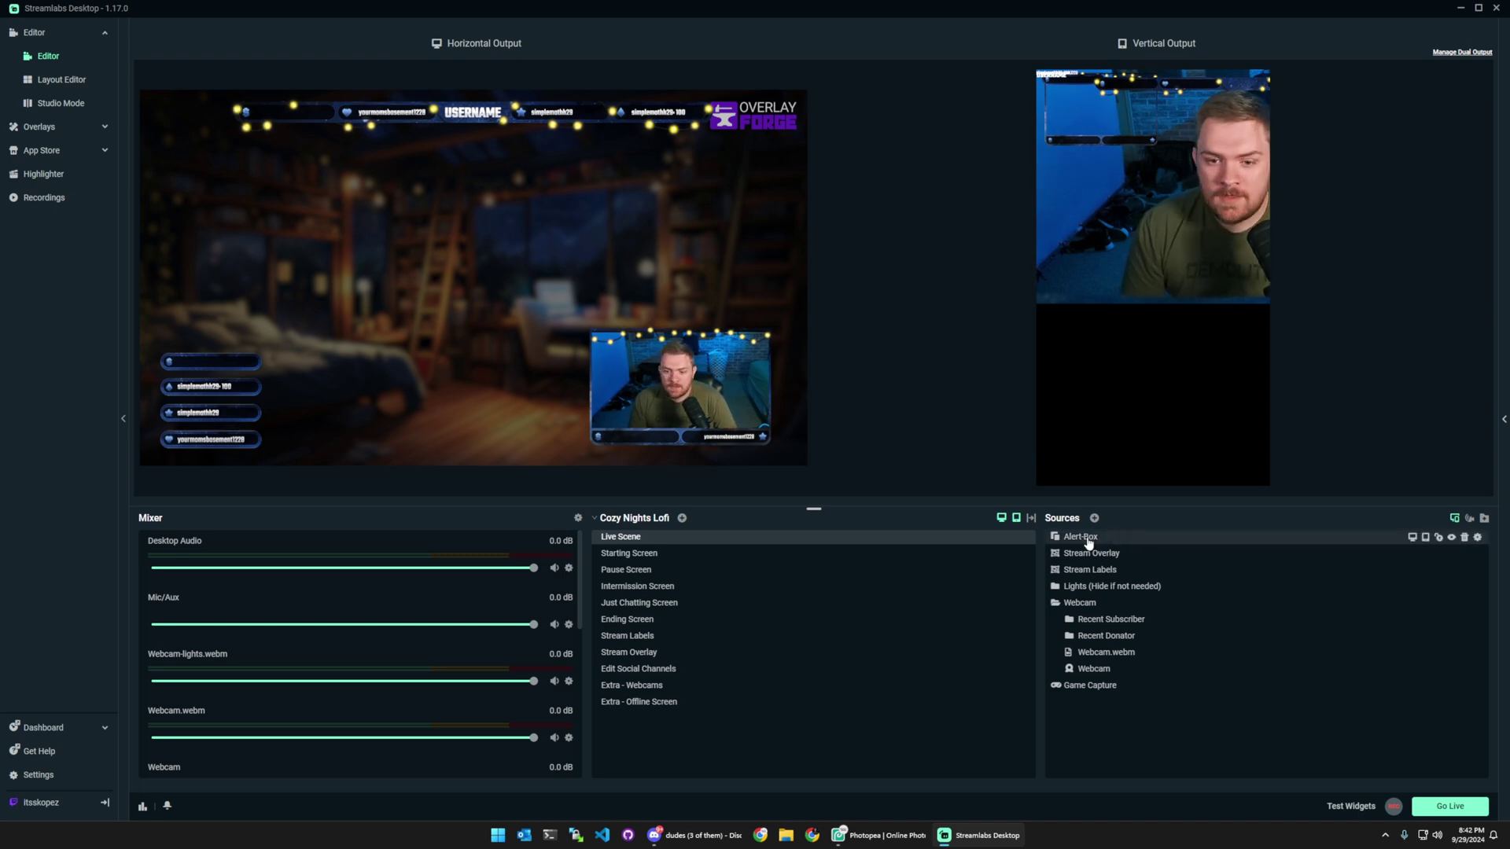
Step: Hide the Stream Overlay from the vertical output only
left_click(1132, 557)
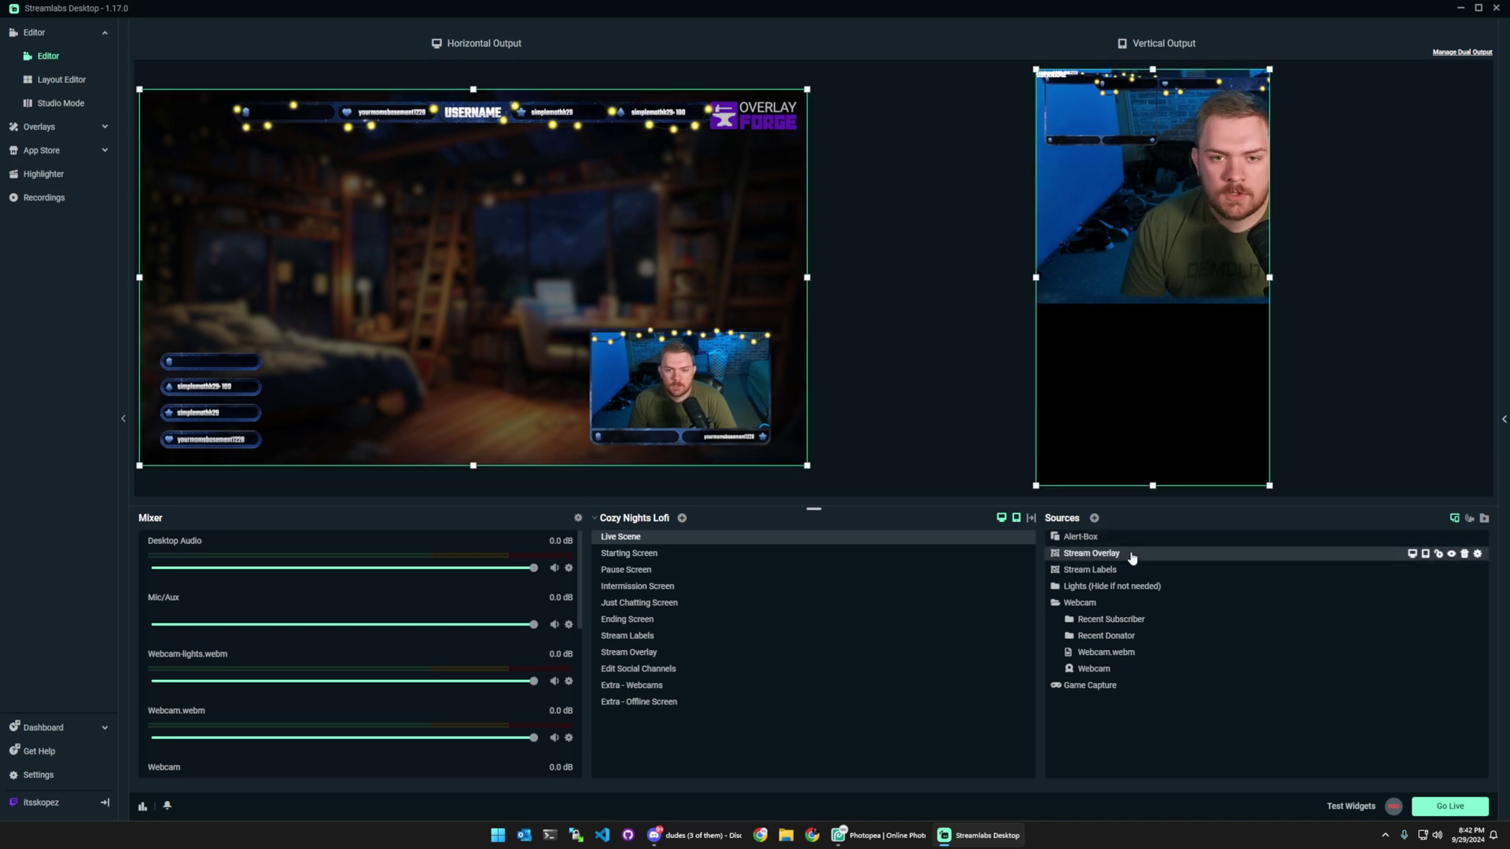
left_click(1452, 554)
left_click(1453, 555)
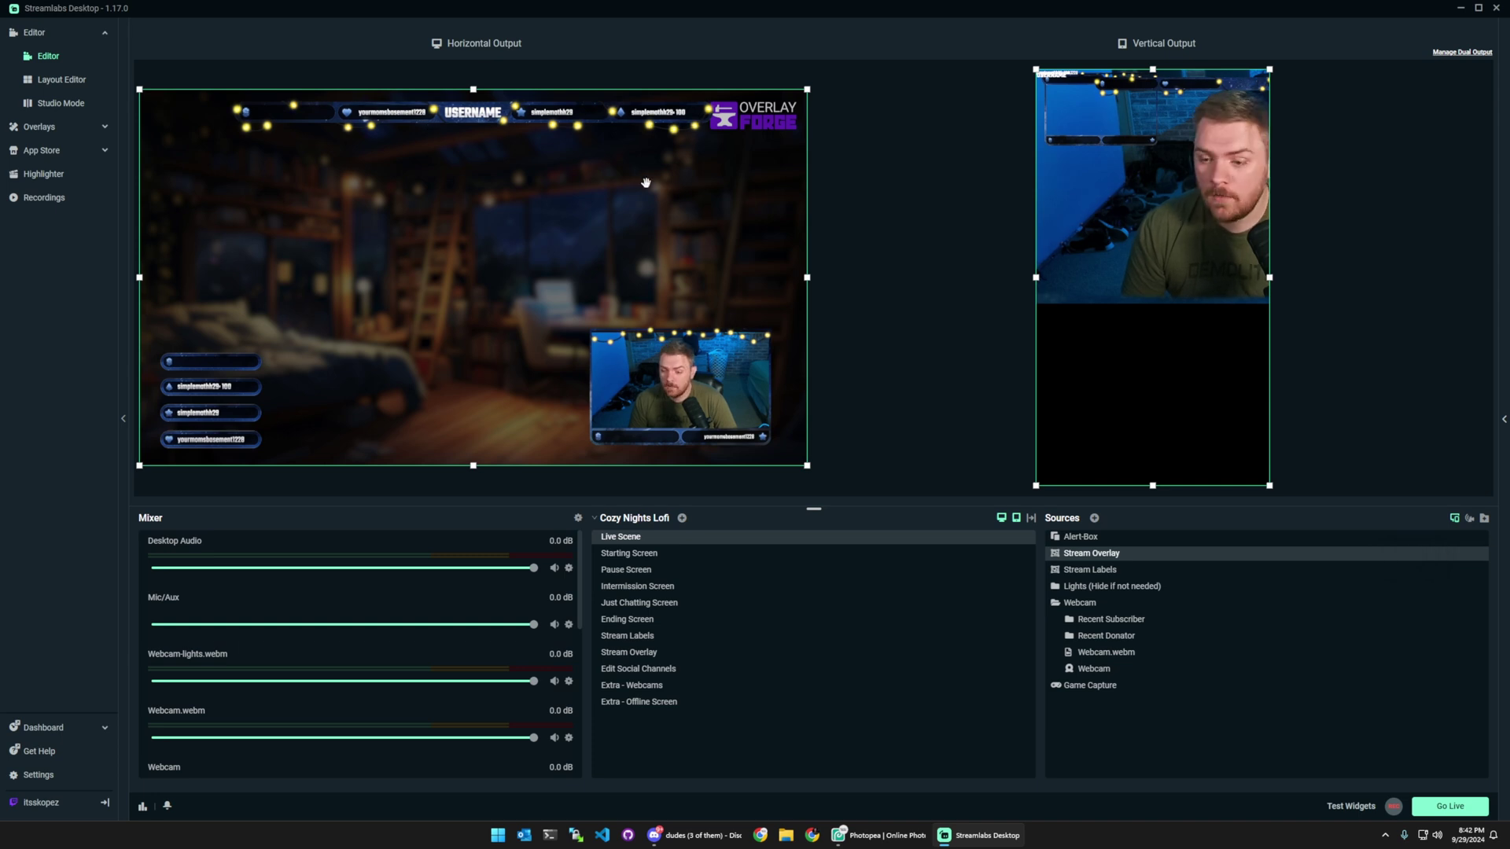
mouse_move(1439, 559)
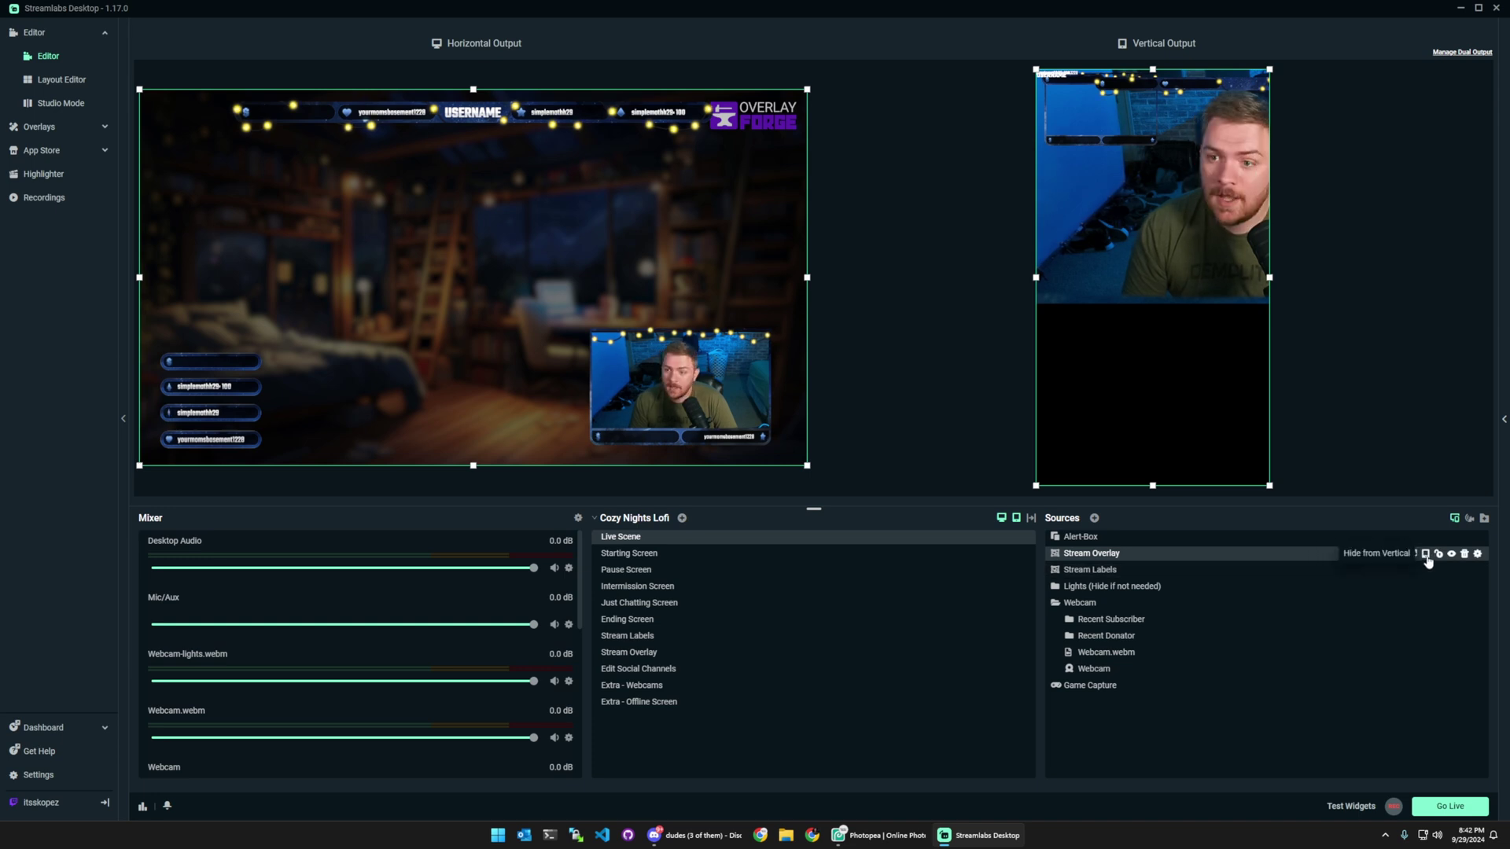
left_click(1428, 559)
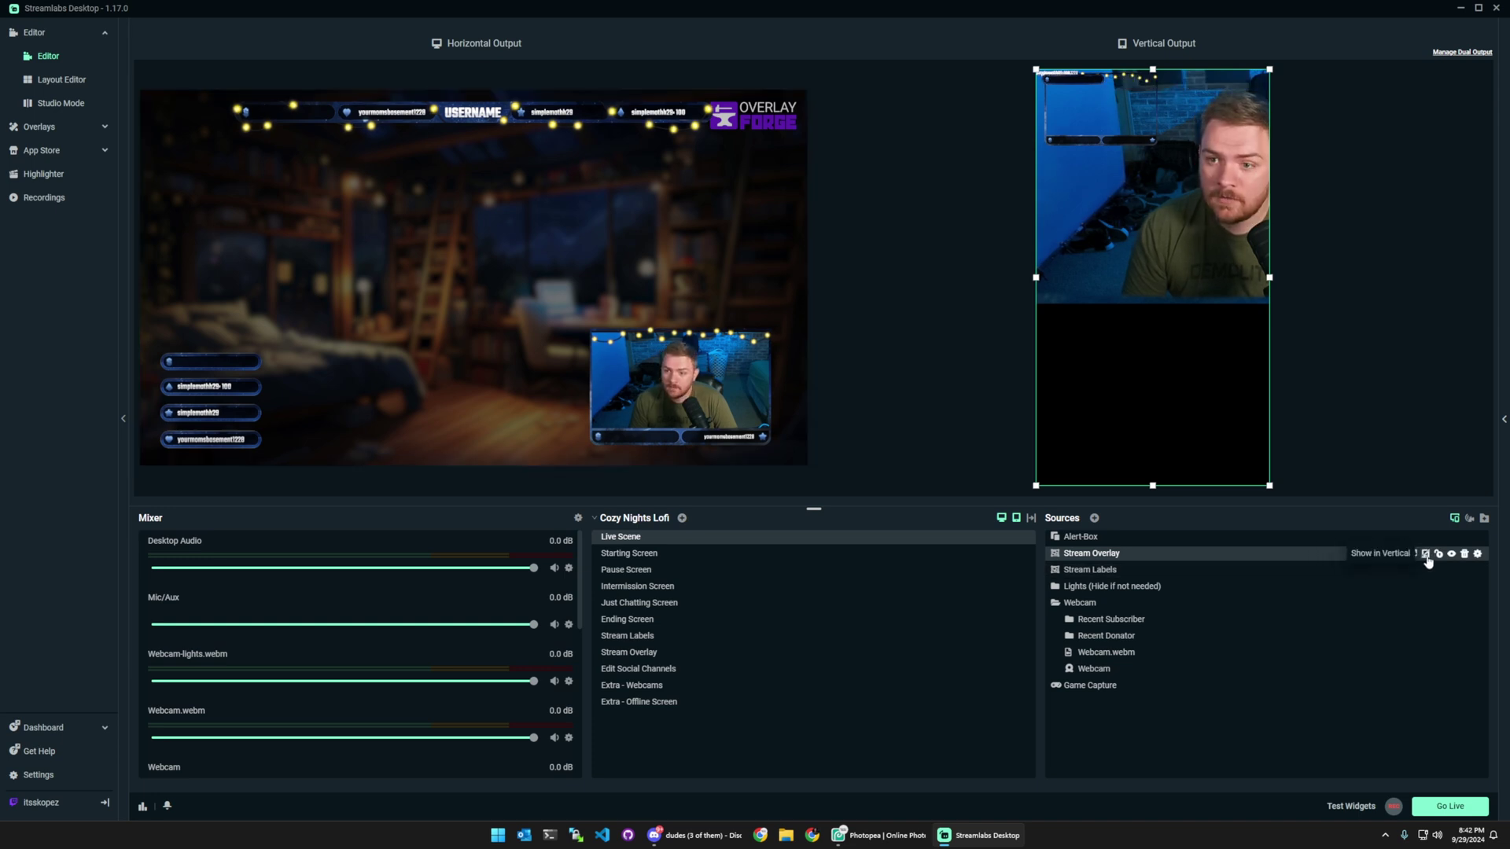
Step: Hide Stream Labels and the string Lights entirely, then select the Webcam group
left_click(1100, 572)
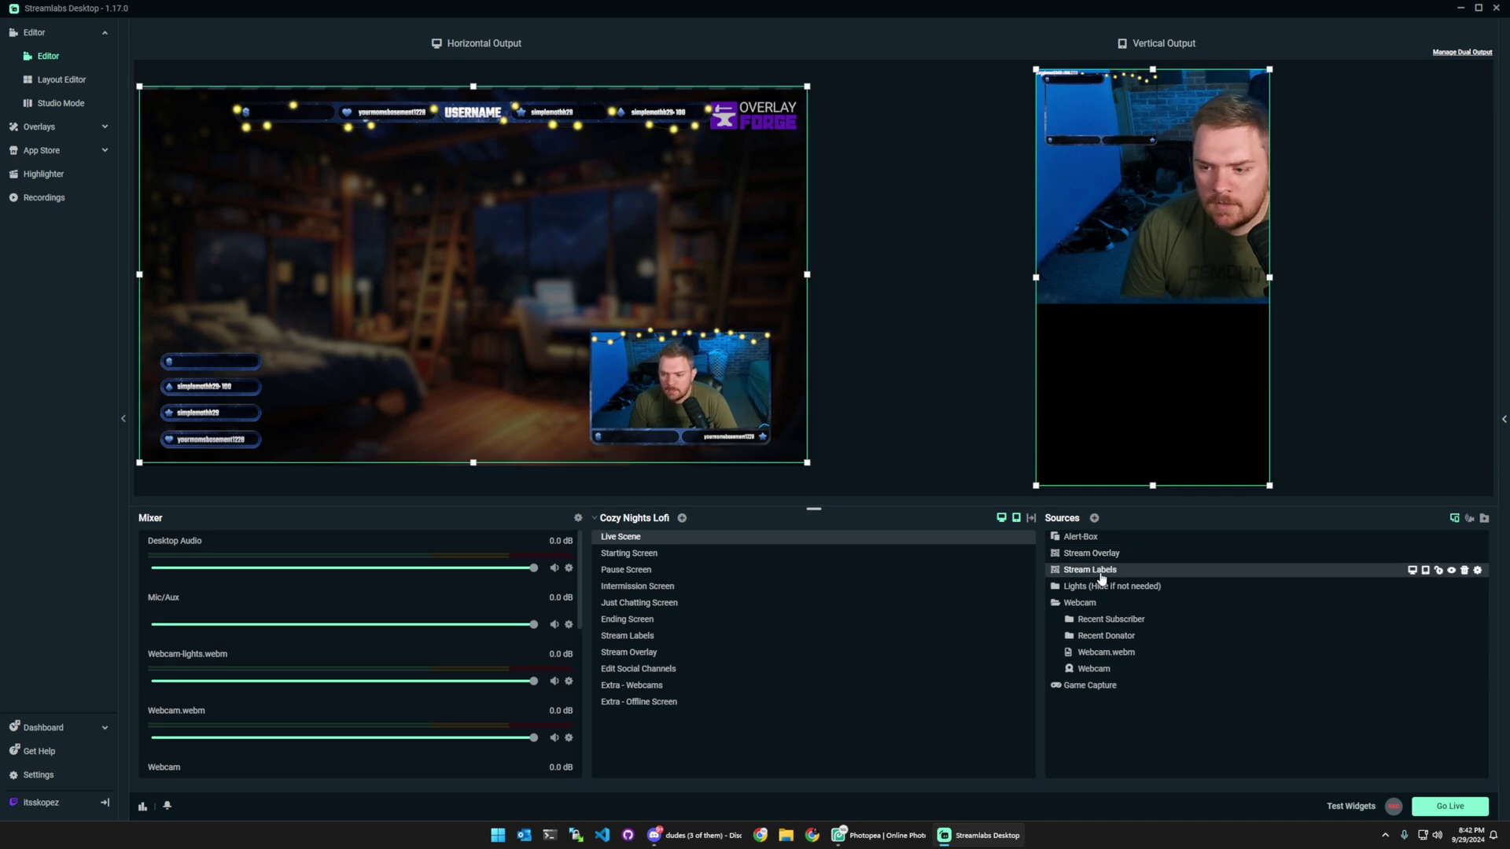
left_click(1452, 571)
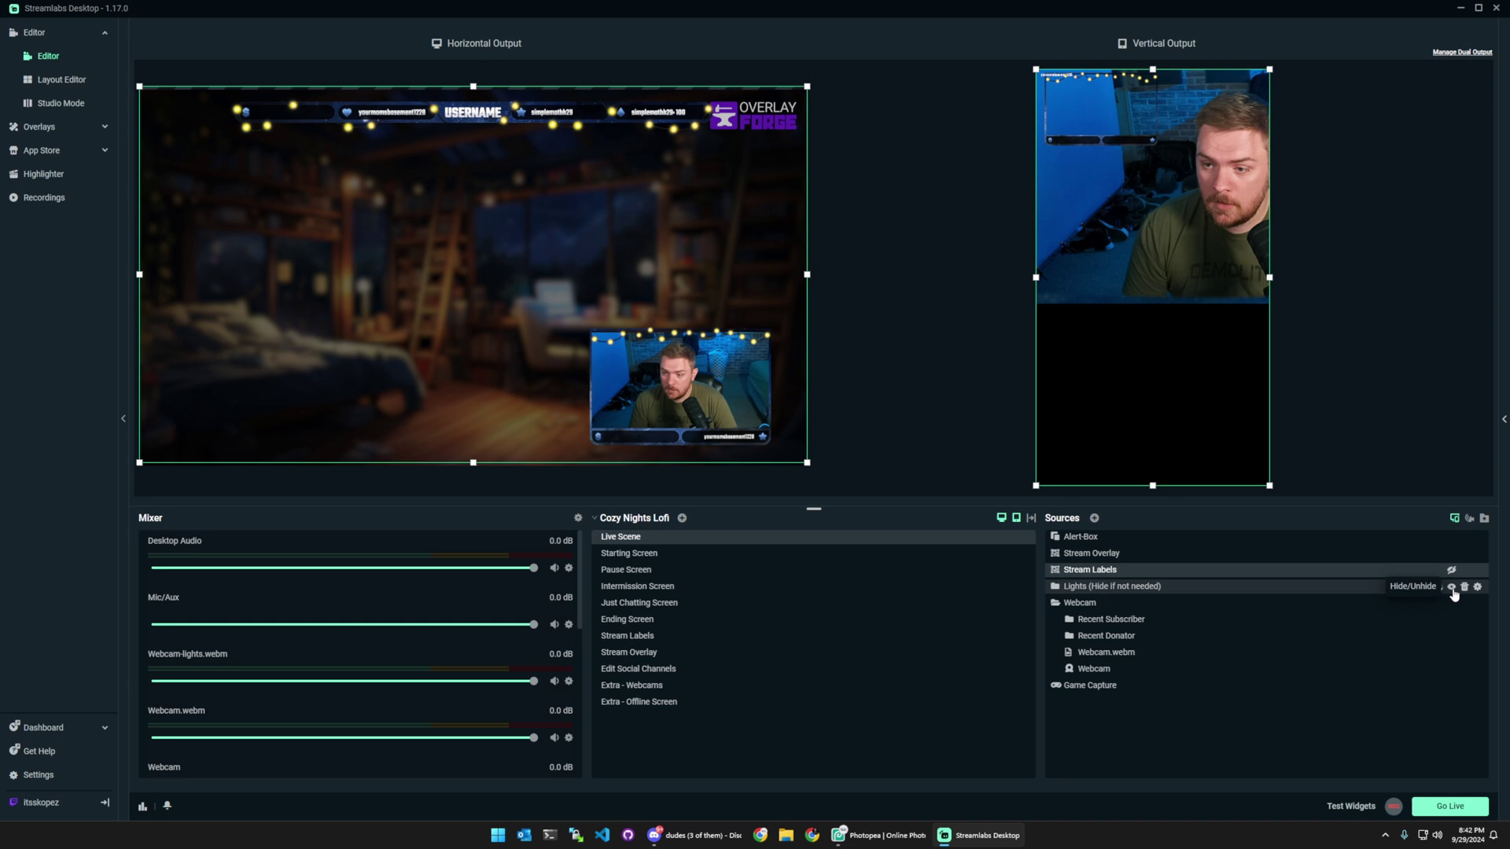
left_click(1452, 589)
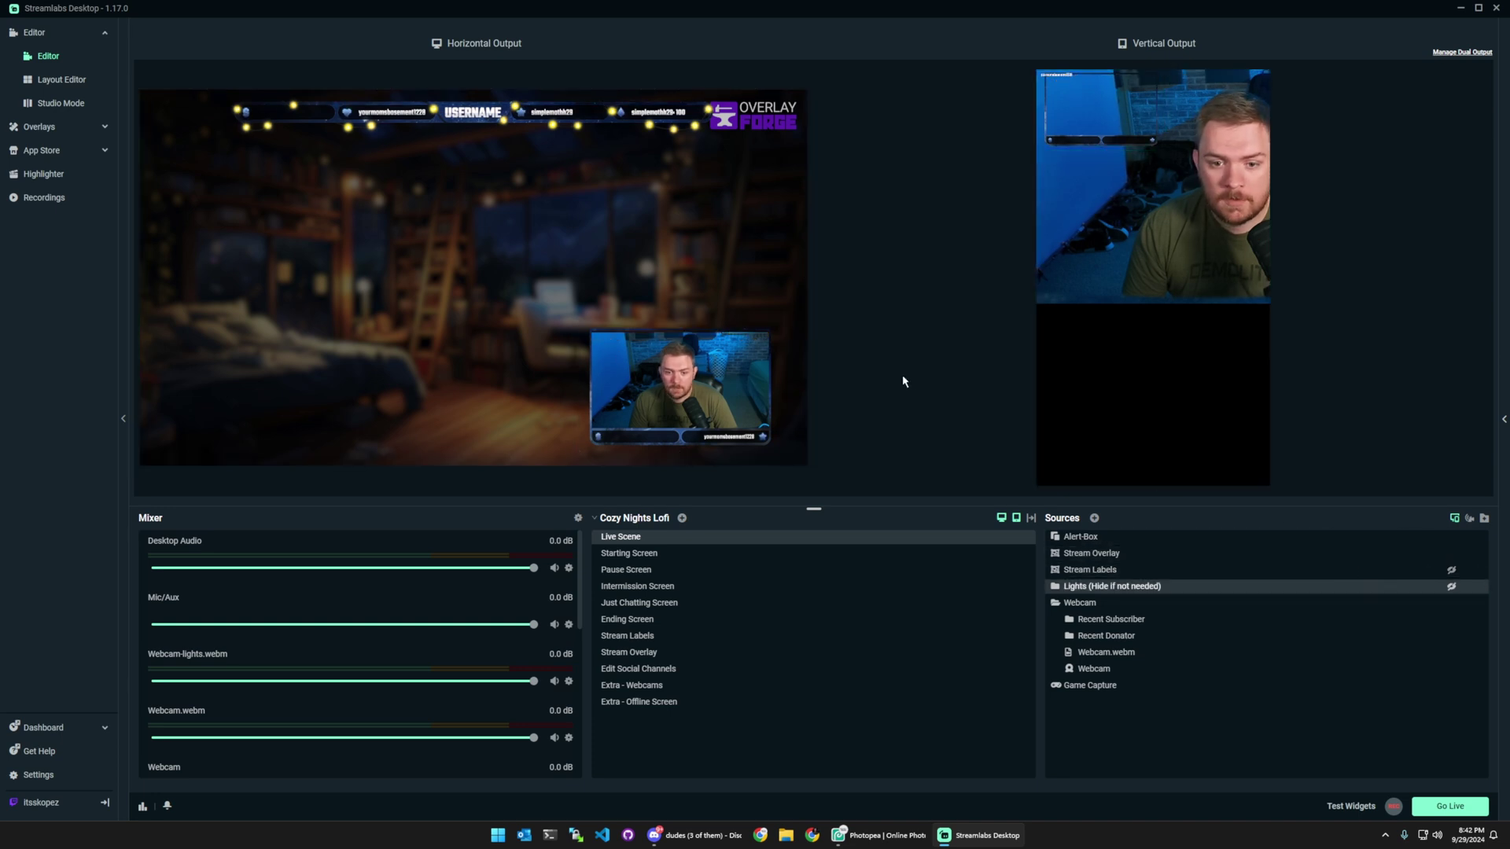
left_click(1081, 603)
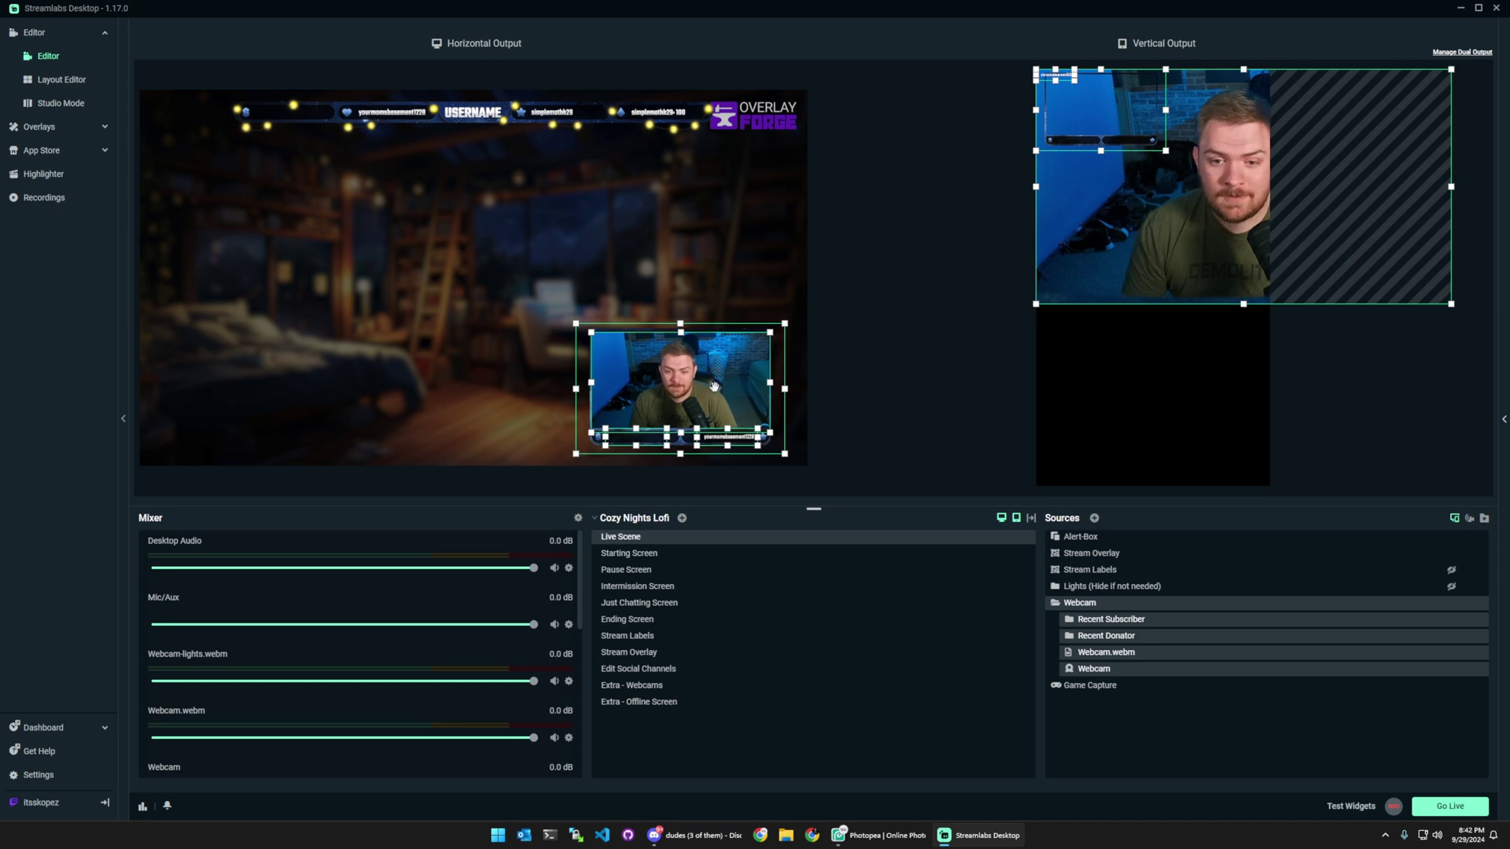
Step: Move the Webcam group higher and rightward in the horizontal preview, then collapse its folder
left_click_drag(714, 386, 745, 276)
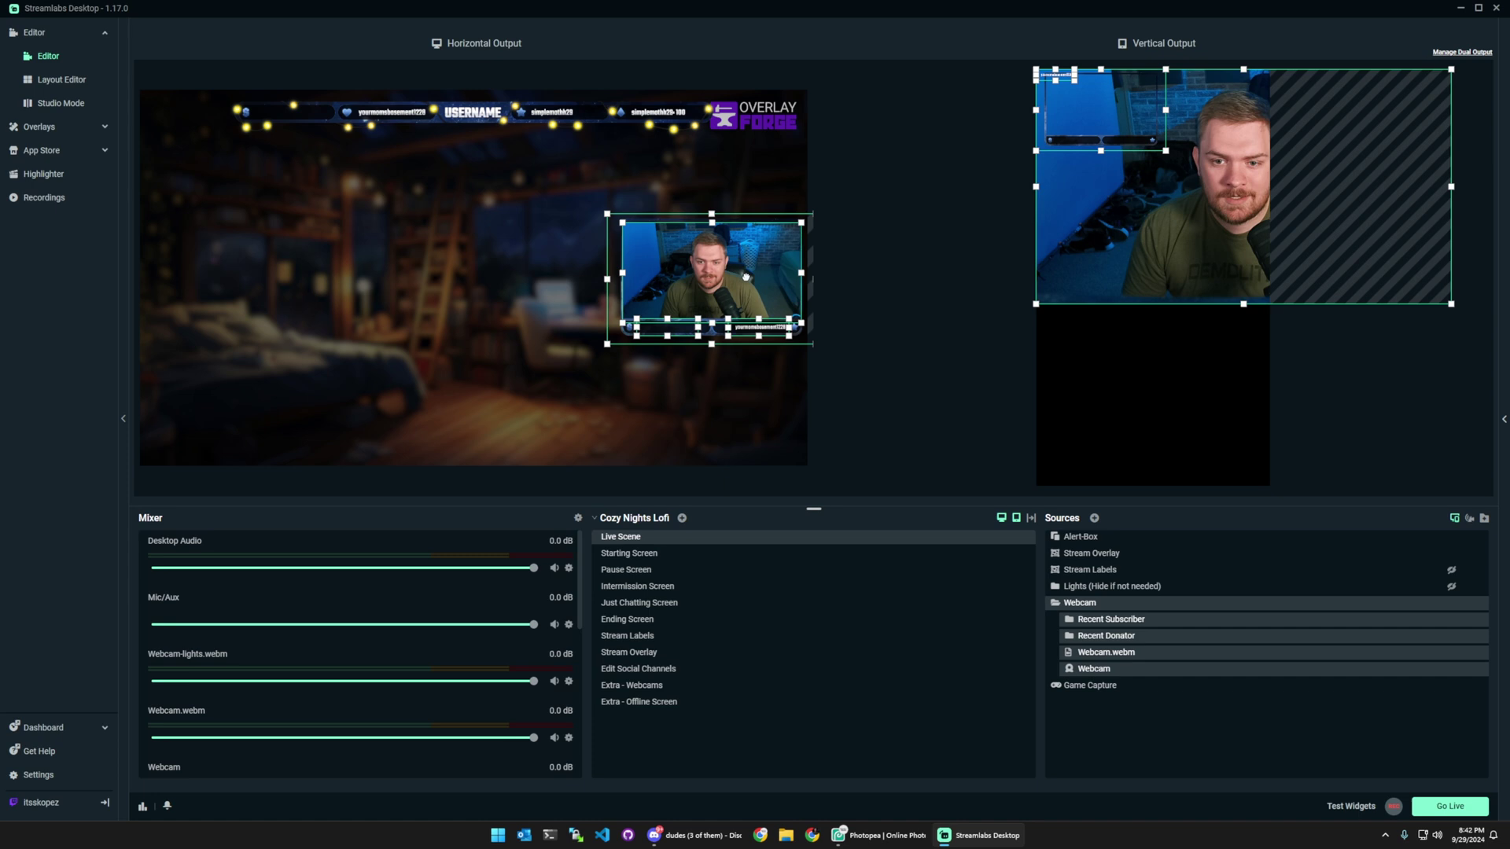
left_click(886, 274)
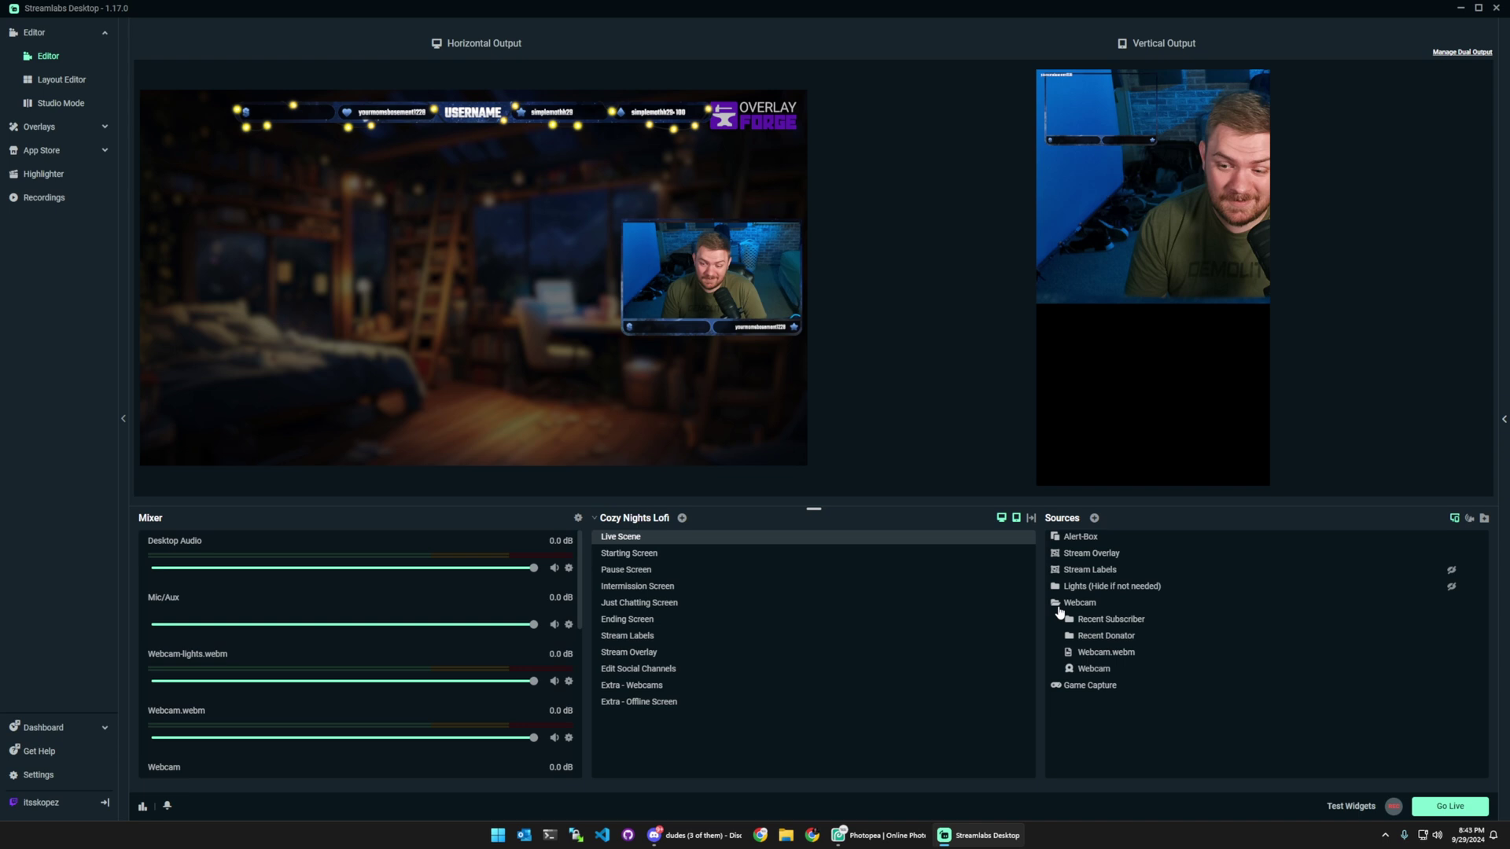
left_click(1058, 605)
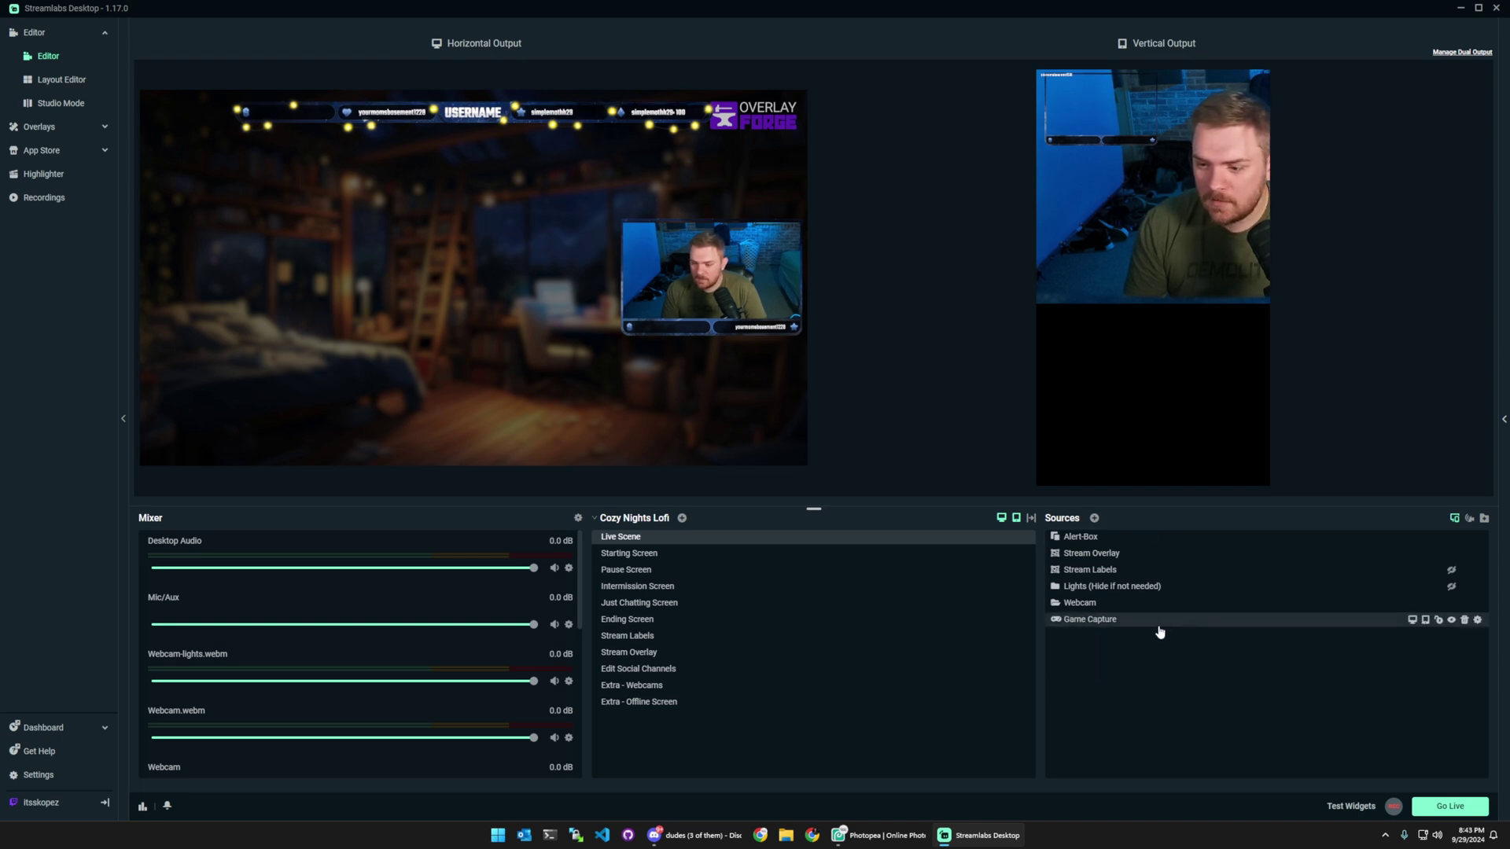
Step: Resize and move the Game Capture background to fill the vertical output's lower half
left_click(1100, 627)
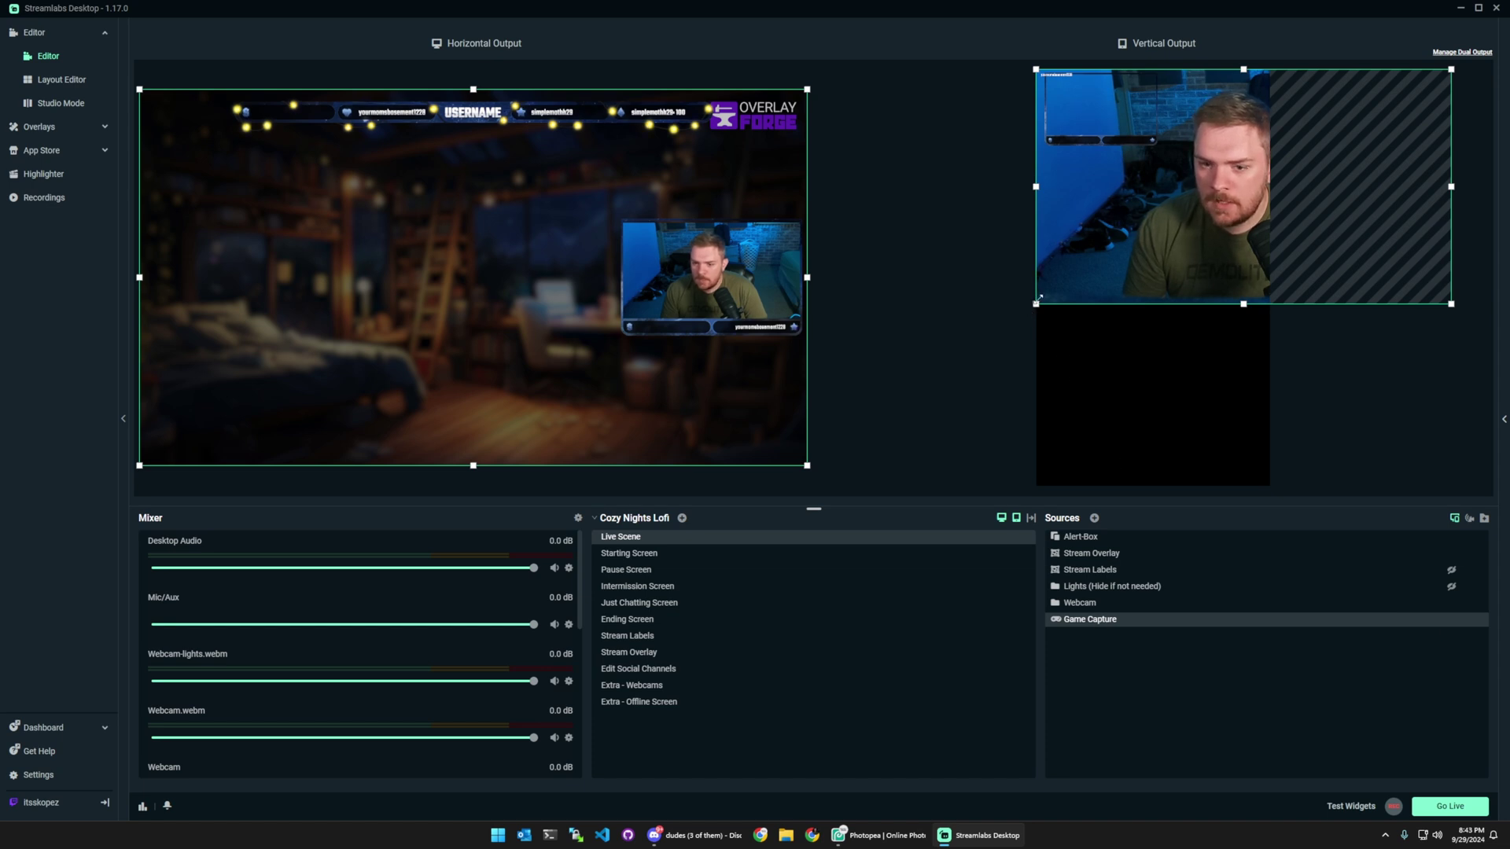
left_click_drag(1039, 297, 993, 327)
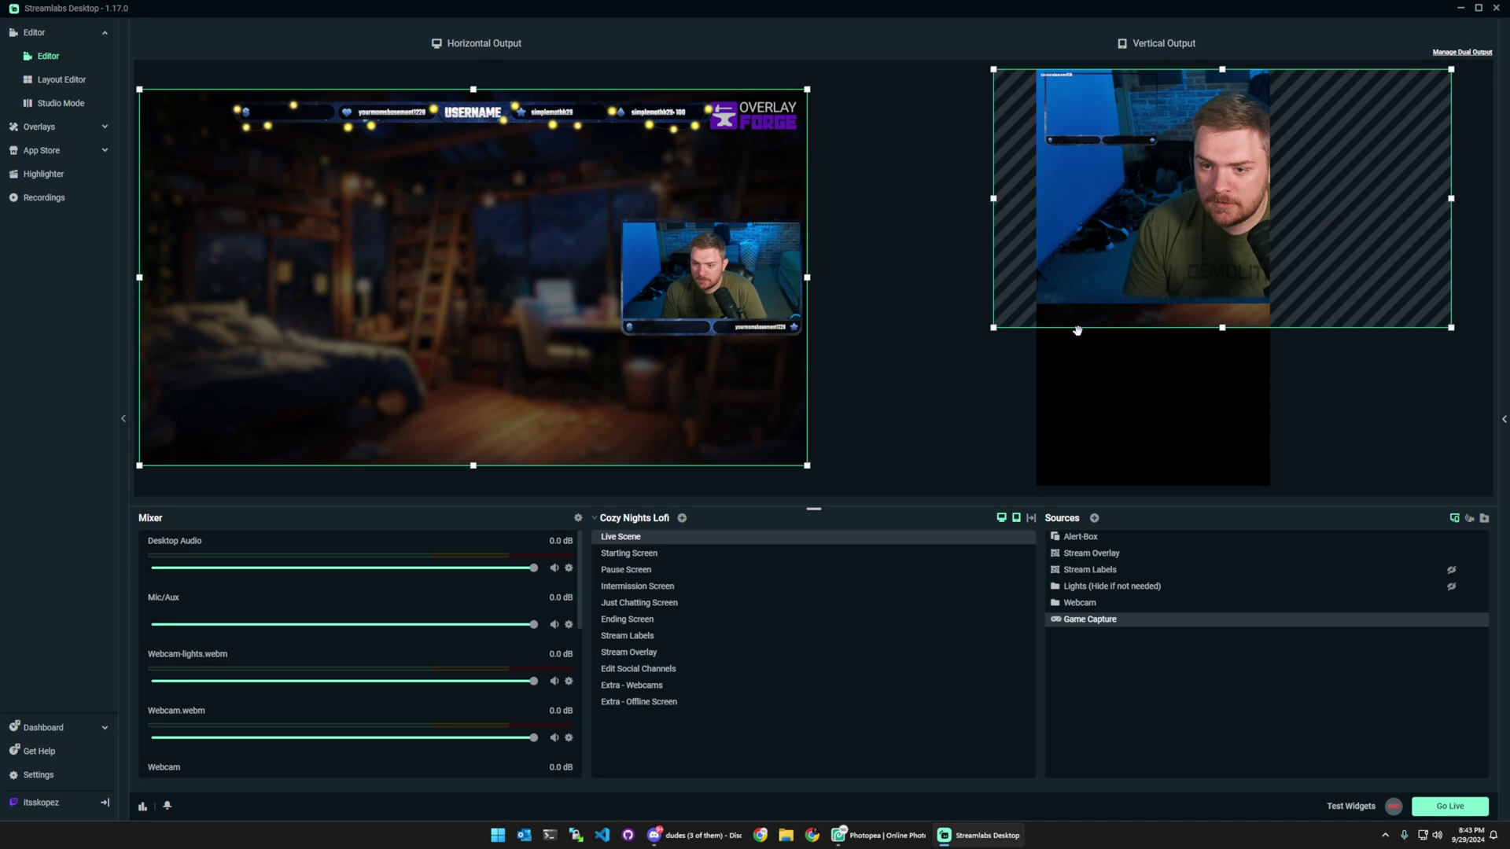
left_click_drag(1104, 324, 1056, 489)
left_click_drag(1390, 228, 1235, 354)
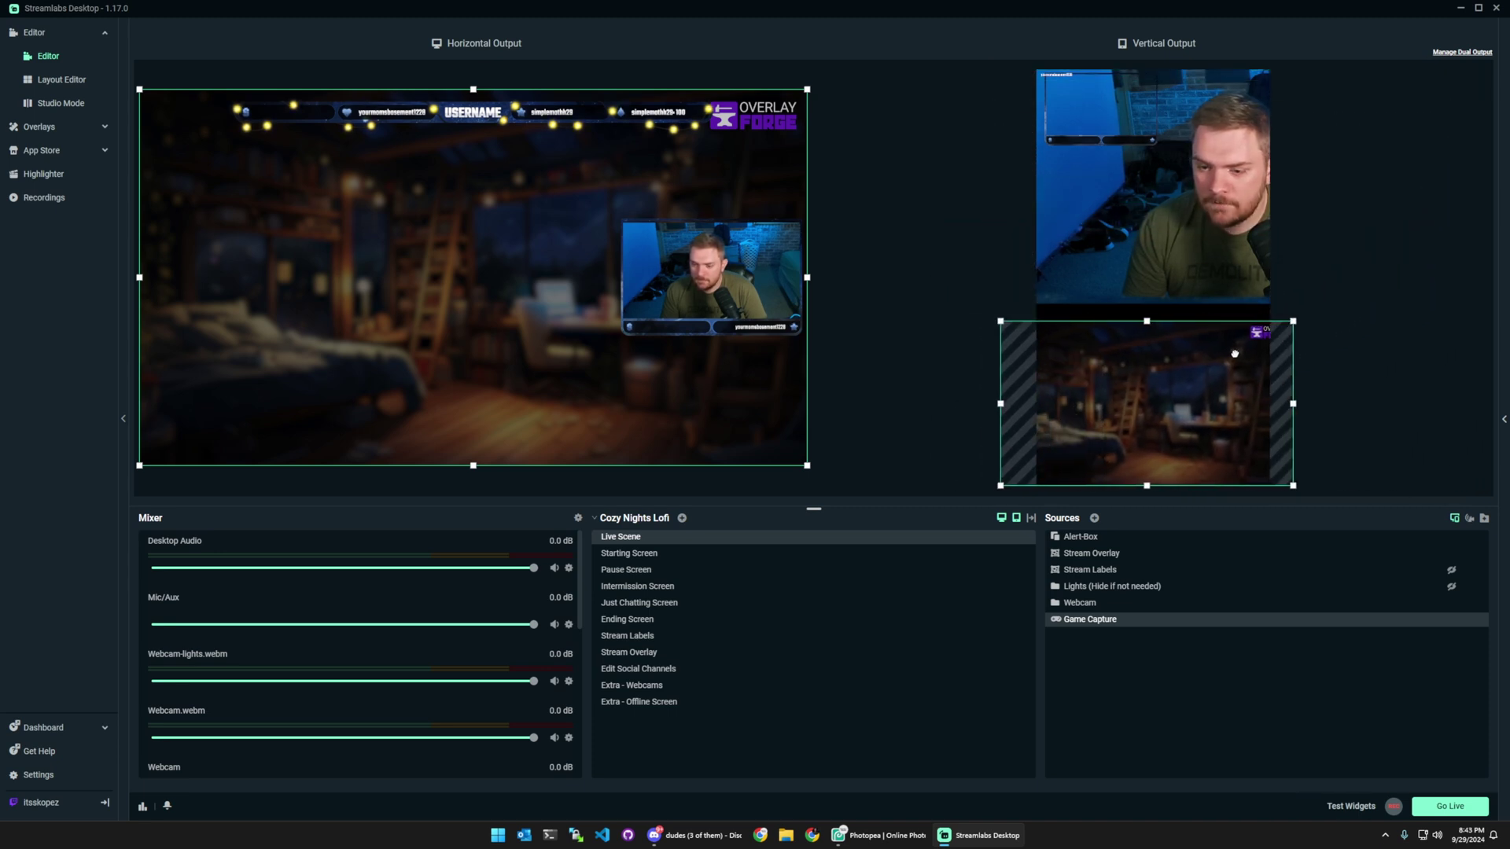
left_click(1400, 335)
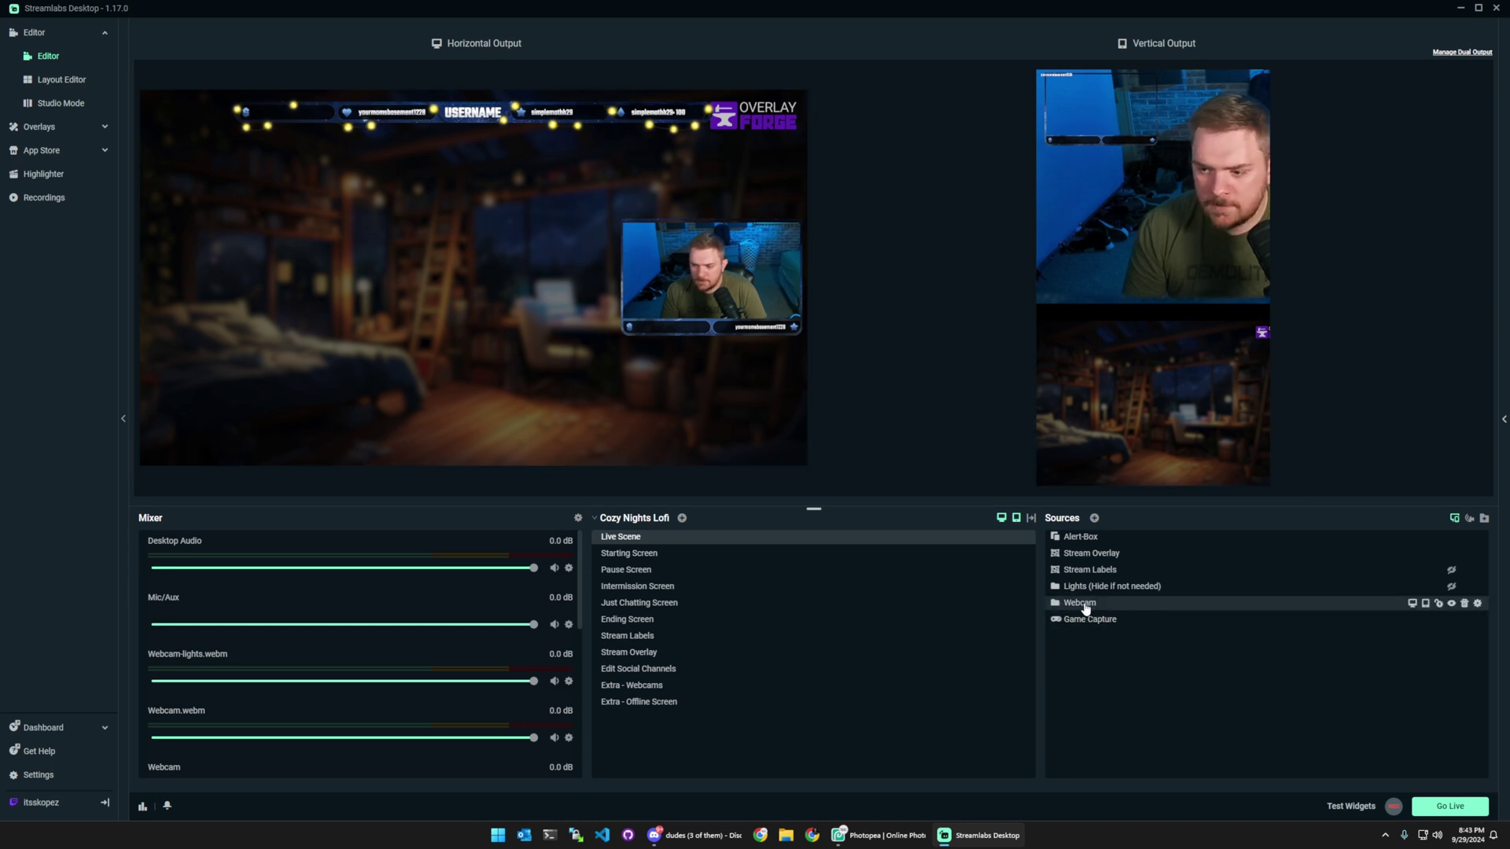
Step: Shrink the Webcam source to a small frame near the top of the vertical output
left_click(1055, 604)
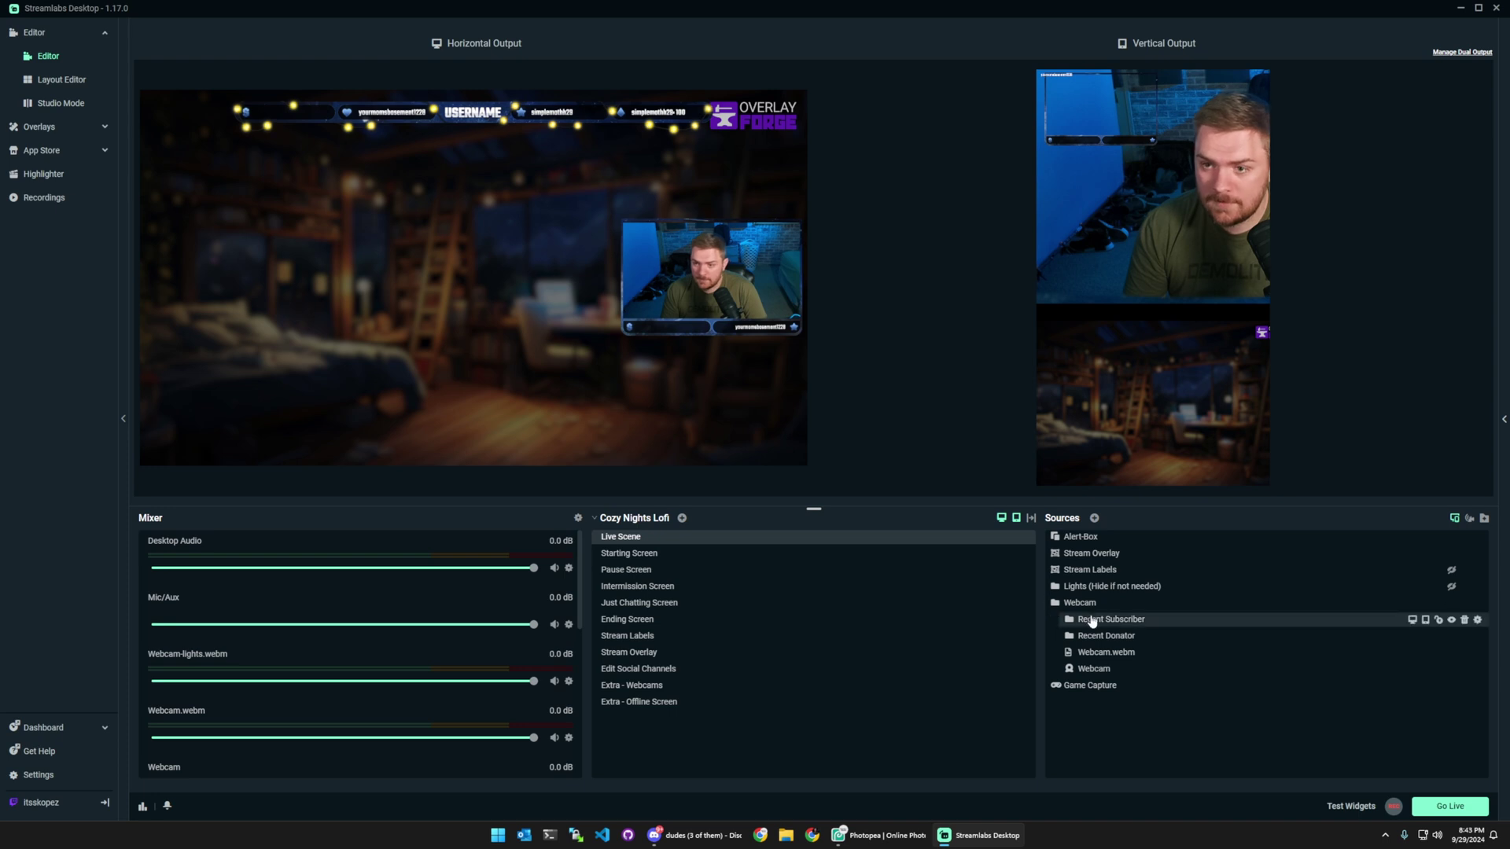
left_click(1104, 623)
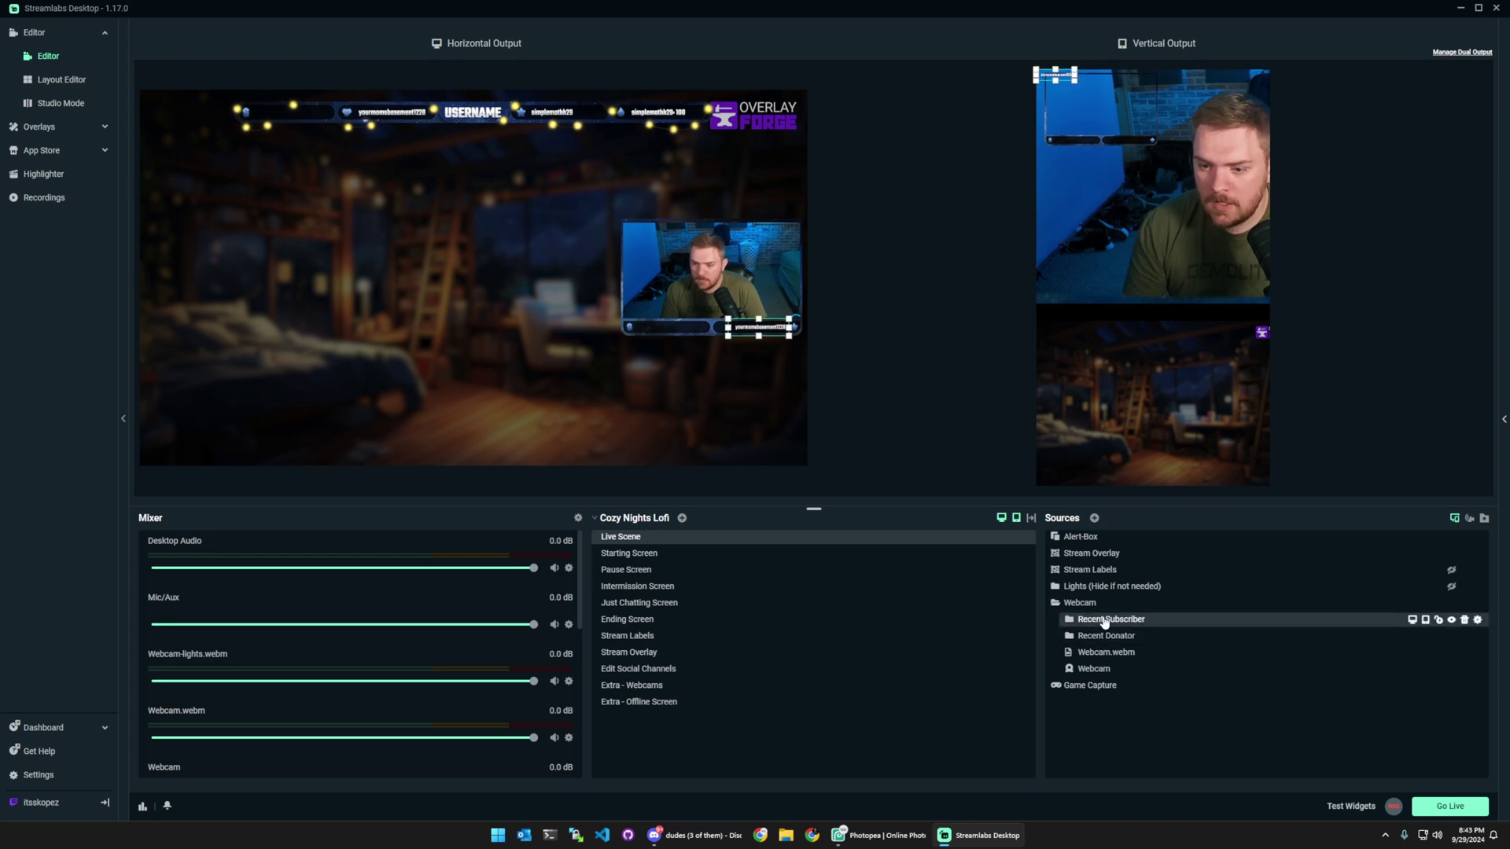
left_click(1110, 638)
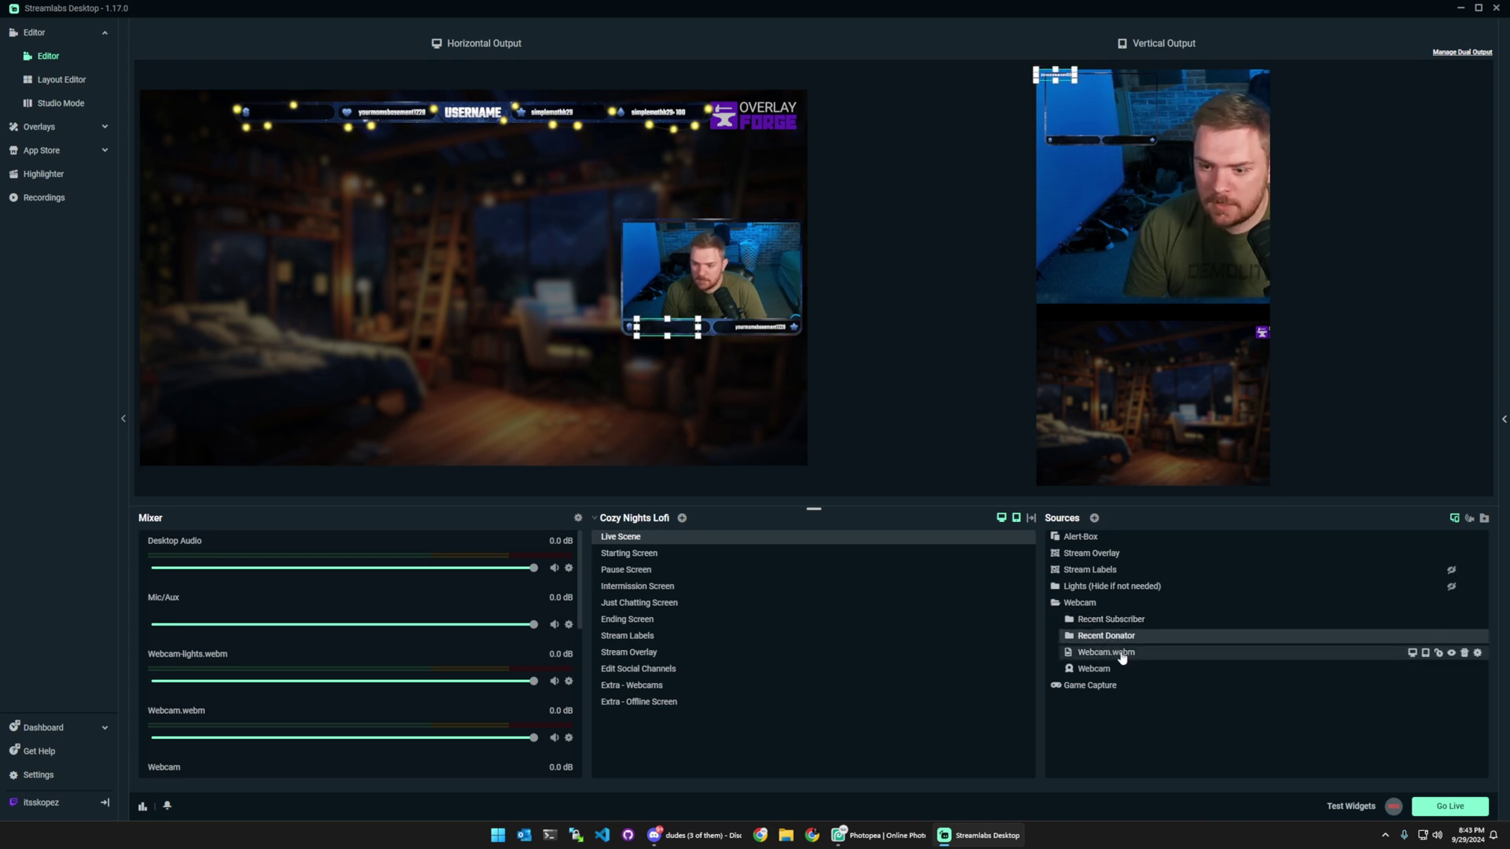
left_click(1121, 655)
left_click(1109, 671)
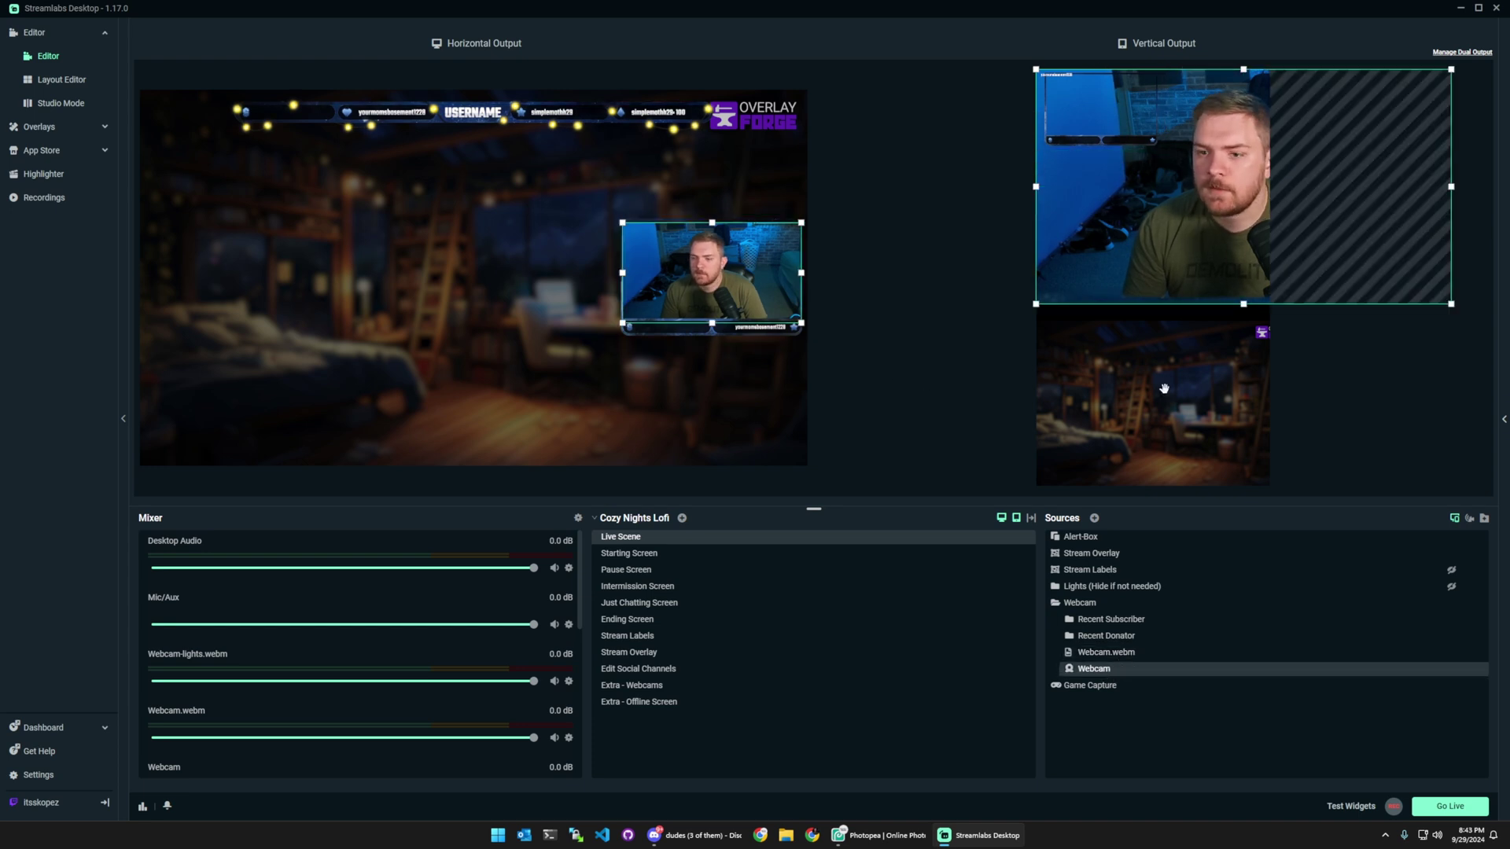
left_click_drag(1453, 304, 1271, 191)
Step: Enlarge the Webcam.webm frame and fit it across the top of the vertical canvas
left_click(1311, 176)
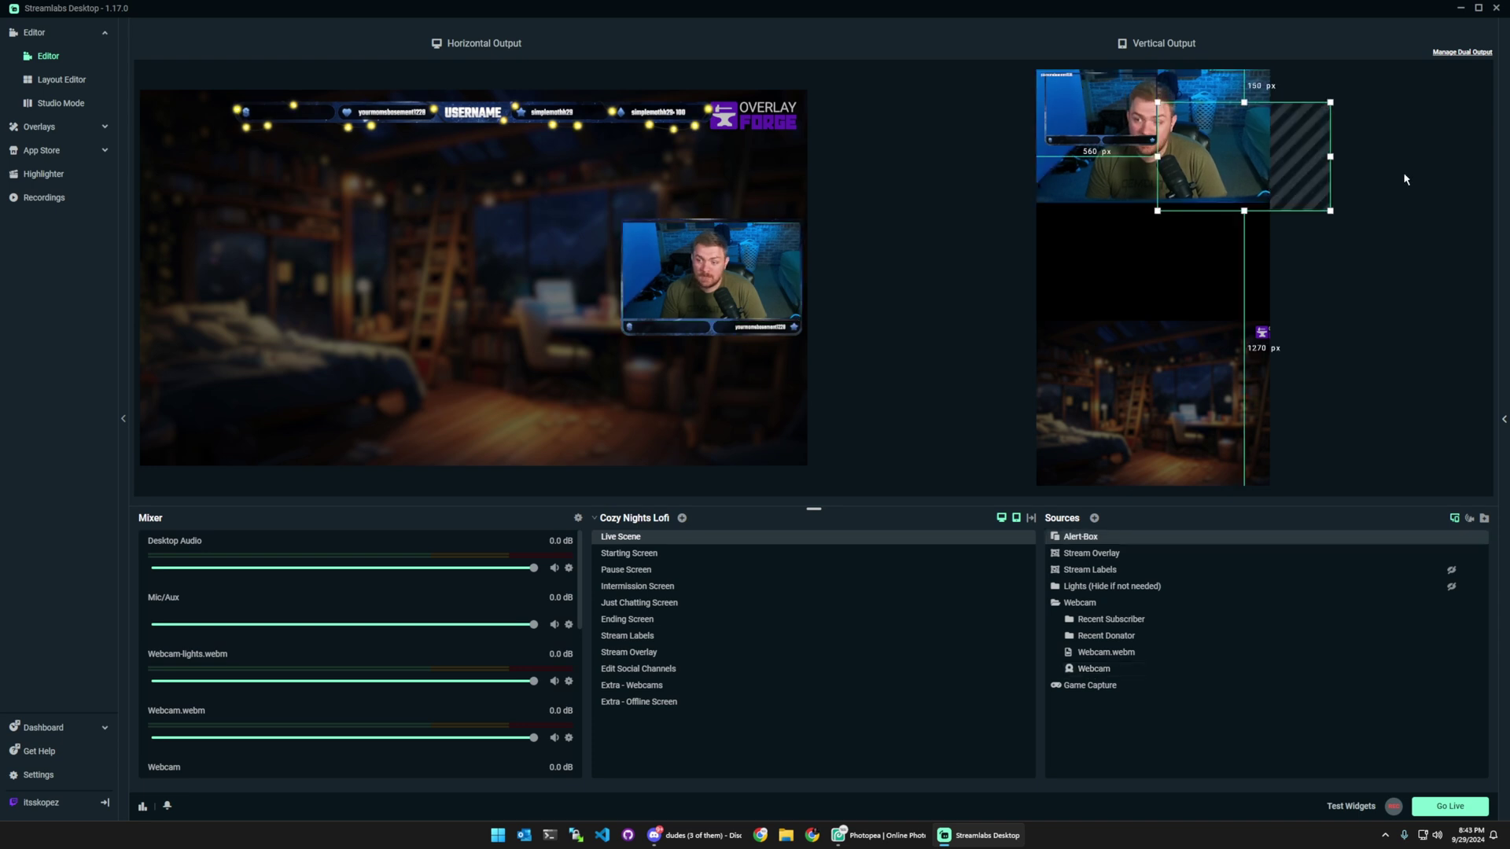
left_click(1109, 655)
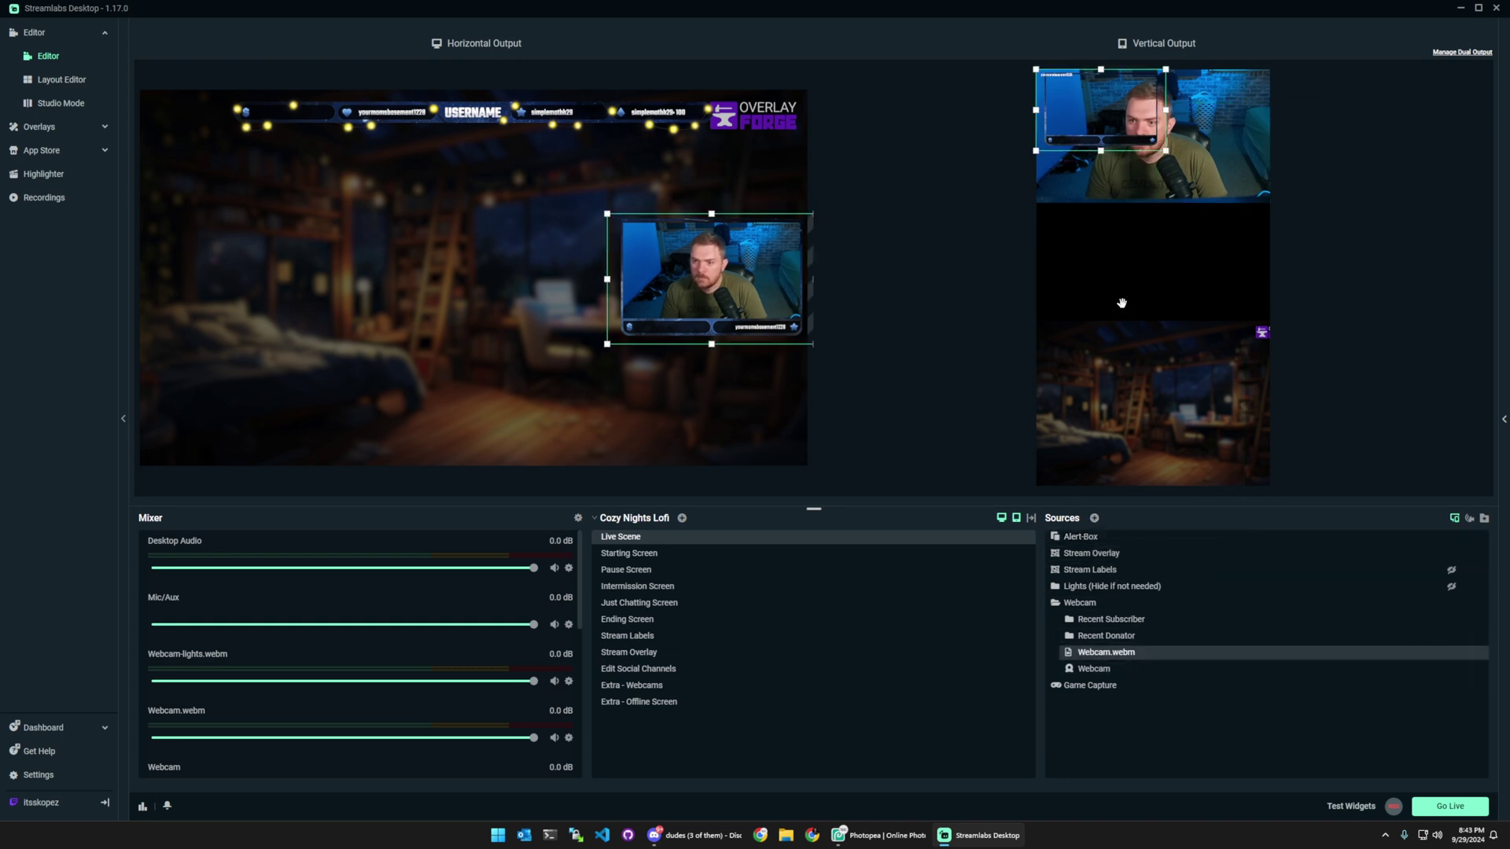
left_click_drag(1167, 152, 1323, 244)
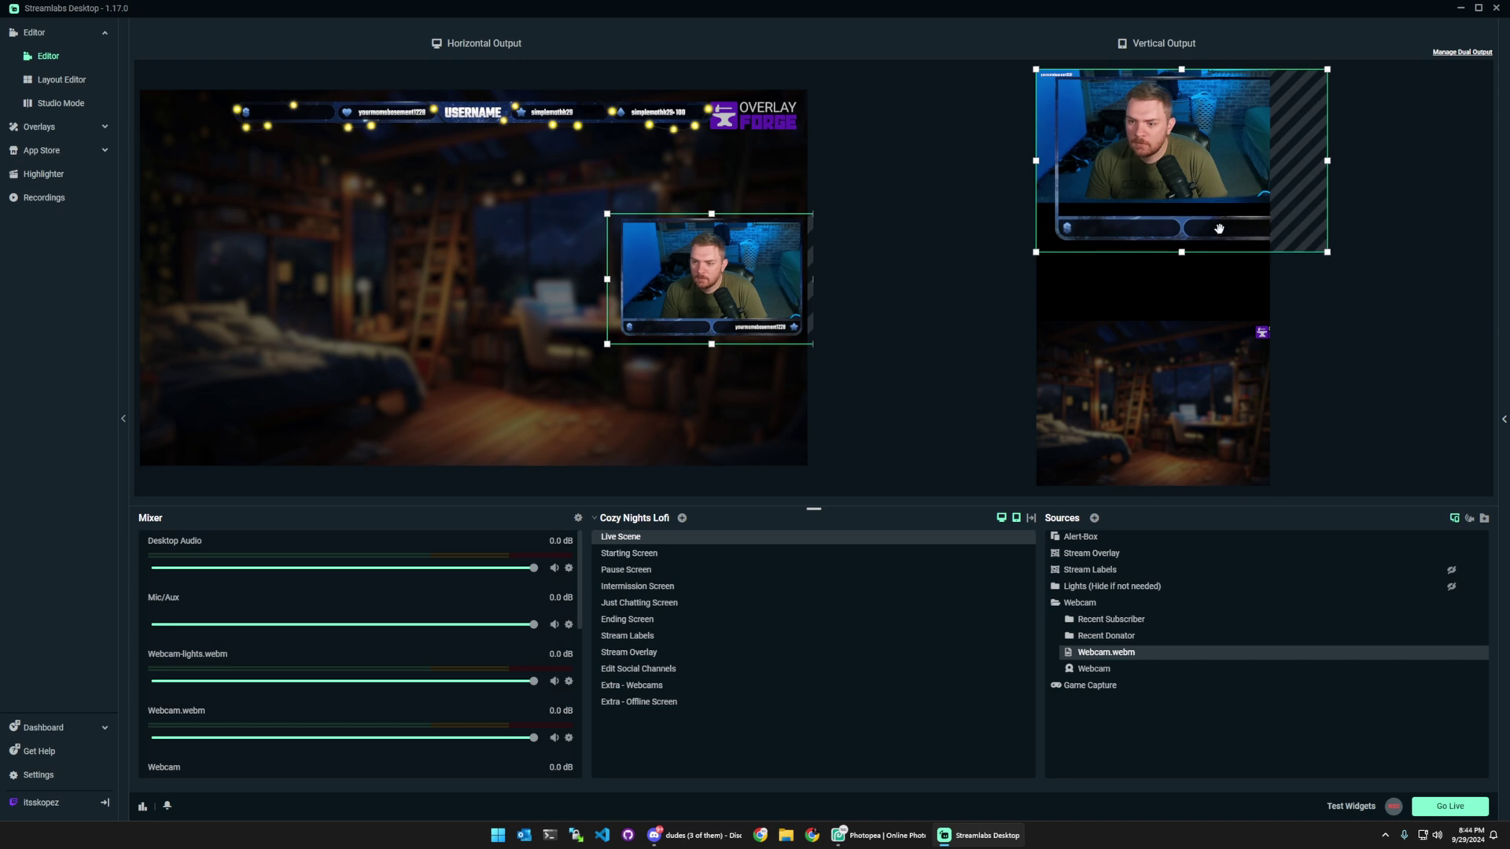
left_click_drag(1219, 226, 1199, 218)
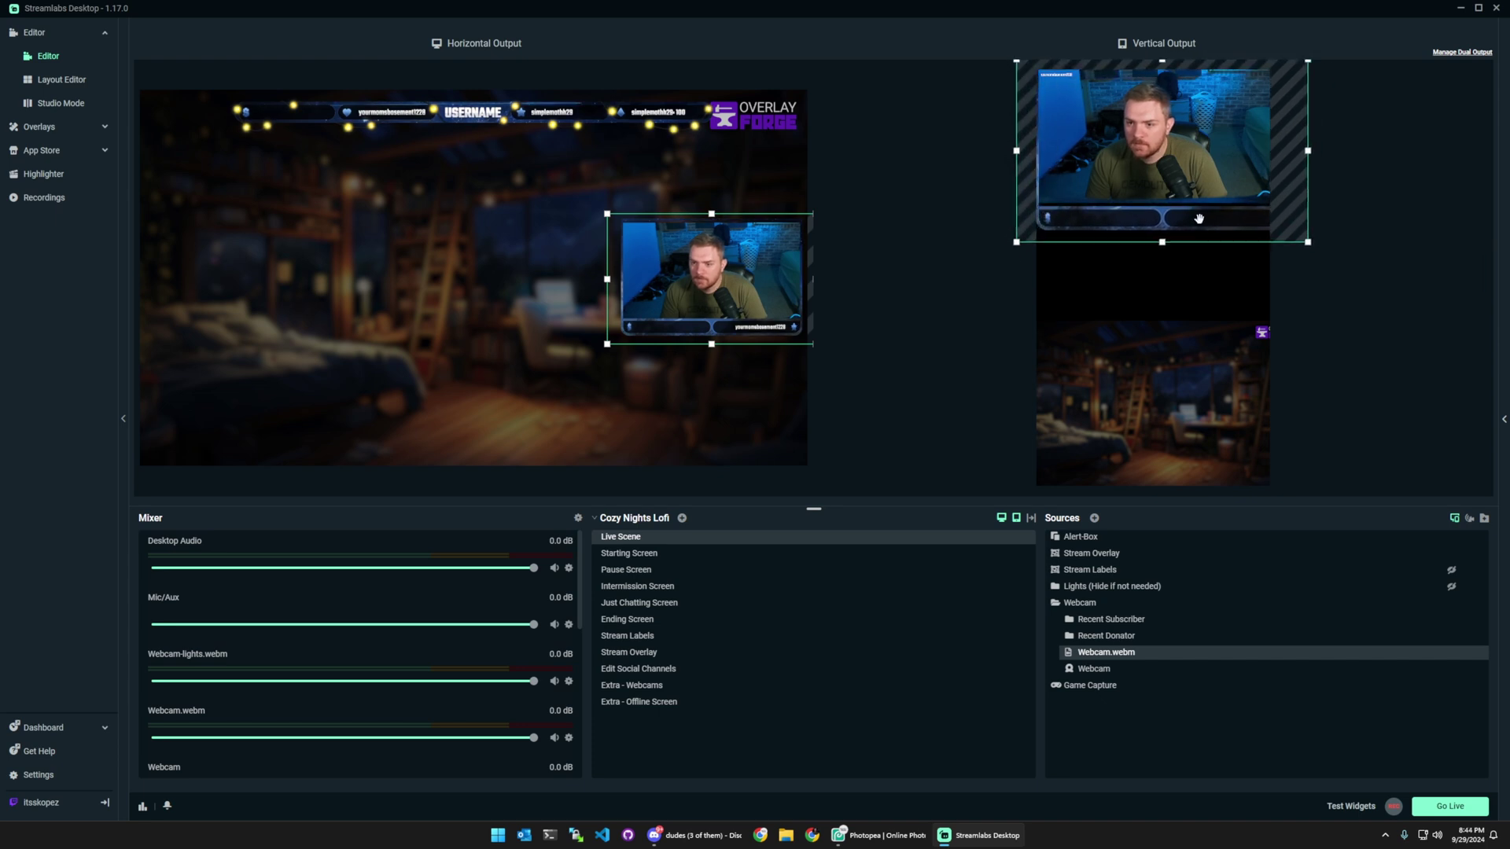
left_click_drag(1312, 250, 1277, 232)
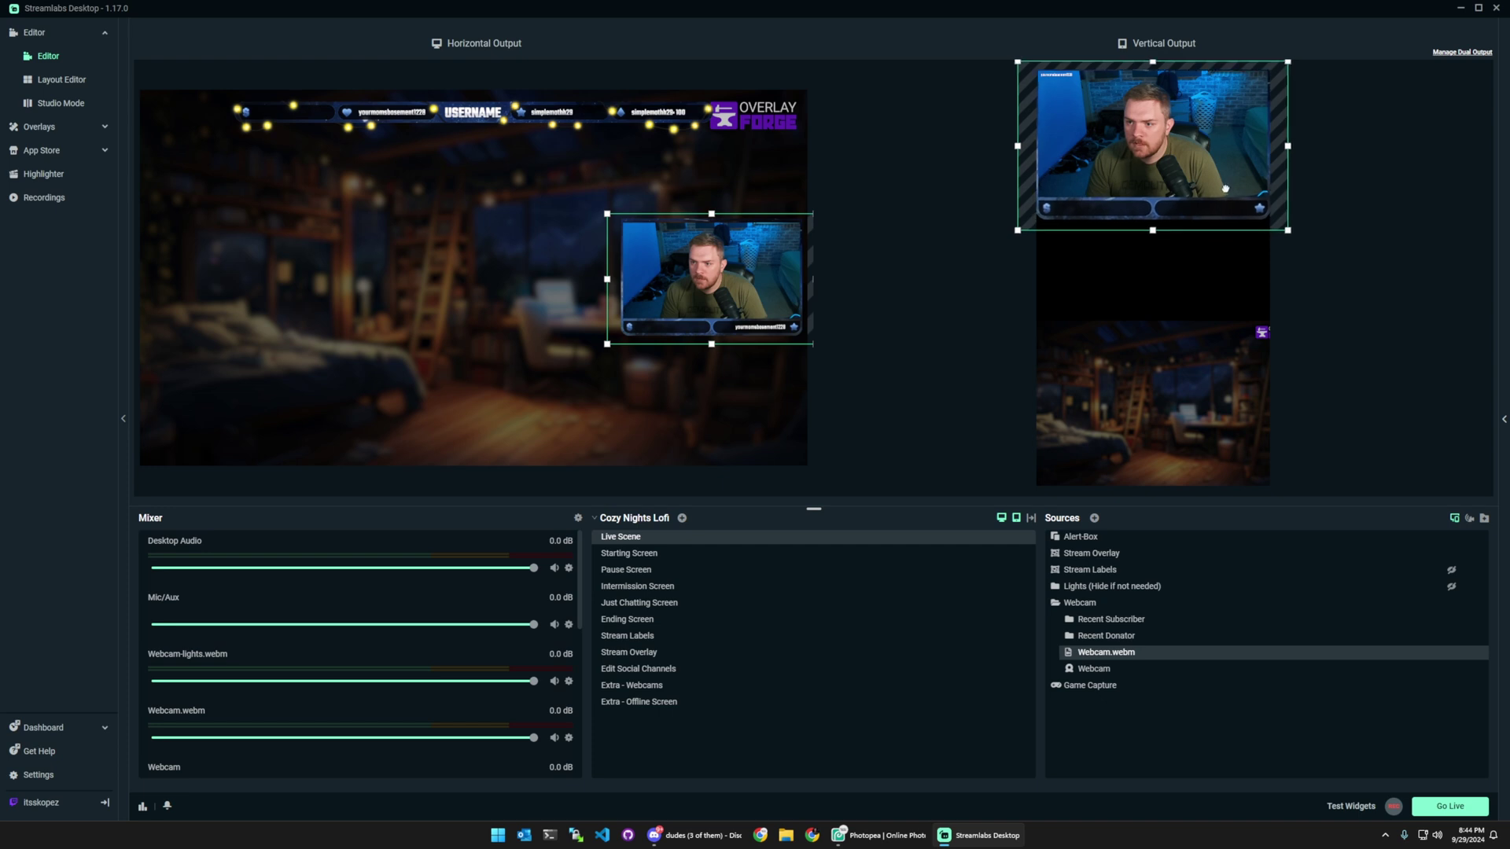
left_click_drag(1225, 189, 1225, 189)
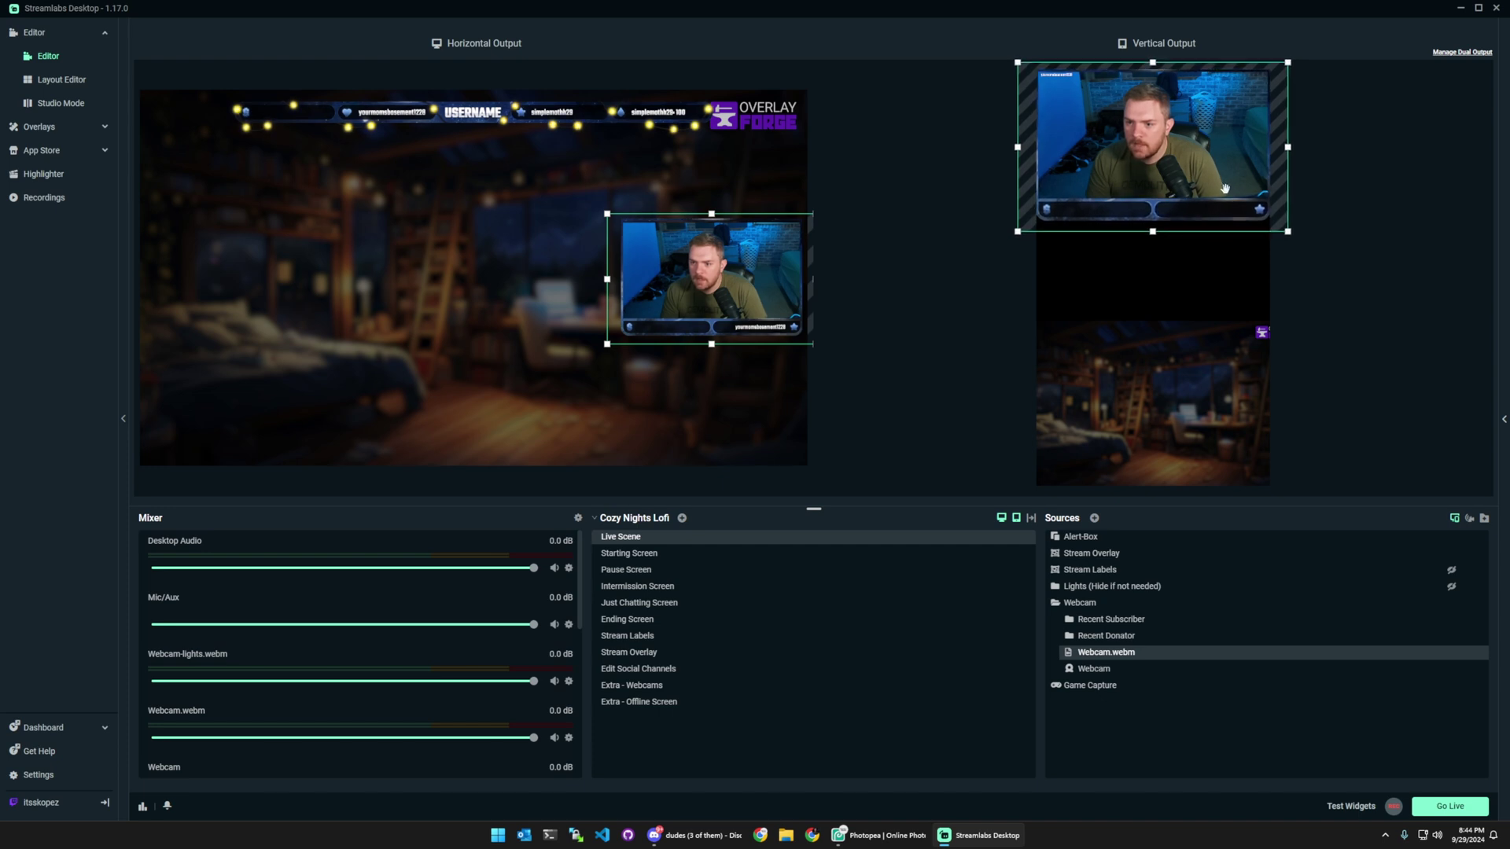
left_click(1384, 202)
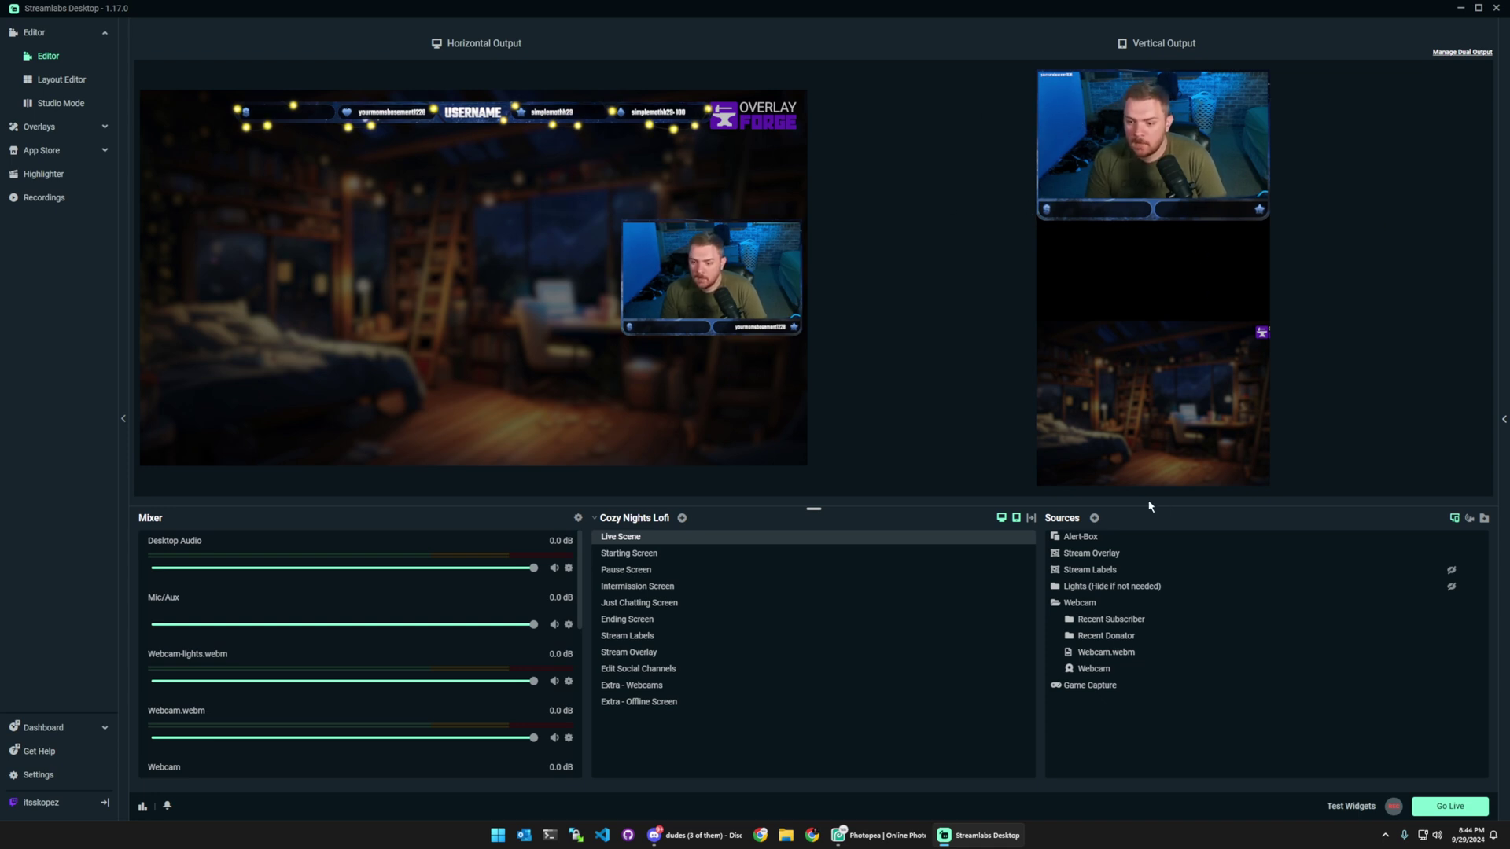
Step: Enlarge the Game Capture source and centre it on the vertical canvas
left_click(1103, 684)
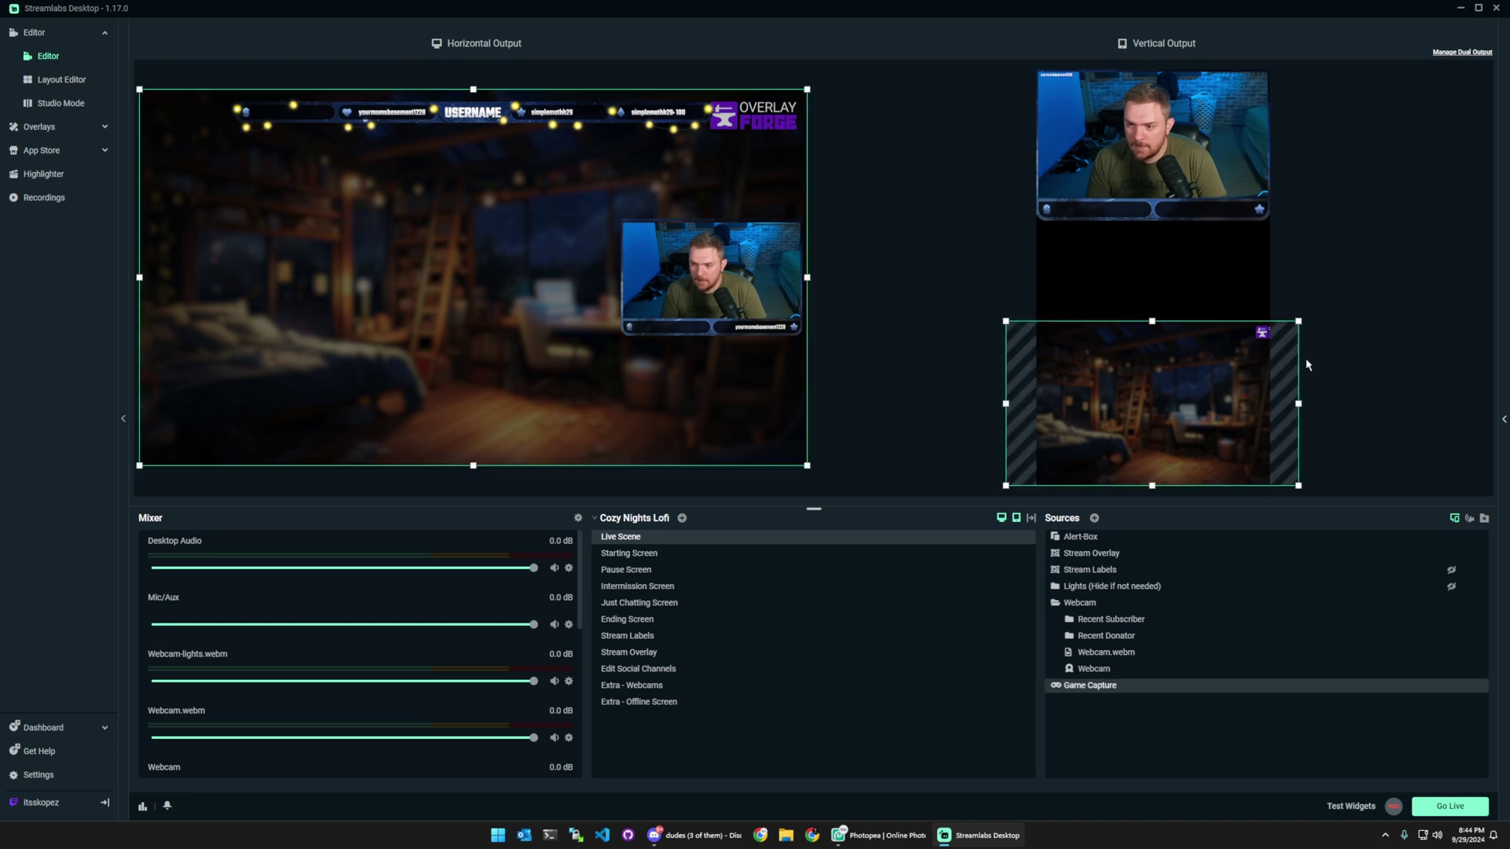
left_click_drag(1301, 319, 1485, 244)
left_click_drag(1187, 312, 1106, 314)
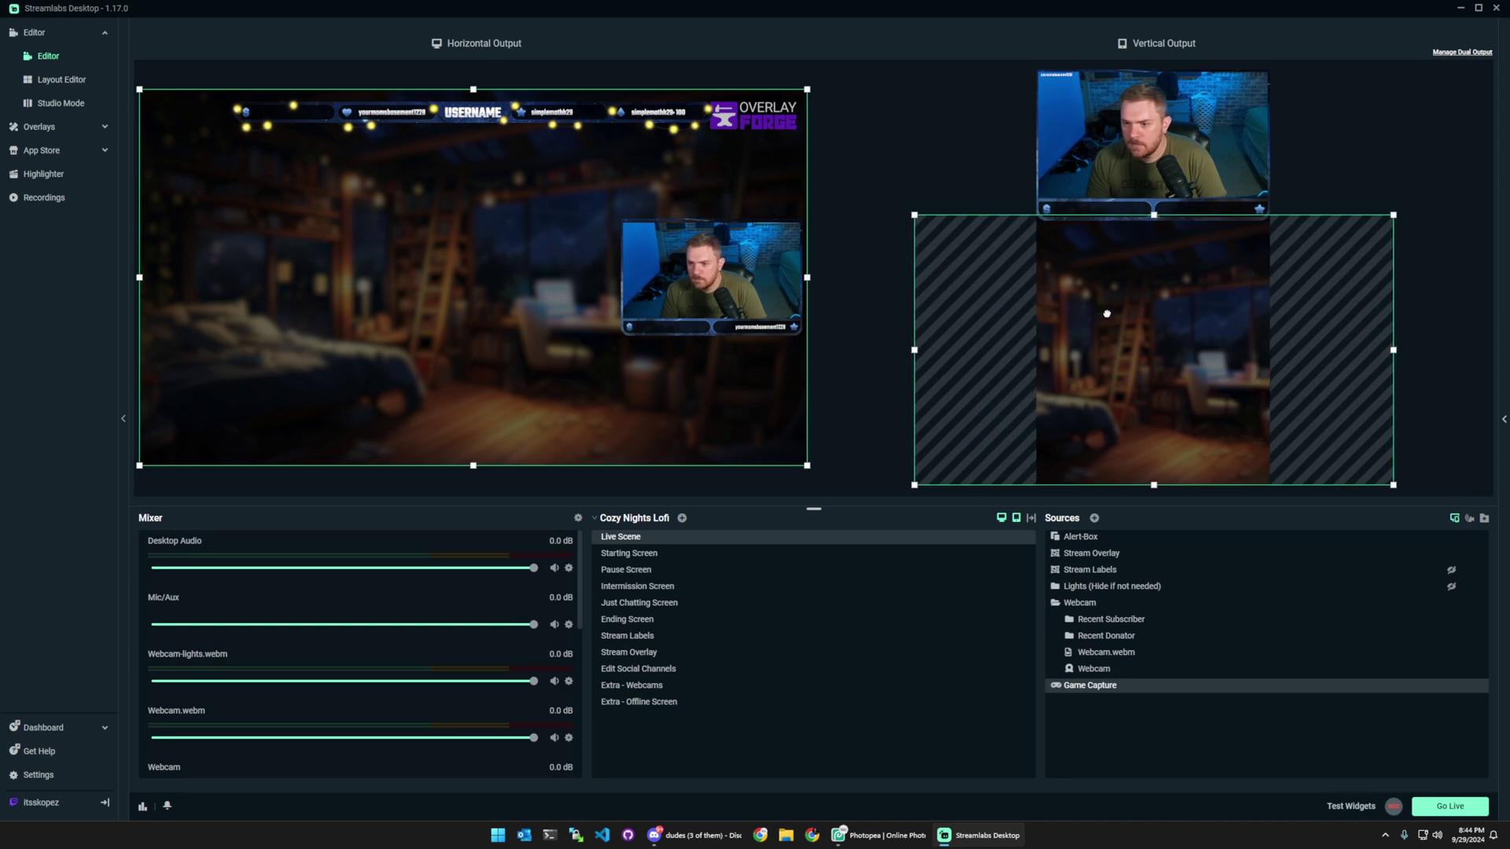
left_click(1409, 175)
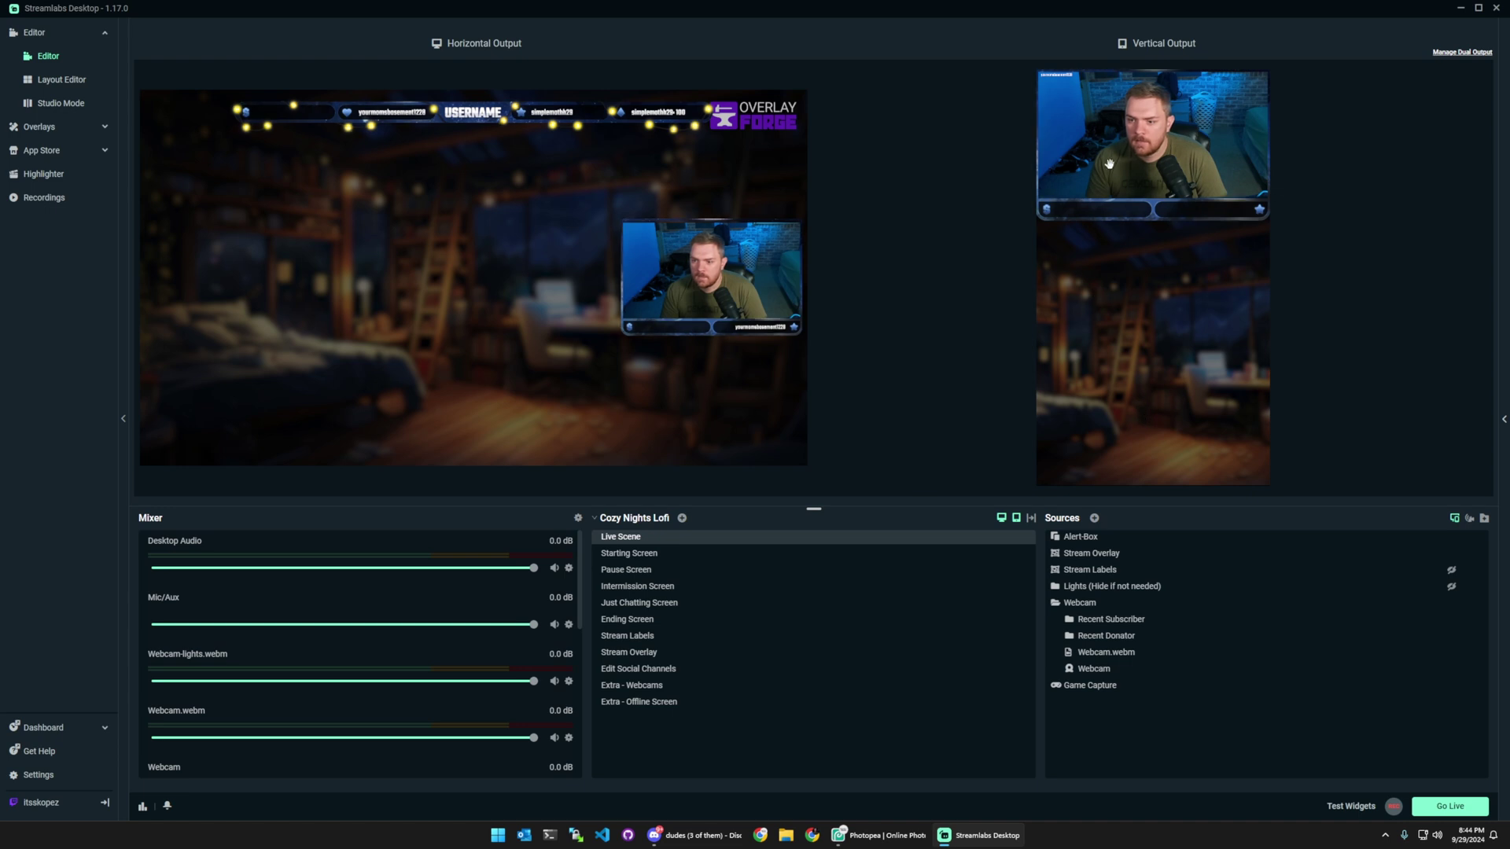
Step: Move Recent Subscriber and Recent Donator onto the webcam frame's bottom bar
left_click(1093, 619)
left_click_drag(1060, 74, 1202, 205)
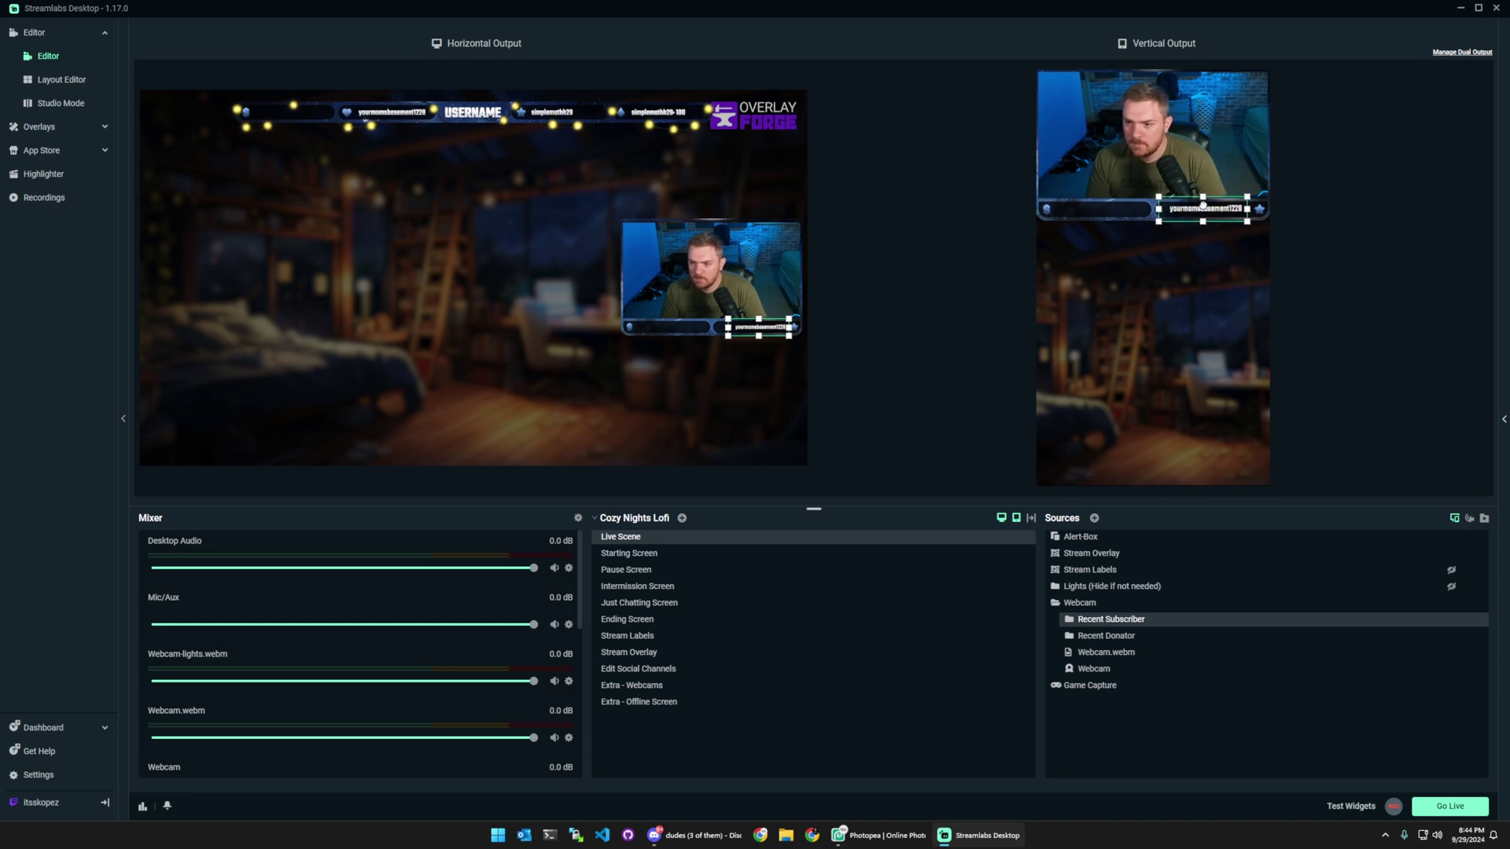
left_click(1134, 637)
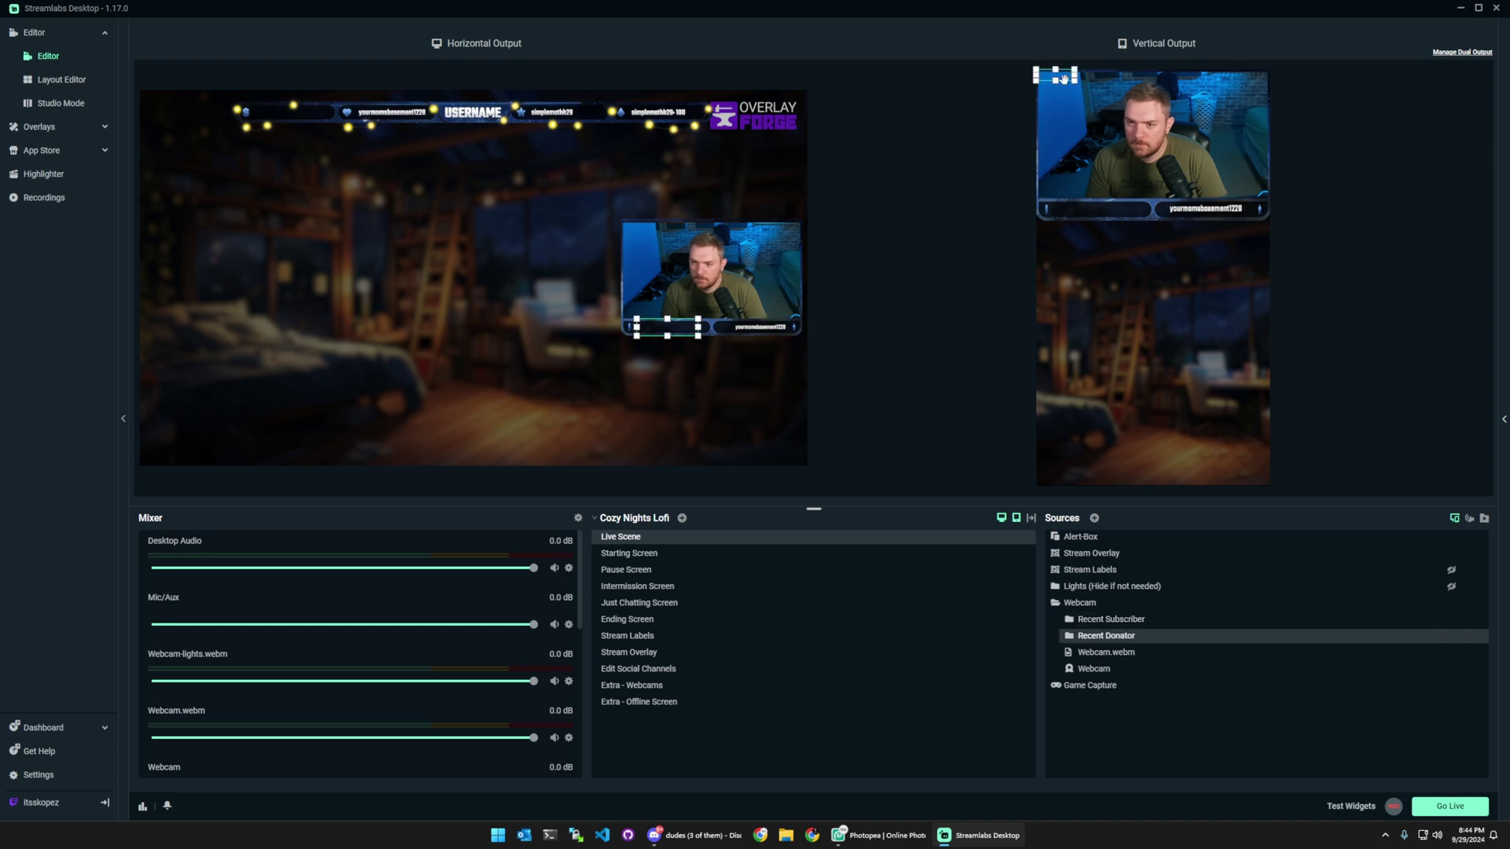
left_click_drag(1064, 78, 1122, 210)
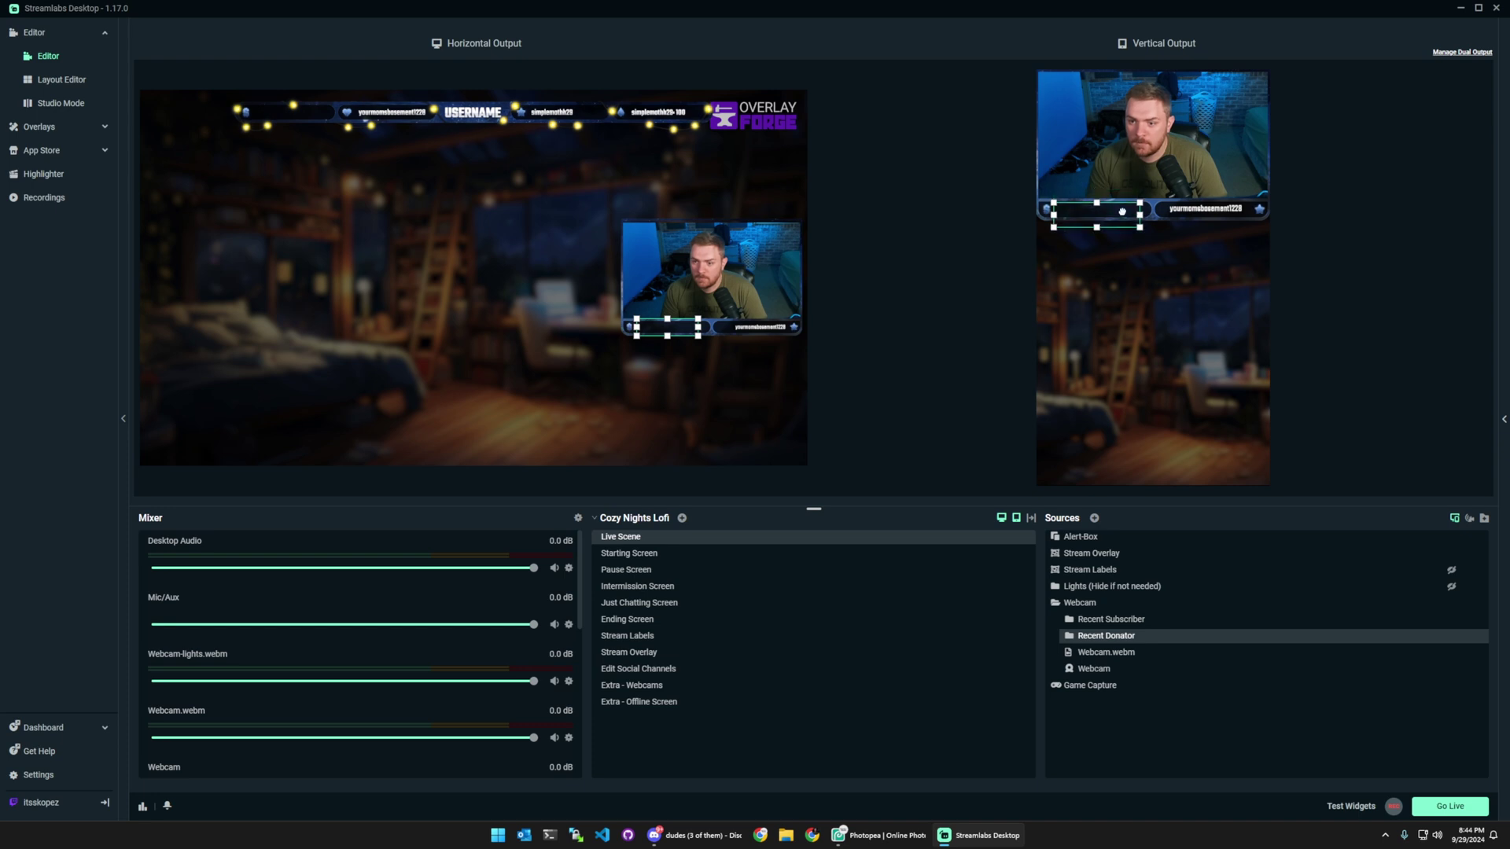
left_click(1338, 225)
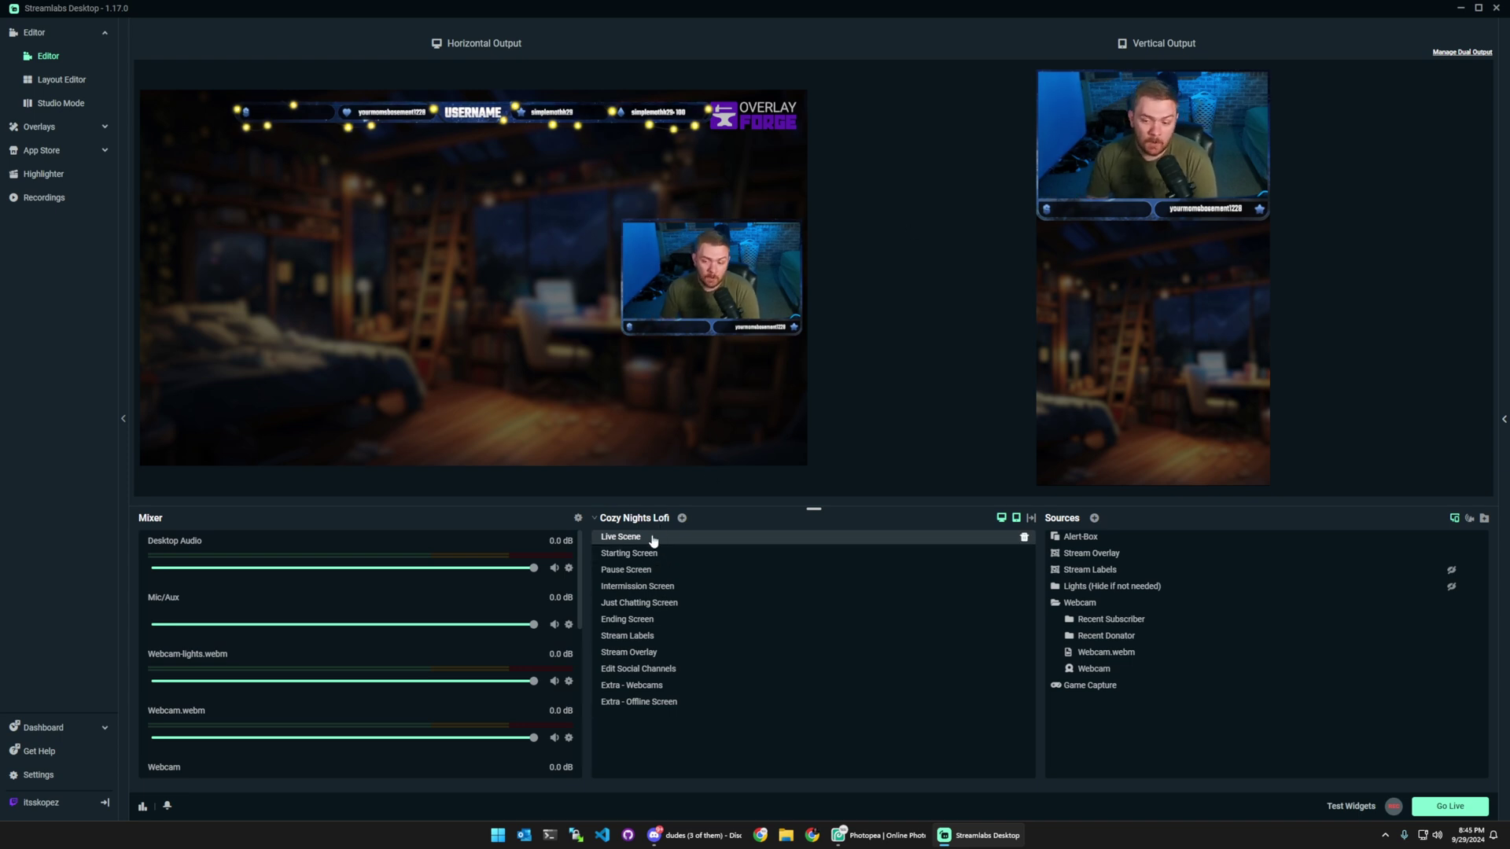
Step: Collapse the Webcam folder and lock Alert-Box, Stream Overlay, Stream Labels, Lights, Webcam and Game Capture
left_click(1055, 602)
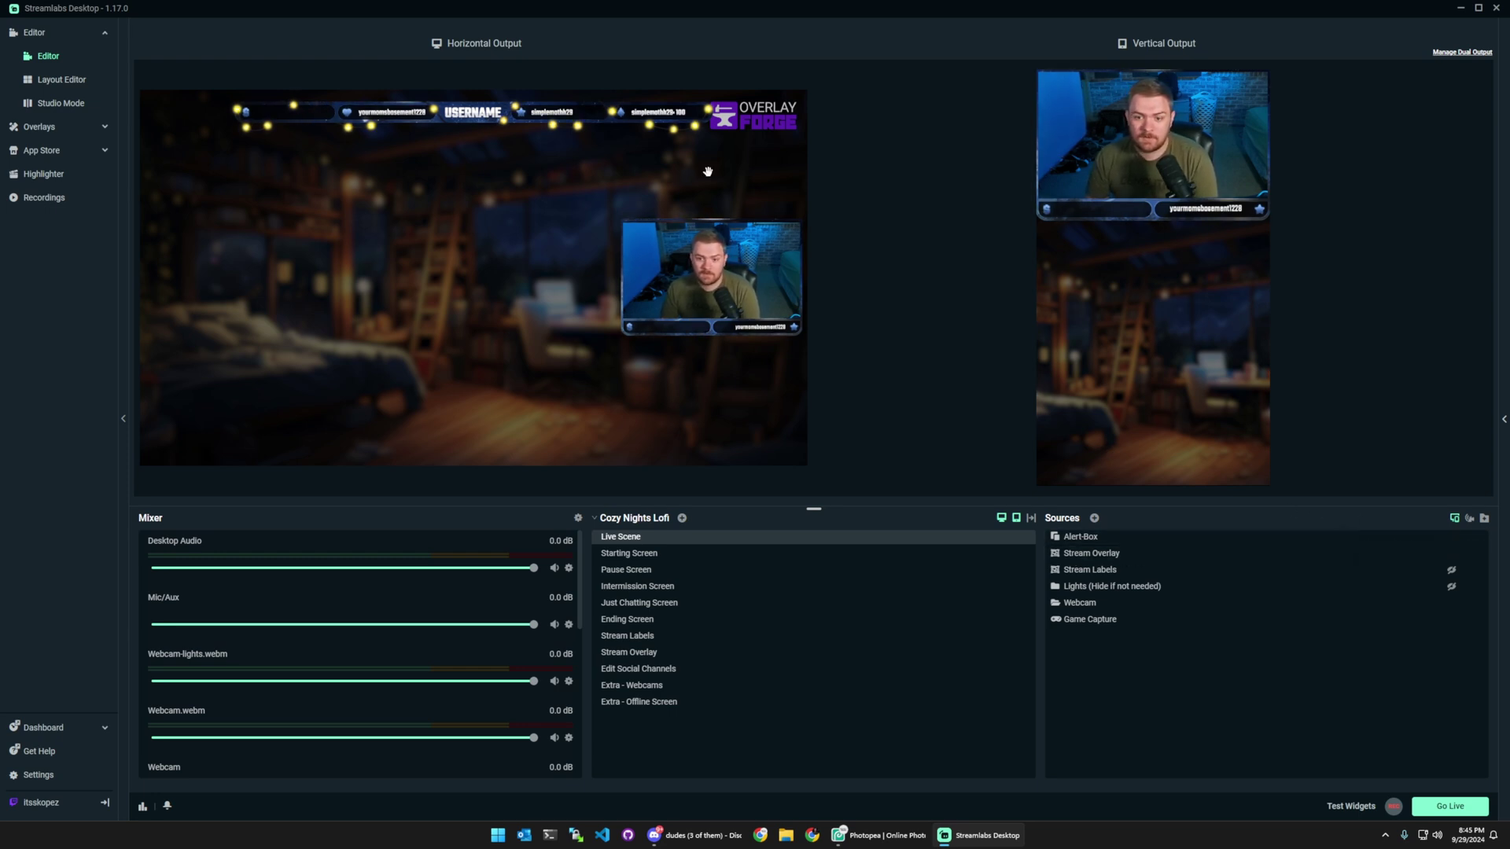
left_click(1439, 537)
left_click(1438, 553)
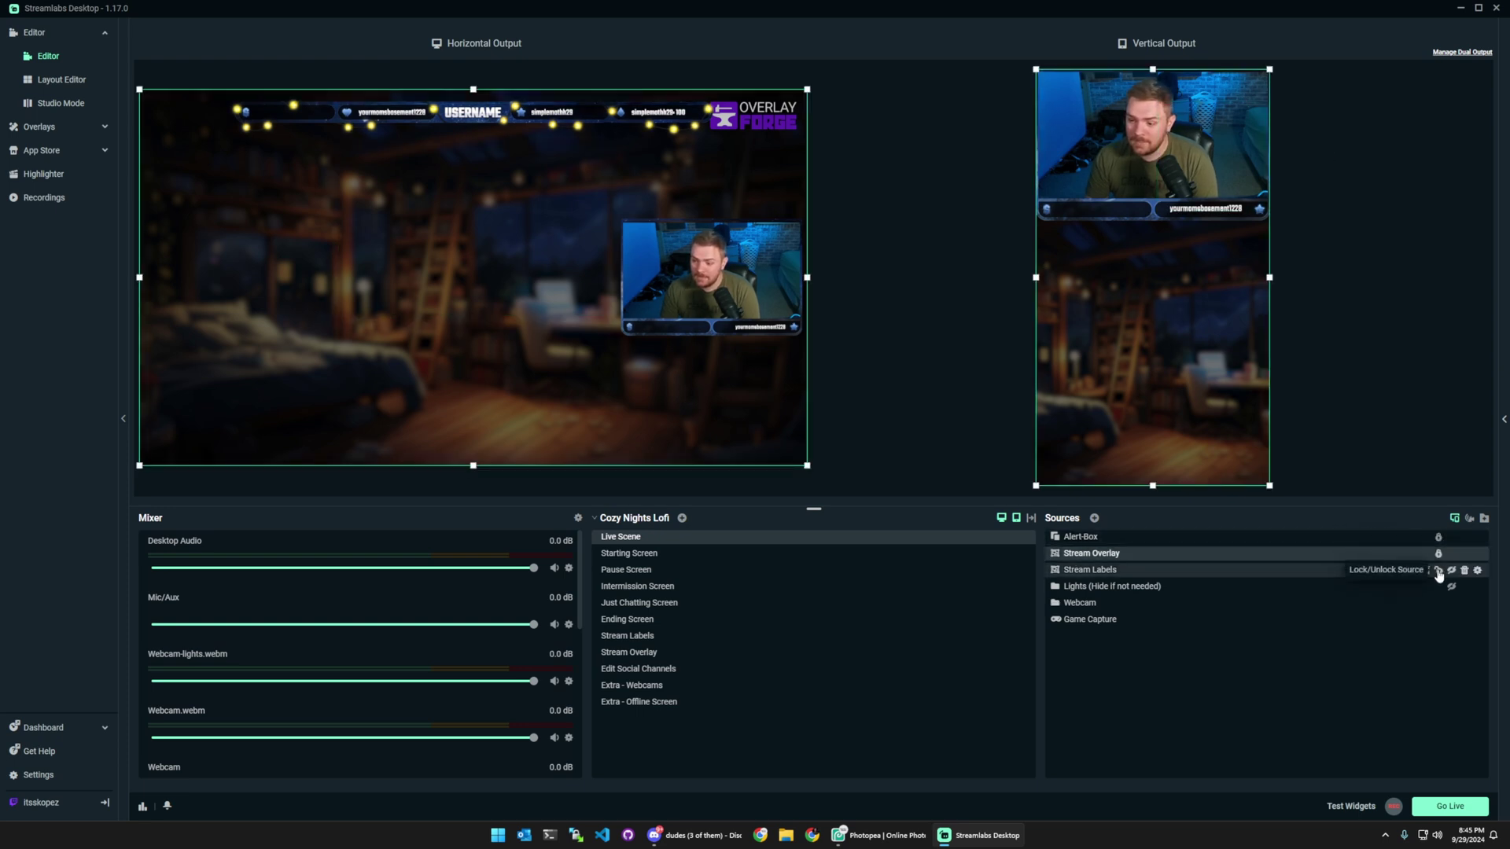
left_click(1438, 570)
left_click(1438, 586)
left_click(1439, 603)
left_click(1438, 619)
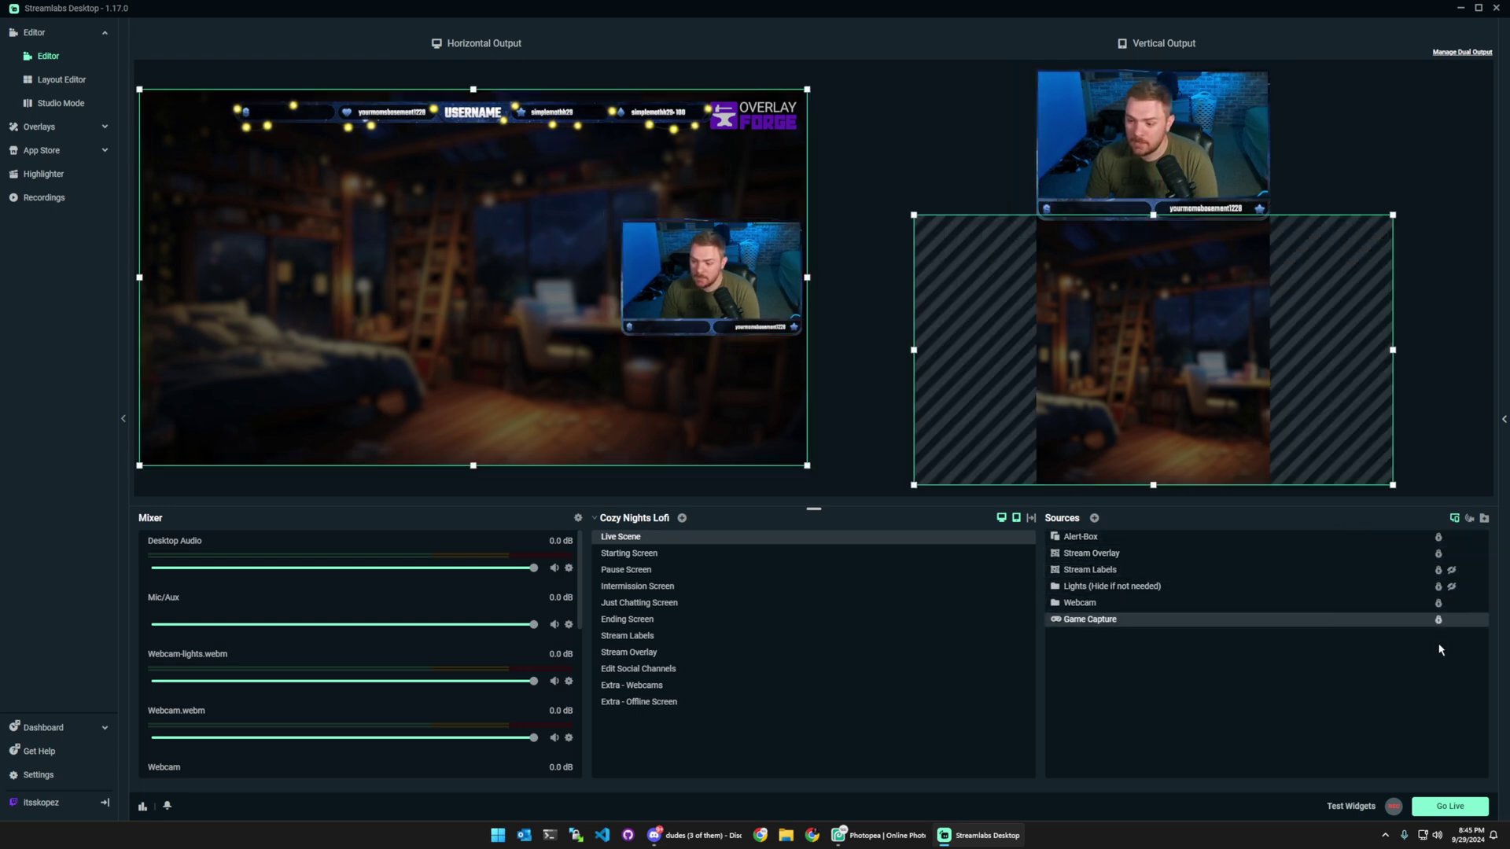
left_click(1466, 208)
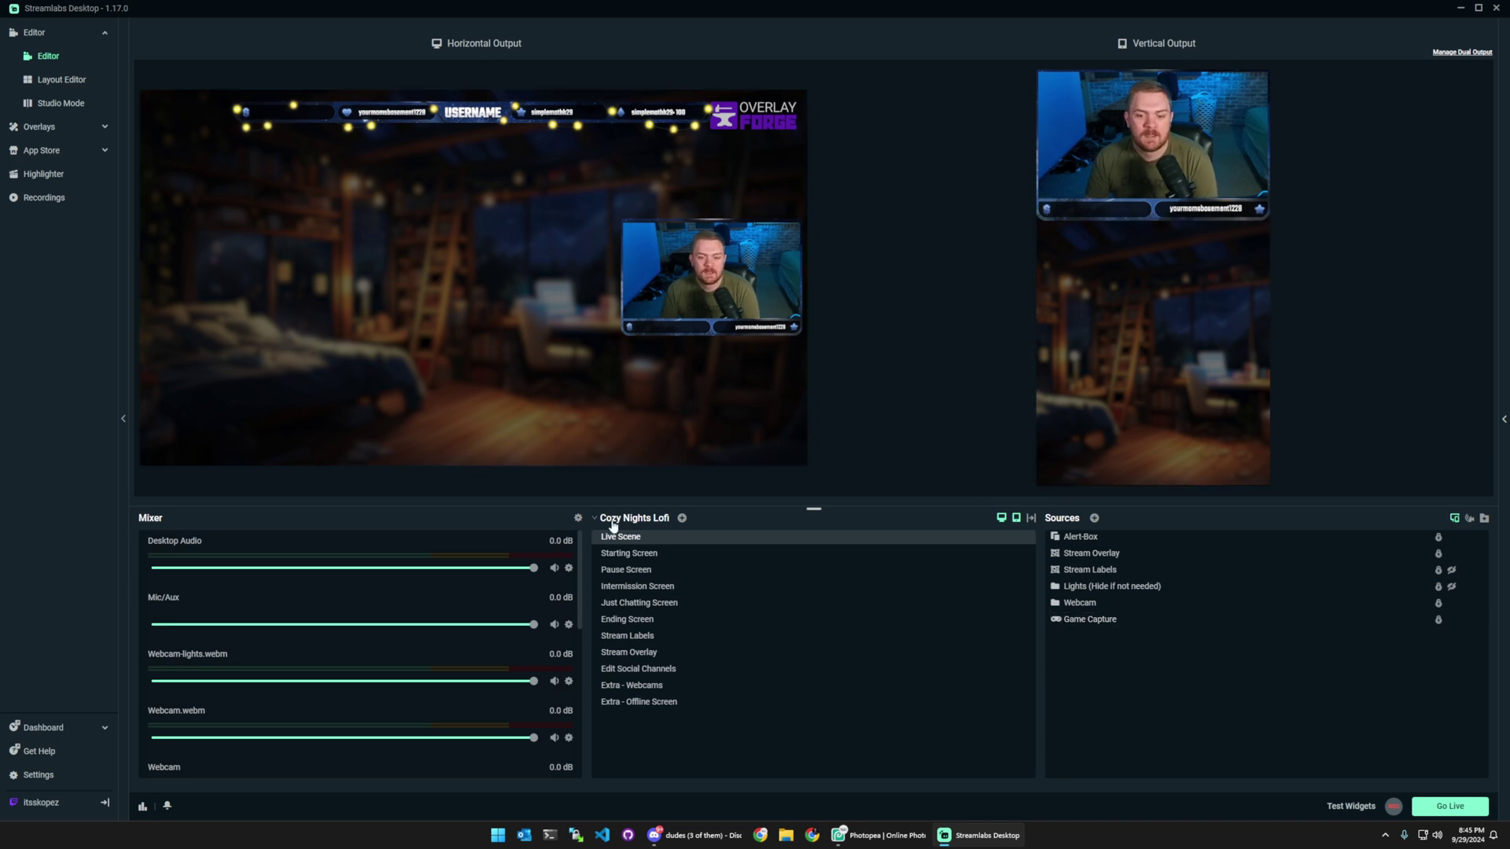
Step: In Starting Screen, enlarge and centre Starting Screen.webm in the vertical output, then return to Live Scene
left_click(633, 555)
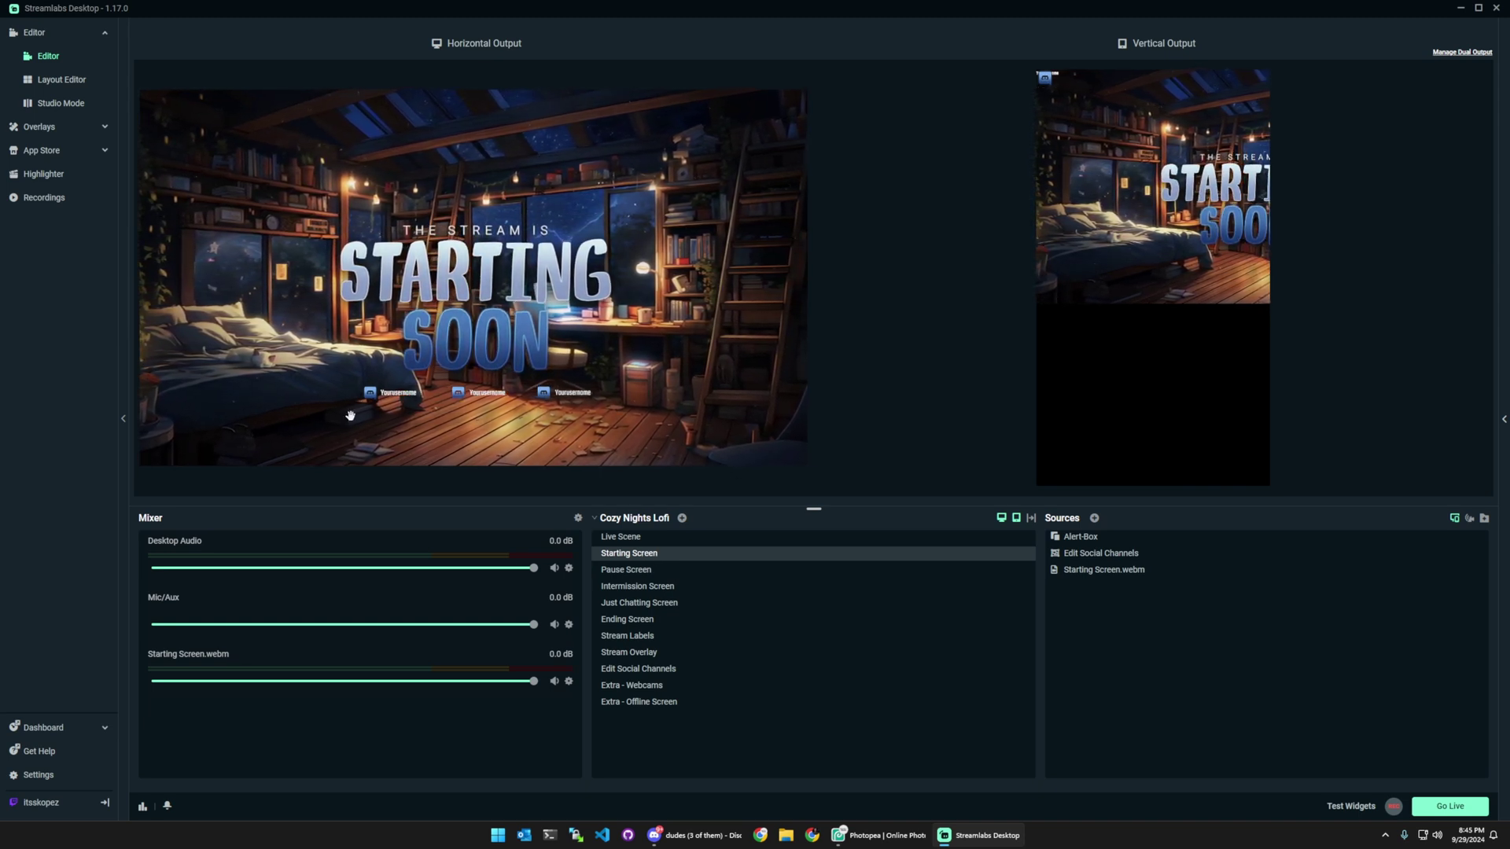
left_click(1085, 570)
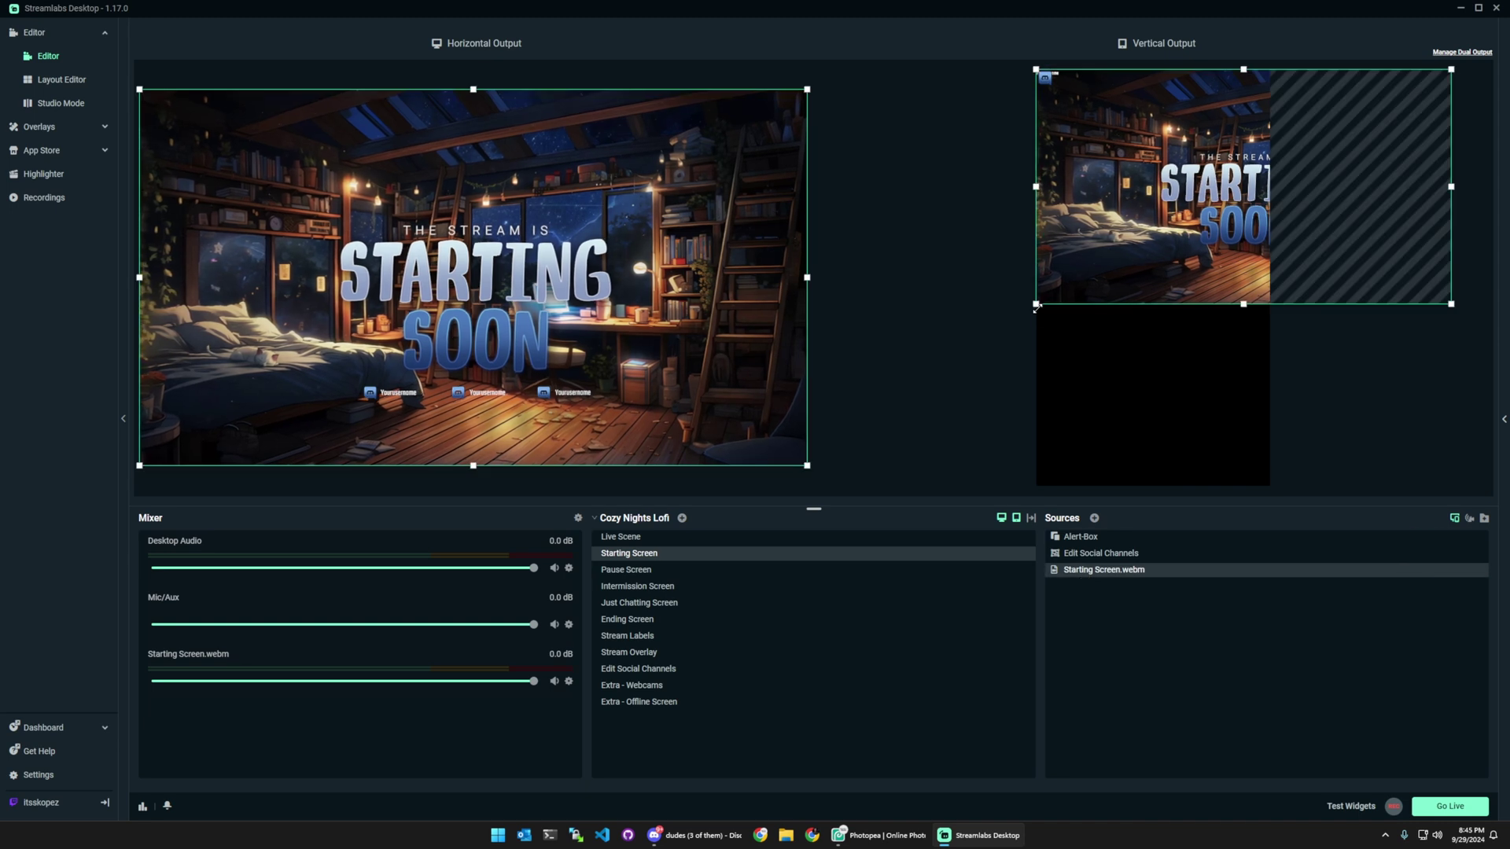
left_click_drag(1036, 306, 879, 391)
left_click_drag(1168, 302, 1156, 327)
left_click_drag(1436, 96, 1391, 123)
left_click_drag(1204, 210, 1226, 208)
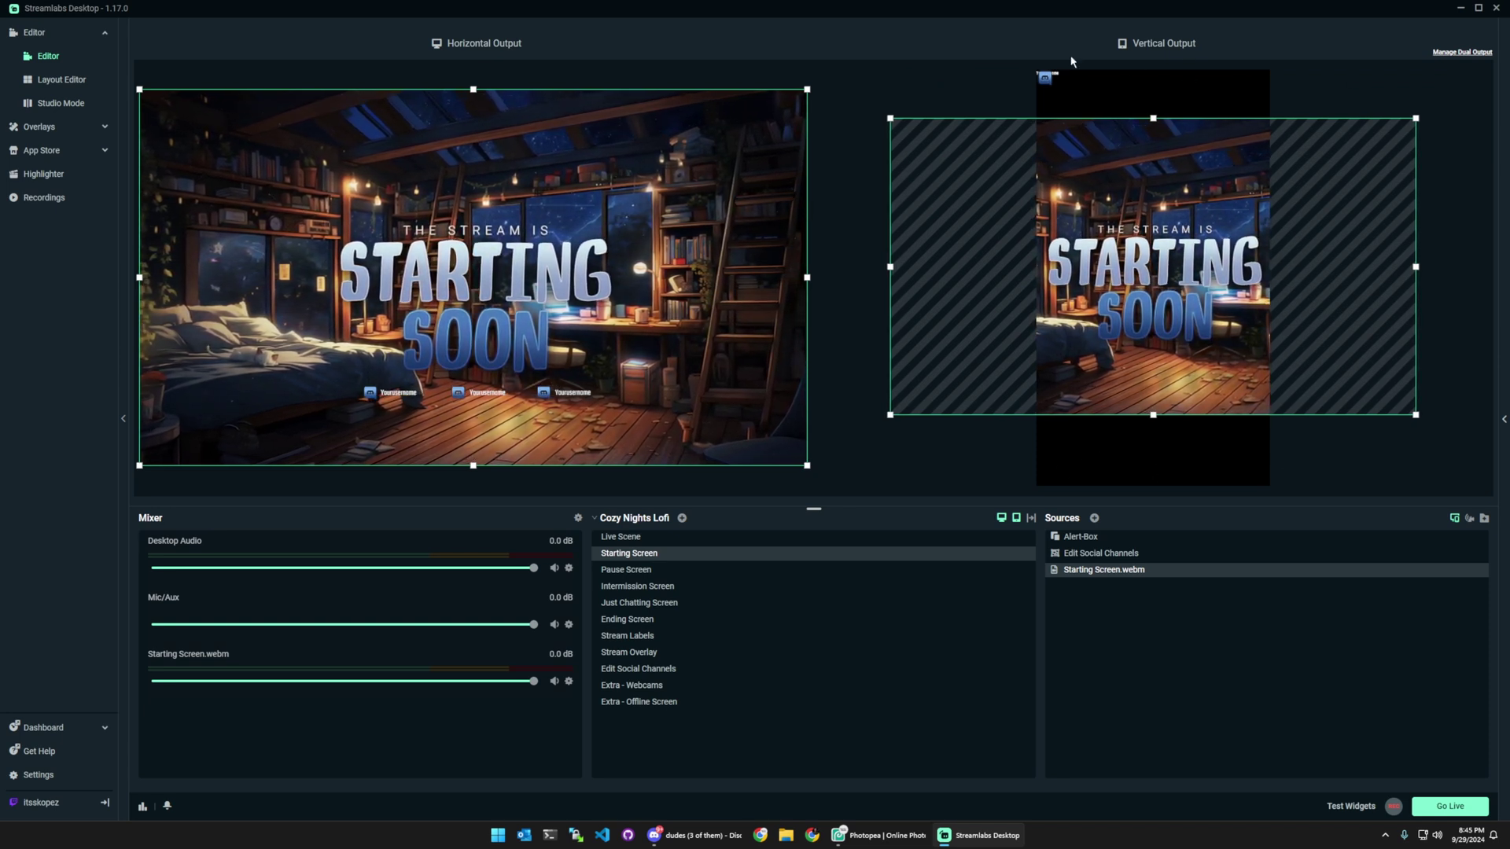
left_click(688, 537)
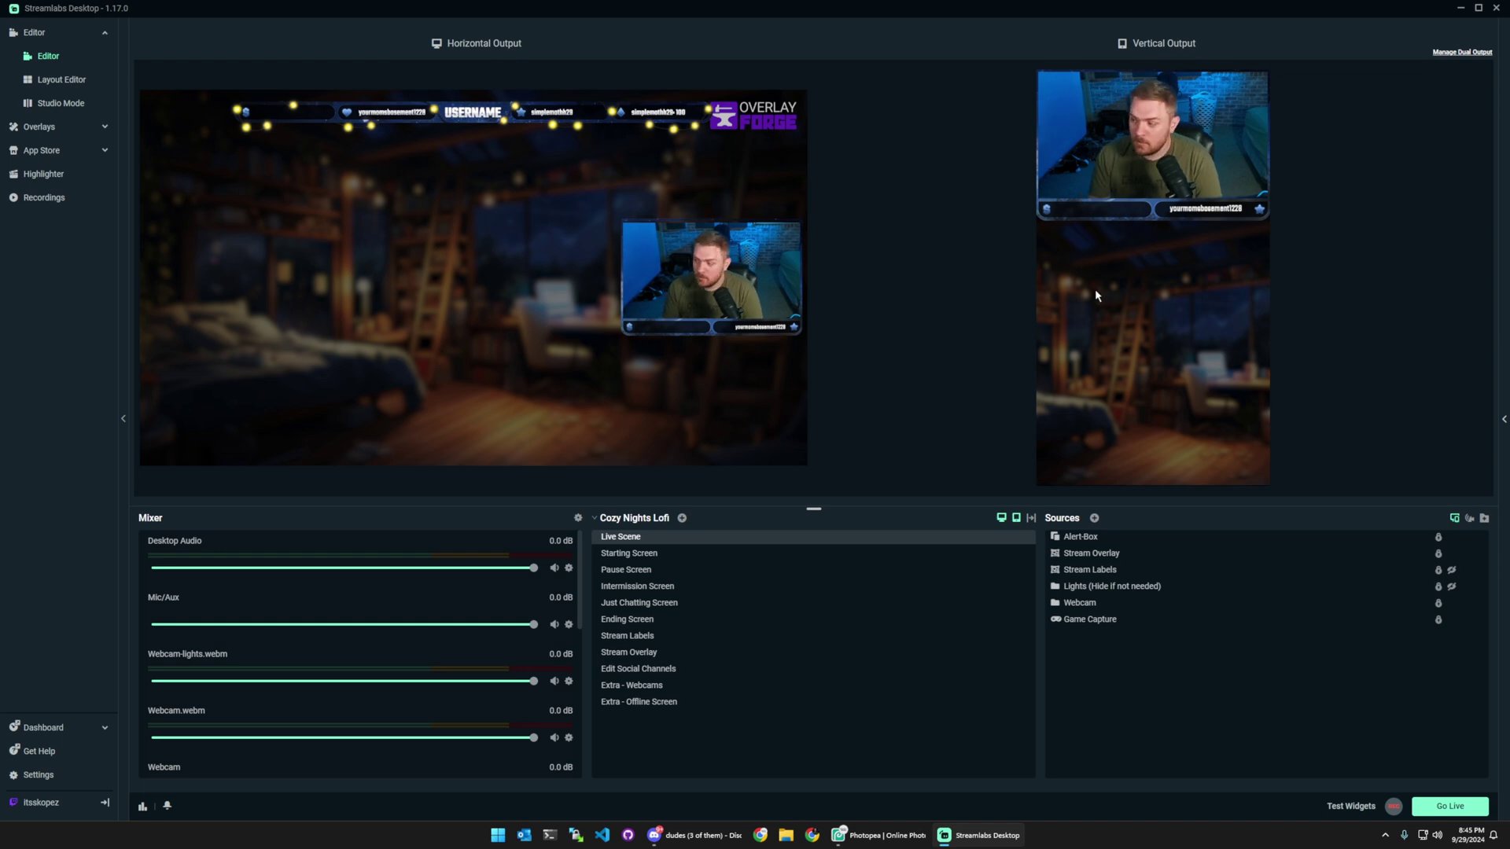
Step: Open the Go Live window
left_click(1451, 806)
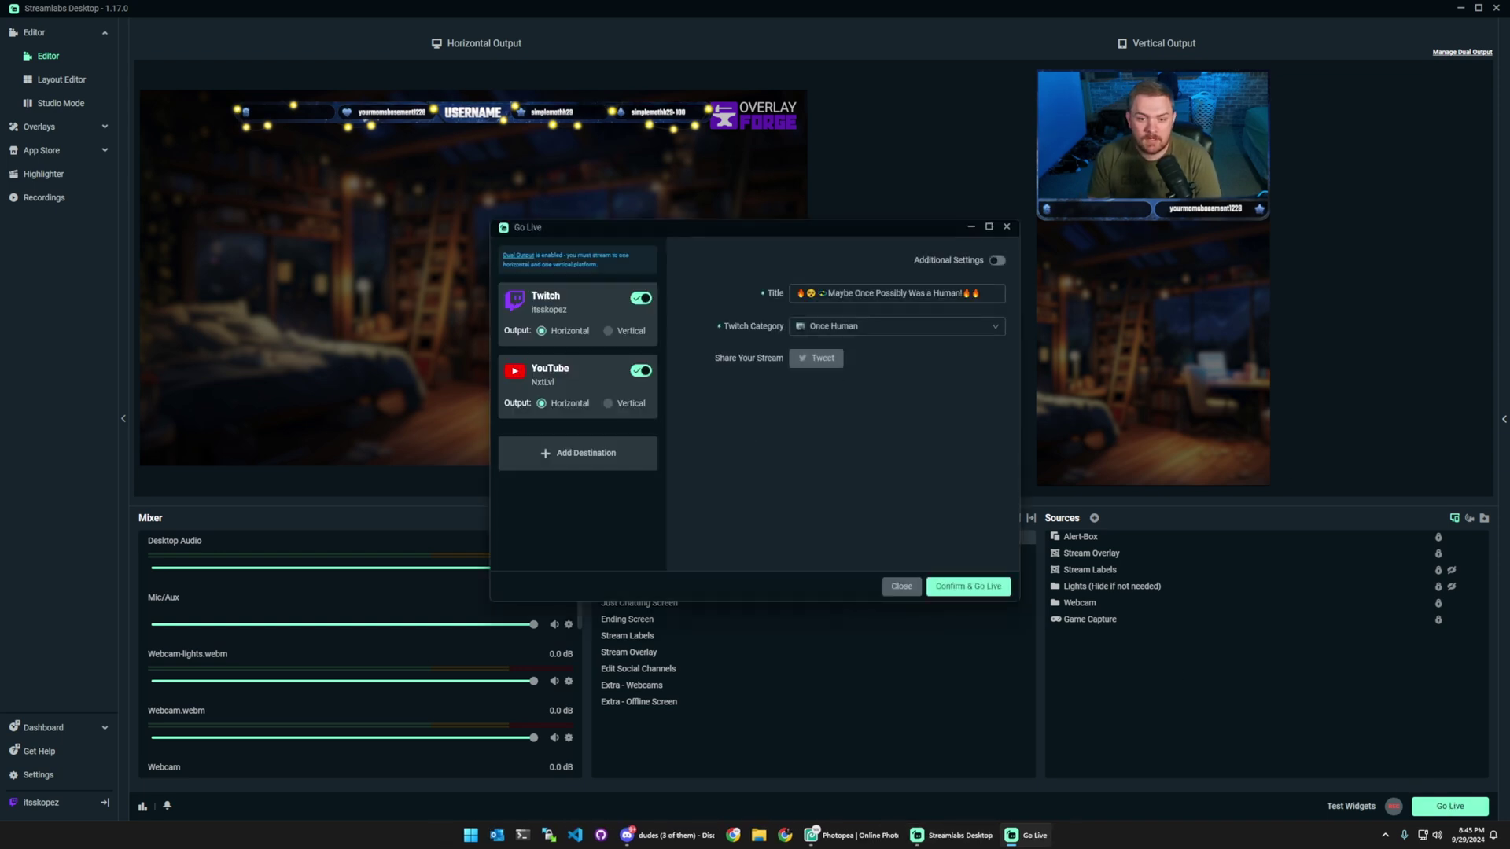